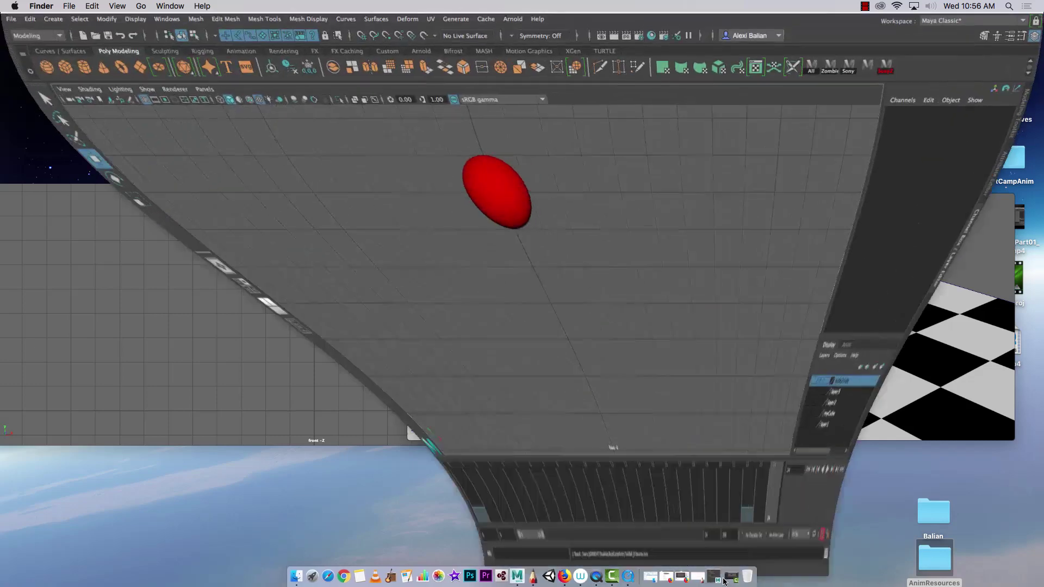
Review the selected ball's bounce by scrubbing through the timeline and playing the animation, and stop playback
left_click(431, 218)
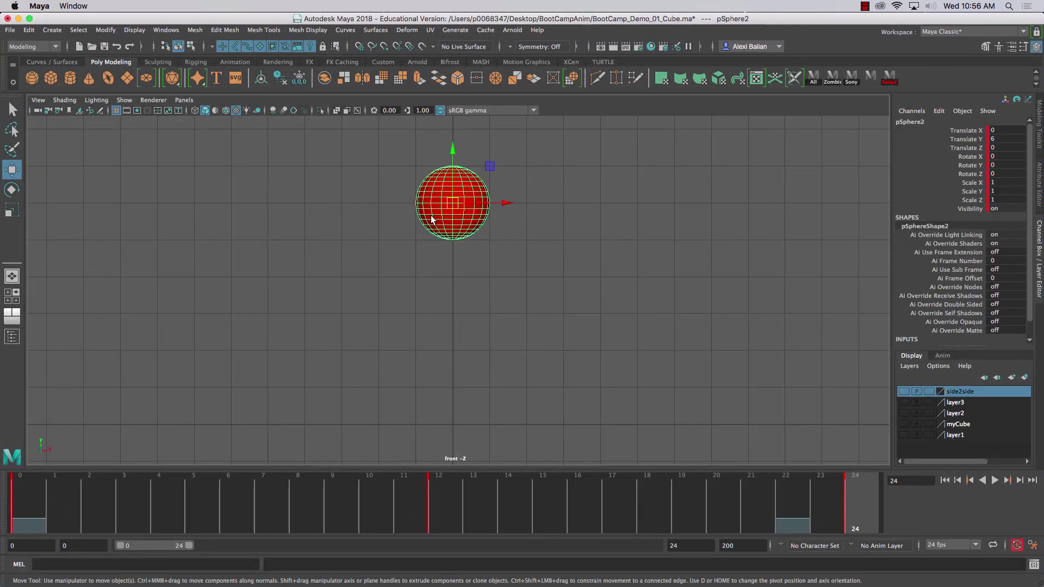
left_click_drag(448, 490, 911, 497)
left_click(996, 480)
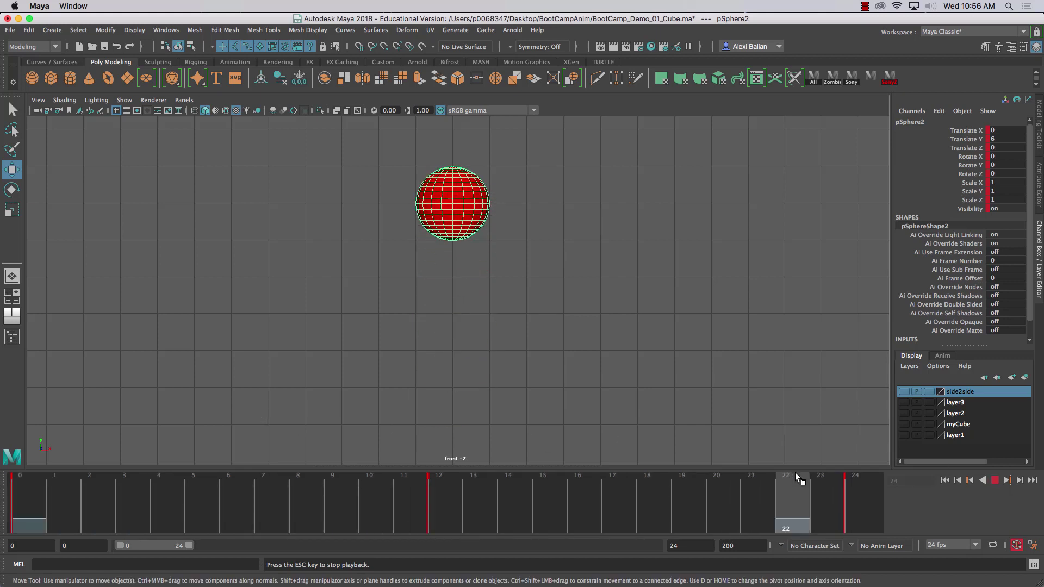
left_click(995, 481)
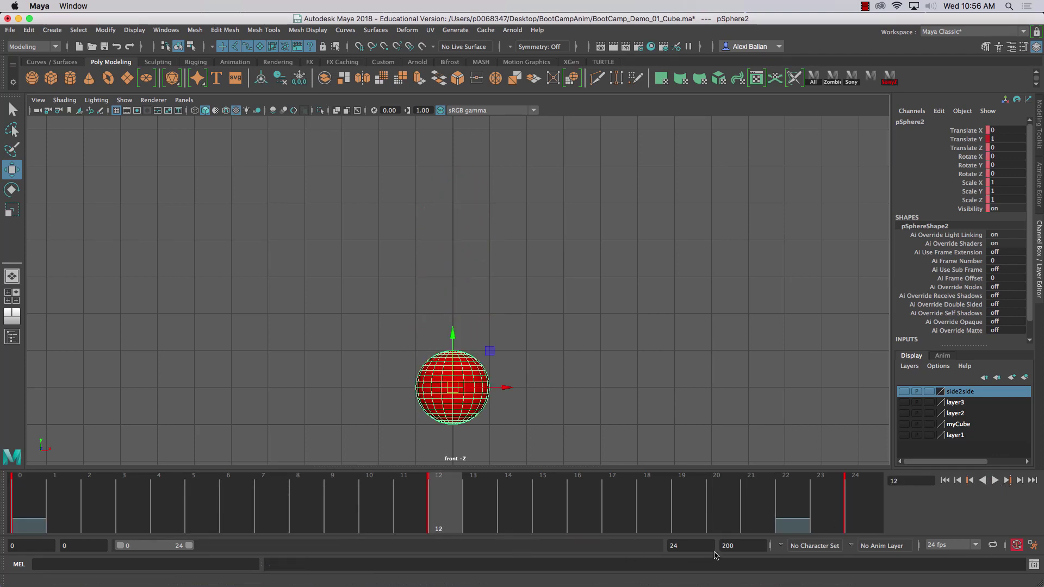
Set both the playback end time and the animation end time to frame 100
double_click(688, 545)
type("1")
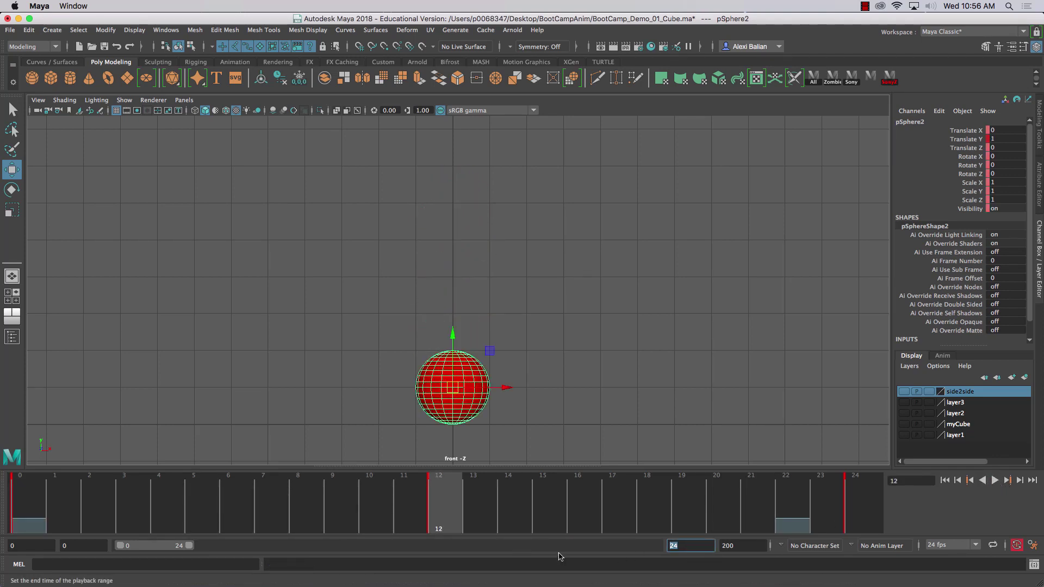
type("20")
key("Return")
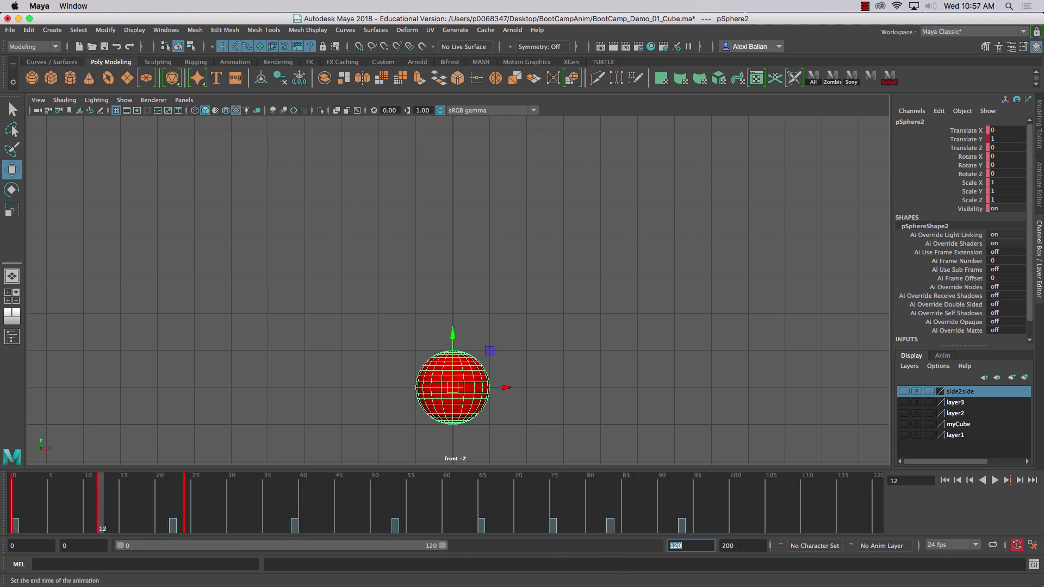
key("Tab")
type("100")
key("Return")
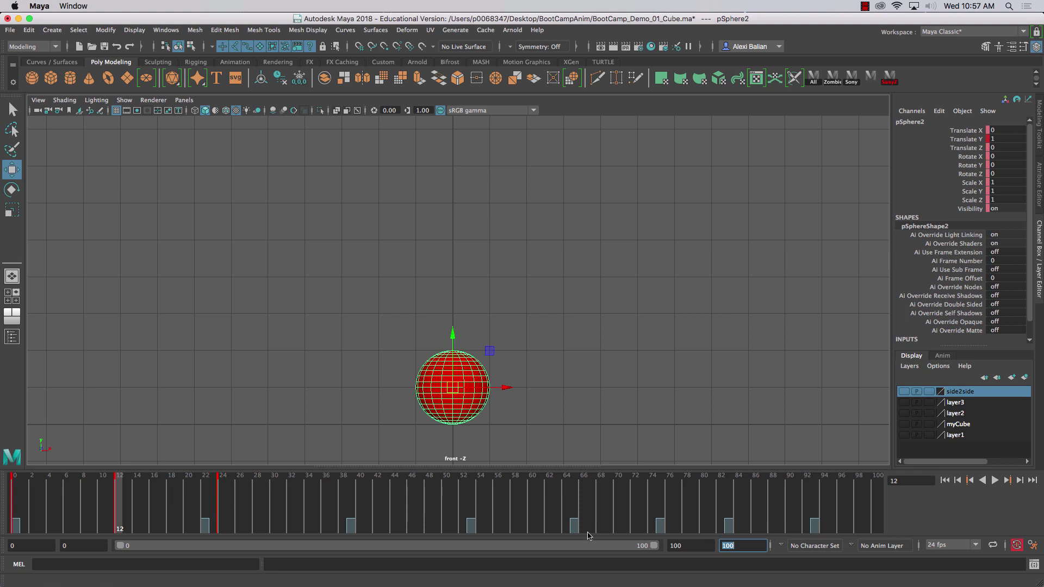
Create a new empty display layer and name it BallAnim
left_click(1024, 377)
left_click(960, 393)
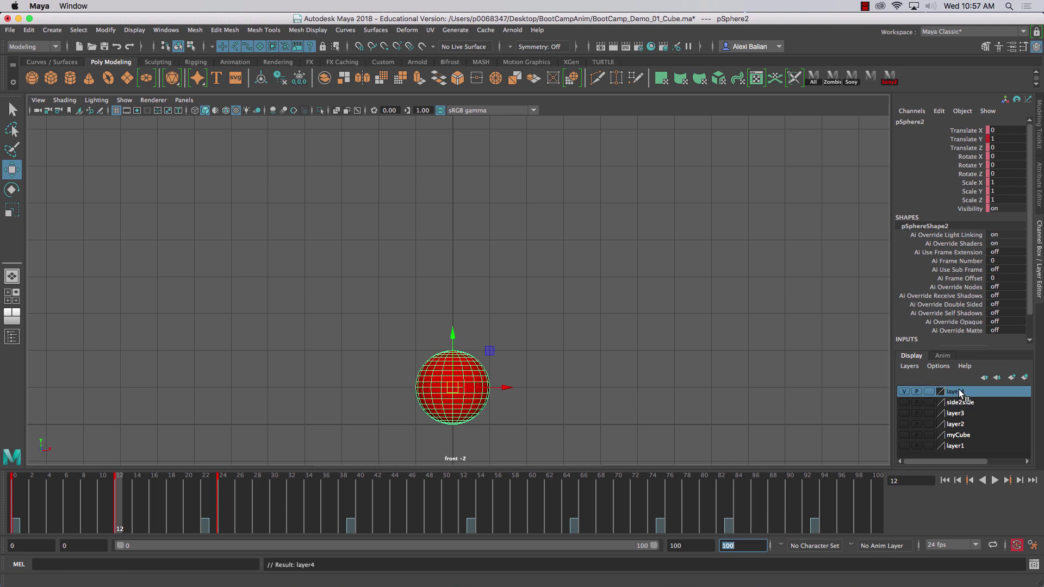
double_click(960, 392)
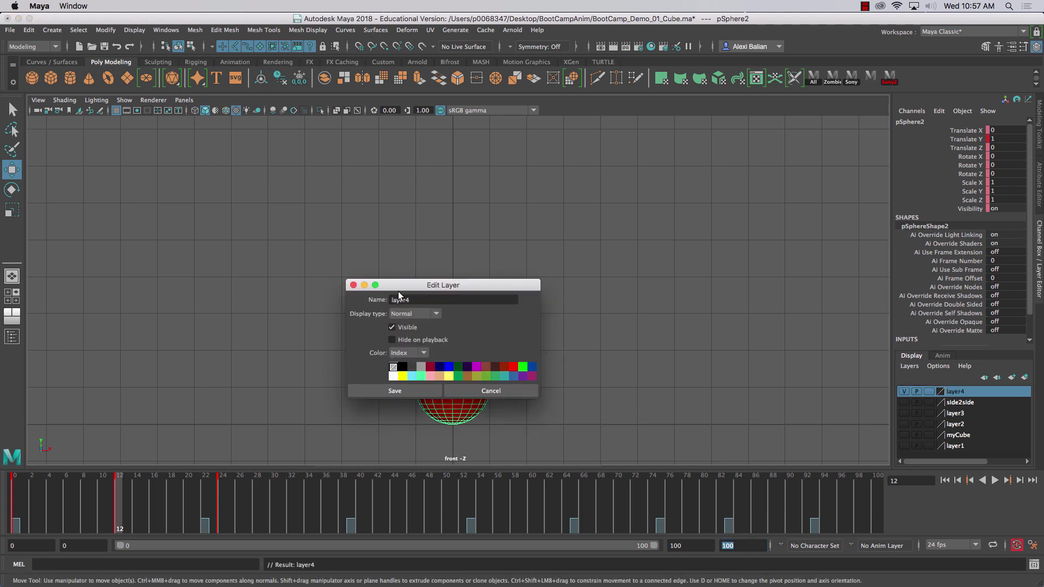
type("BallAnim")
key("Return")
left_click(370, 393)
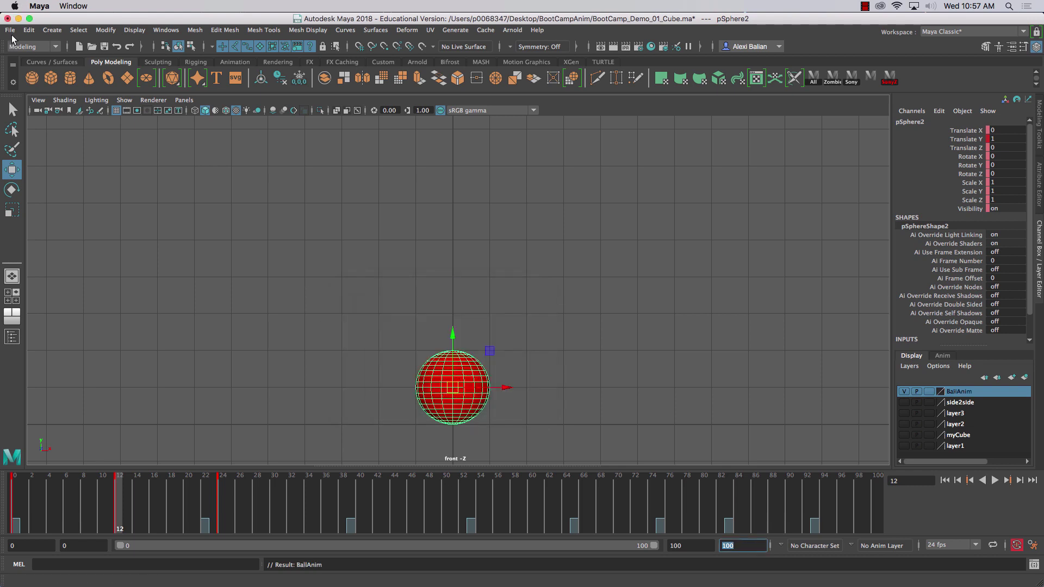
Save the scene under the new name BootCamp_Demo_02_Ball.ma in the BootCampAnim folder
left_click(10, 30)
left_click(25, 84)
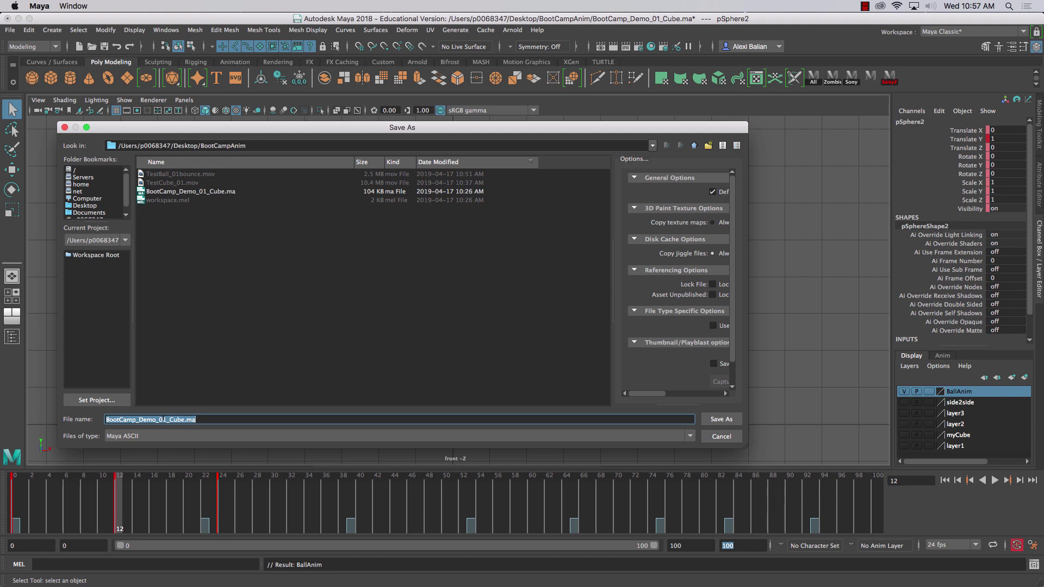
left_click_drag(161, 419, 186, 420)
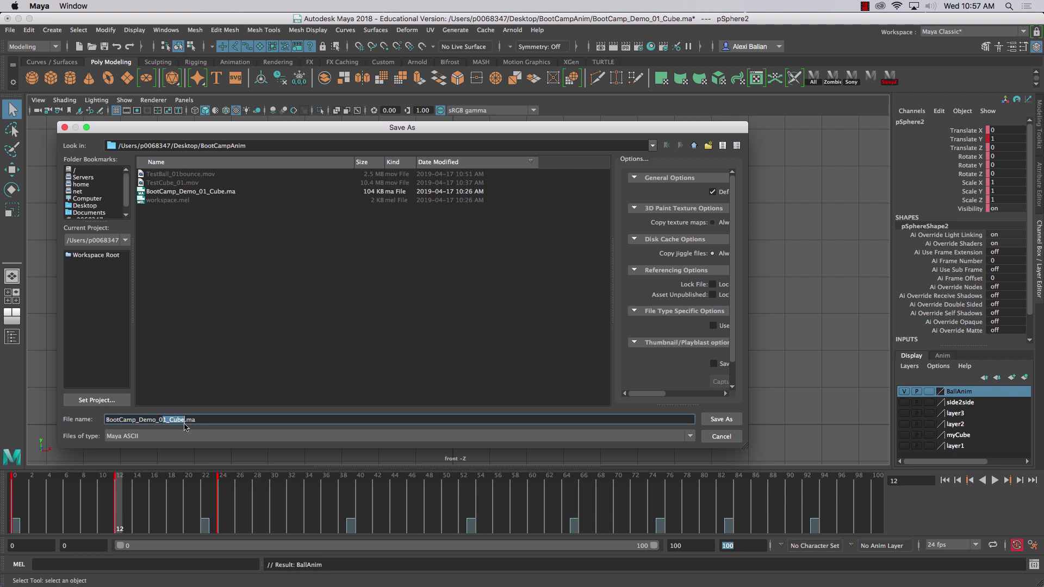
type("2")
key("Return")
key("w")
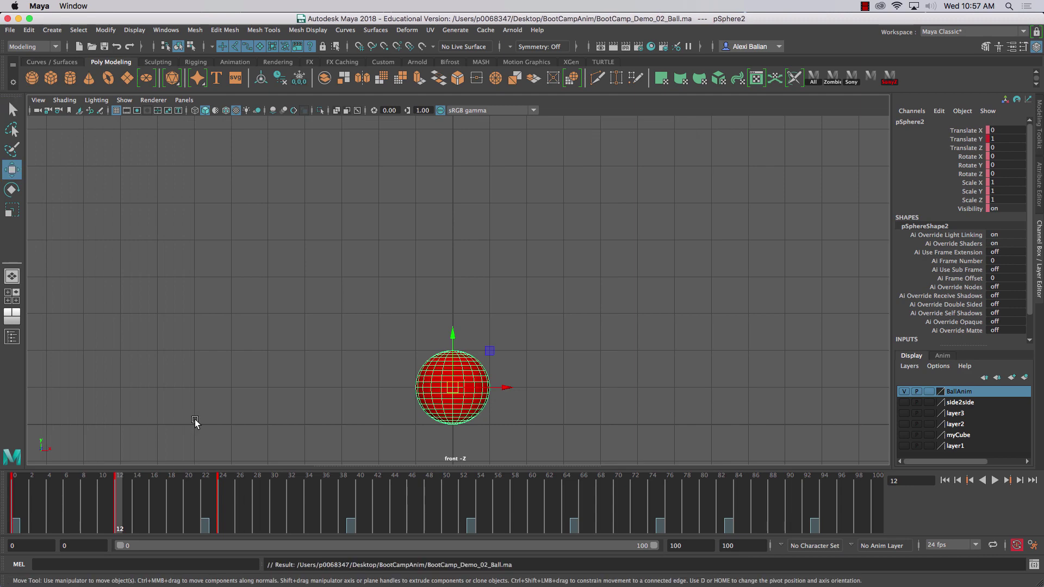
Save another version of the scene as BootCamp_Demo_02a_Ball_Perpetual.ma
key("ctrl+shift+s")
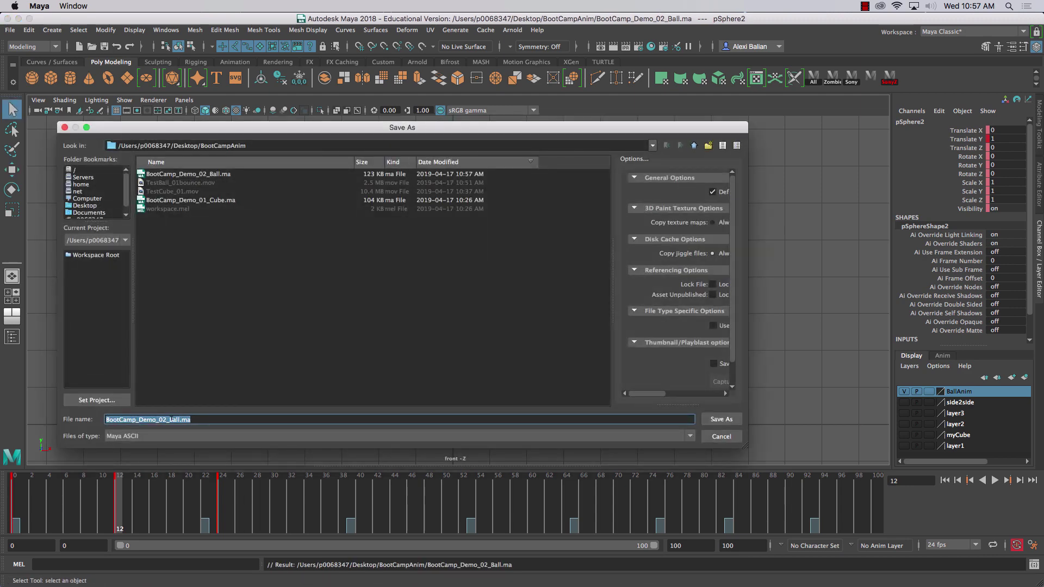
left_click(191, 420)
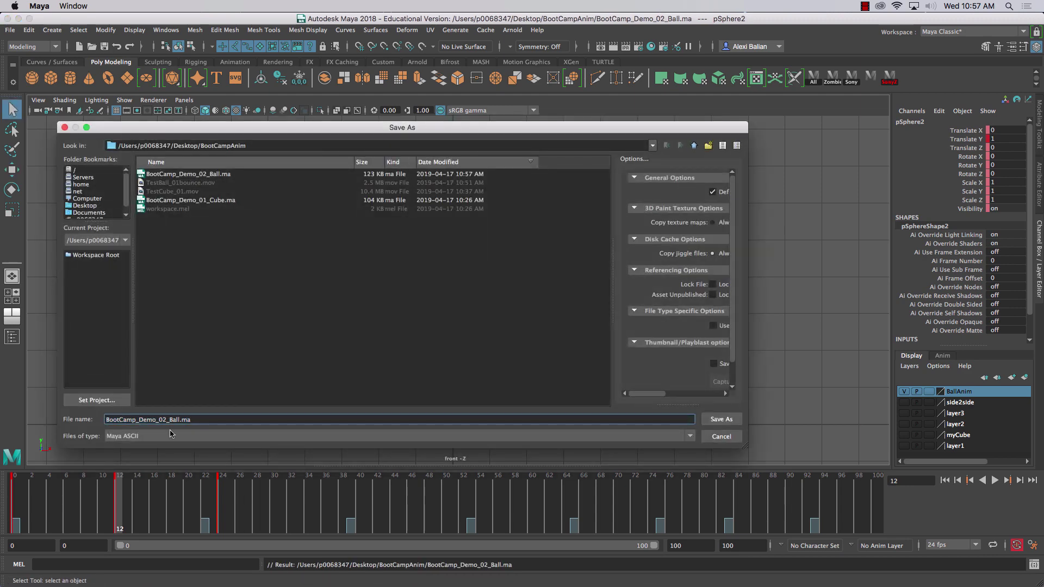
key("Left")
key("Left")
key("Left")
key("Left")
key("Left")
key("Left")
key("Left")
key("Left")
type("a")
type("_Perpetual")
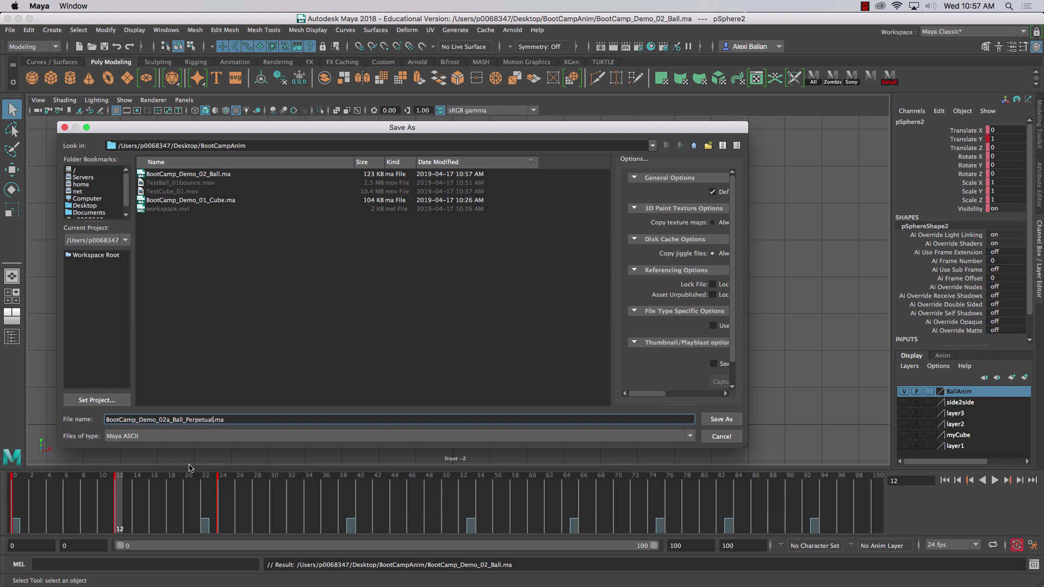
key("Return")
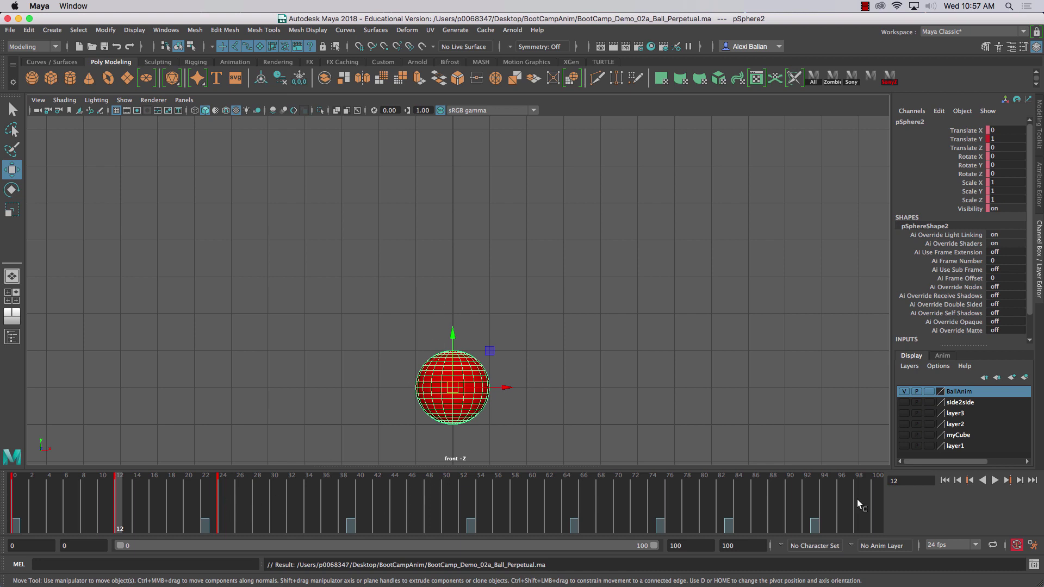
Go to frame 100 and reveal a small Graph Editor beneath the front view to examine the ball's Translate Y curve
left_click(877, 493)
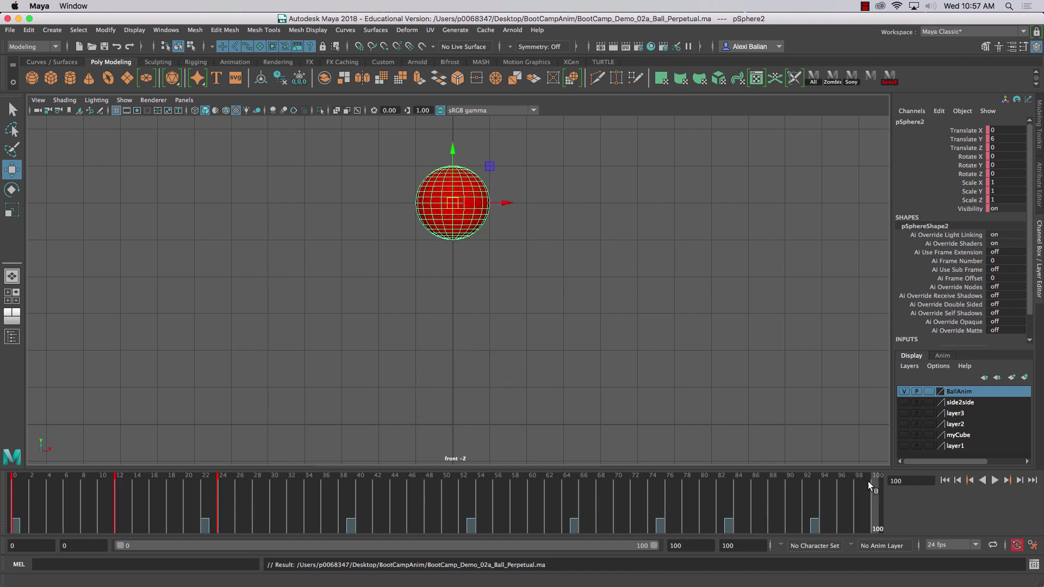
left_click_drag(454, 465, 501, 359)
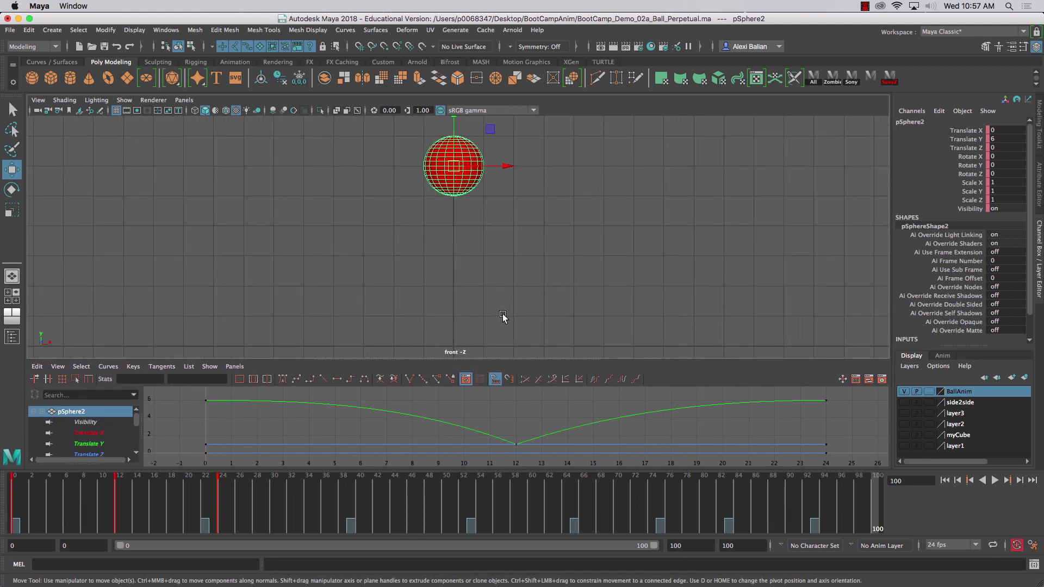
left_click_drag(413, 370, 414, 402)
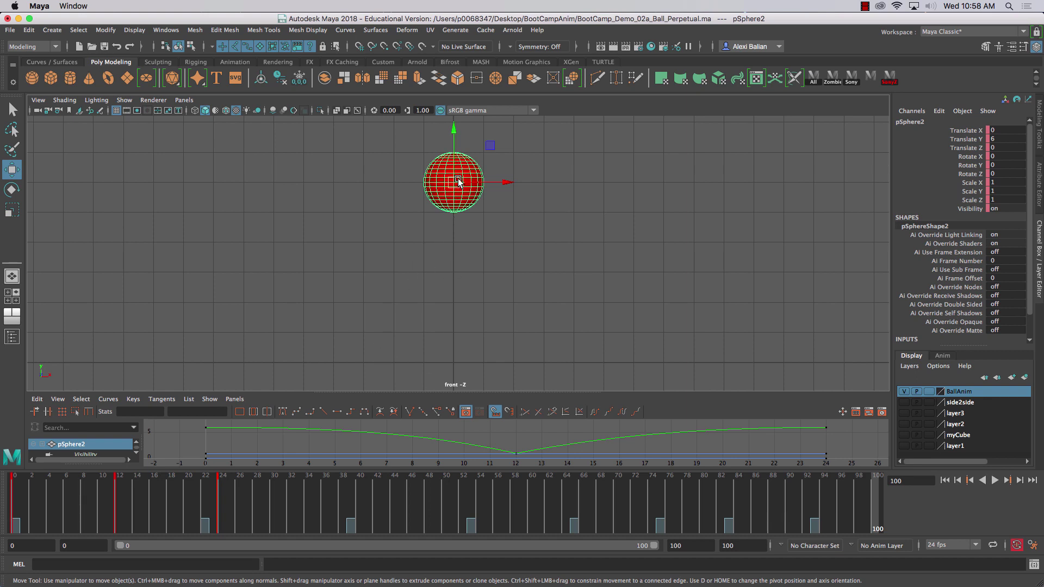
Switch to SketchBook and prepare a new drawing layer, with Layer3 hidden and a darker blue-grey brush colour (HSL 199, 33, 41)
mouse_move(494, 580)
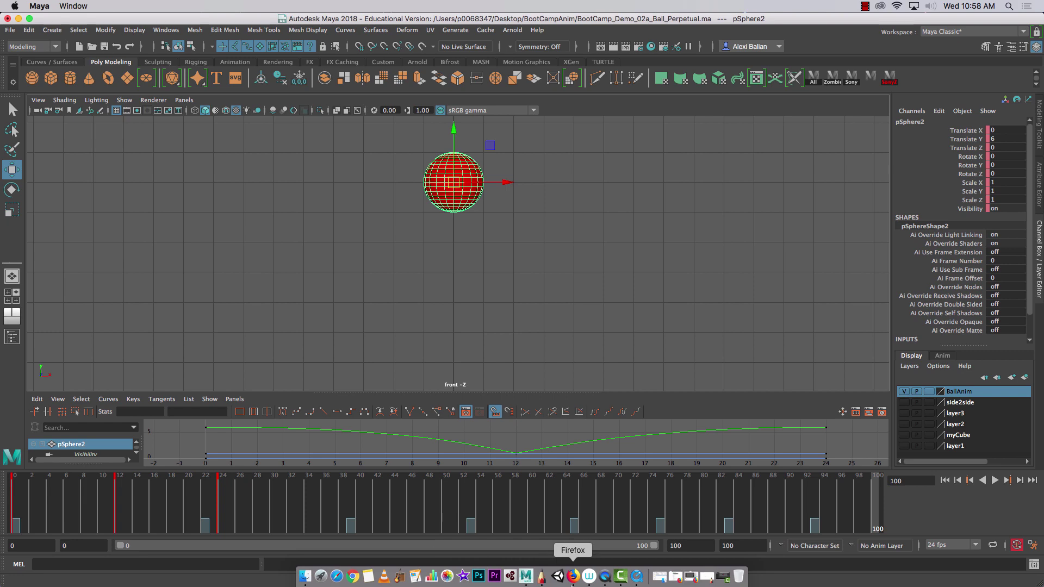
left_click(541, 577)
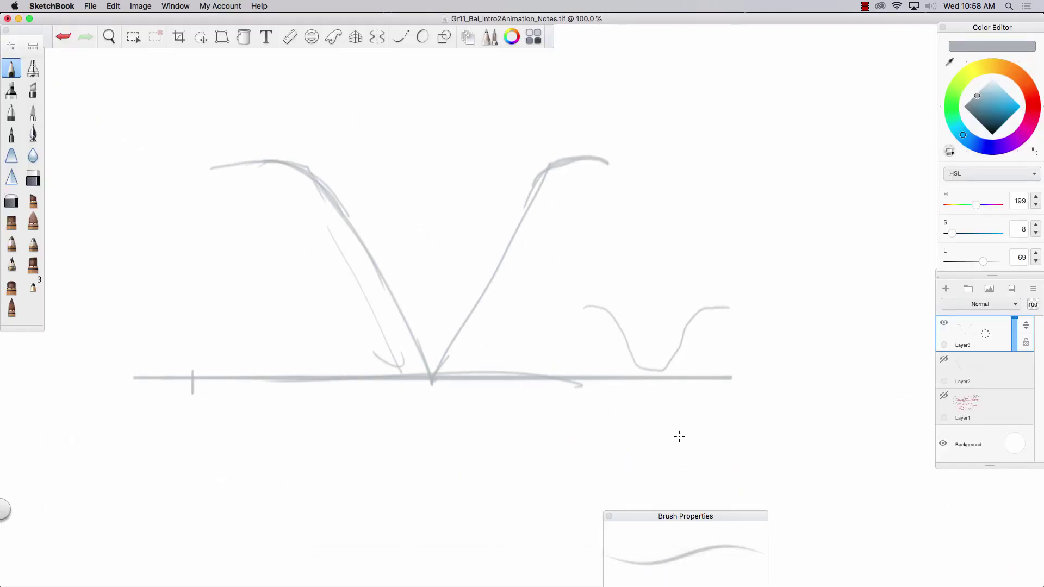
left_click(944, 324)
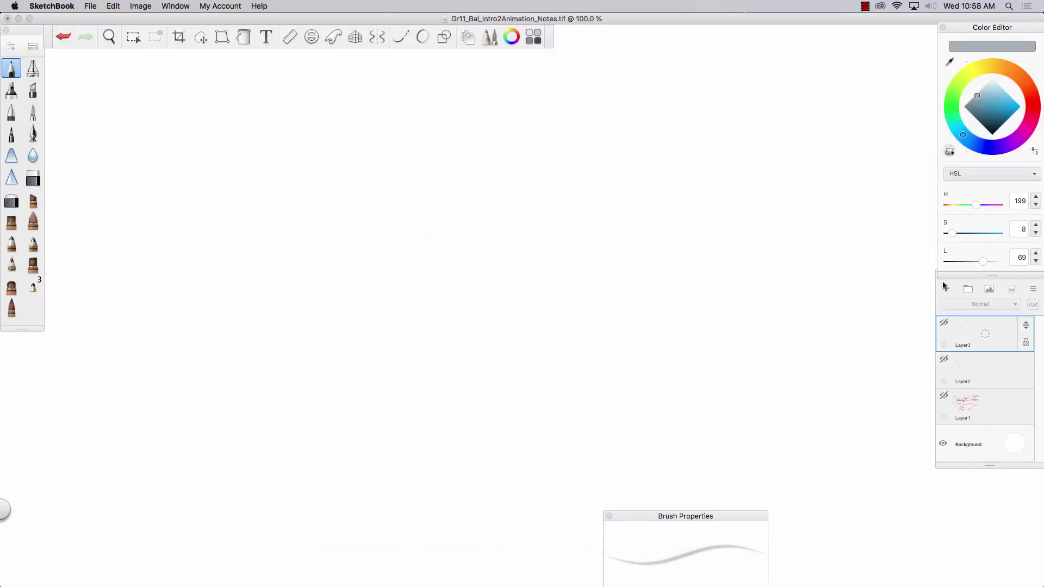
left_click(984, 111)
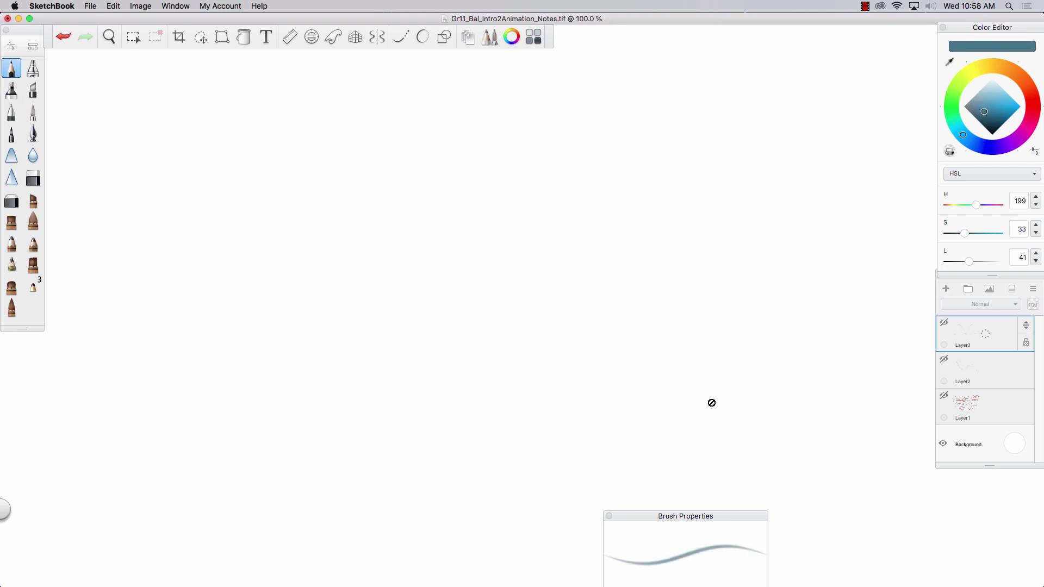
left_click(946, 292)
Sketch a long ground line, a ball above it with a downward arrow to the ground, and a horizontal line roughly halfway down
left_click_drag(824, 424, 157, 424)
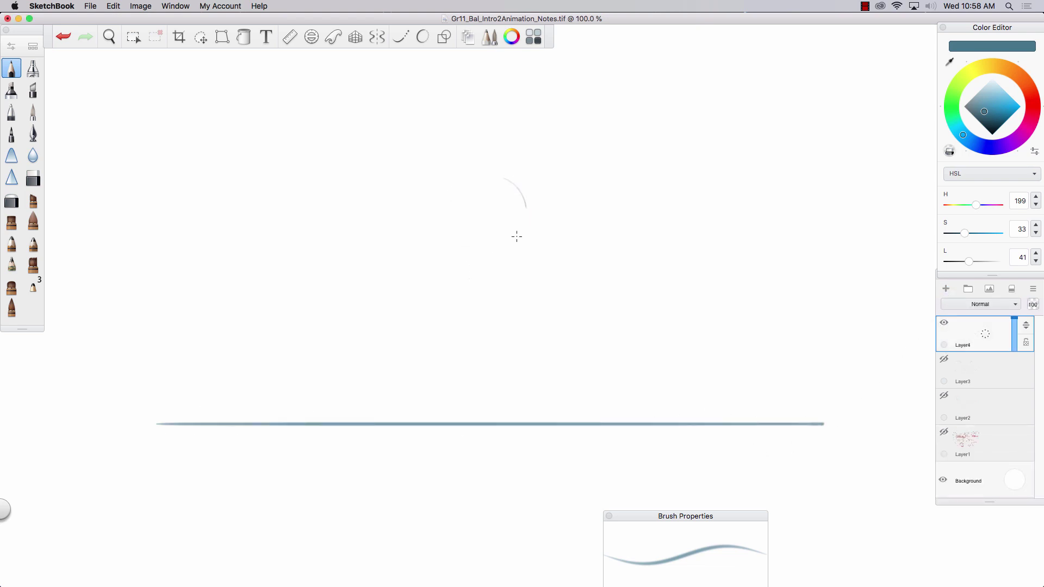
mouse_move(517, 236)
left_mouse_down()
mouse_move(443, 224)
mouse_move(529, 193)
mouse_move(459, 169)
mouse_move(499, 242)
mouse_move(505, 177)
mouse_move(504, 217)
mouse_move(527, 222)
mouse_move(511, 214)
mouse_move(495, 237)
mouse_move(494, 221)
mouse_move(489, 406)
mouse_move(479, 397)
mouse_move(488, 422)
mouse_move(483, 401)
mouse_move(466, 402)
mouse_move(486, 418)
left_mouse_up()
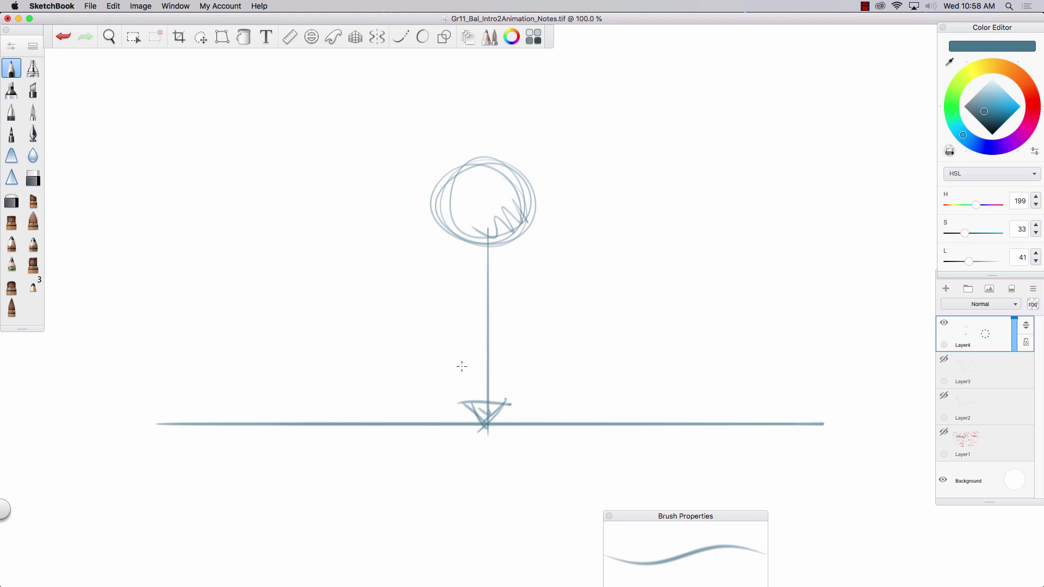
mouse_move(477, 316)
left_mouse_down()
mouse_move(671, 310)
mouse_move(222, 318)
left_mouse_up()
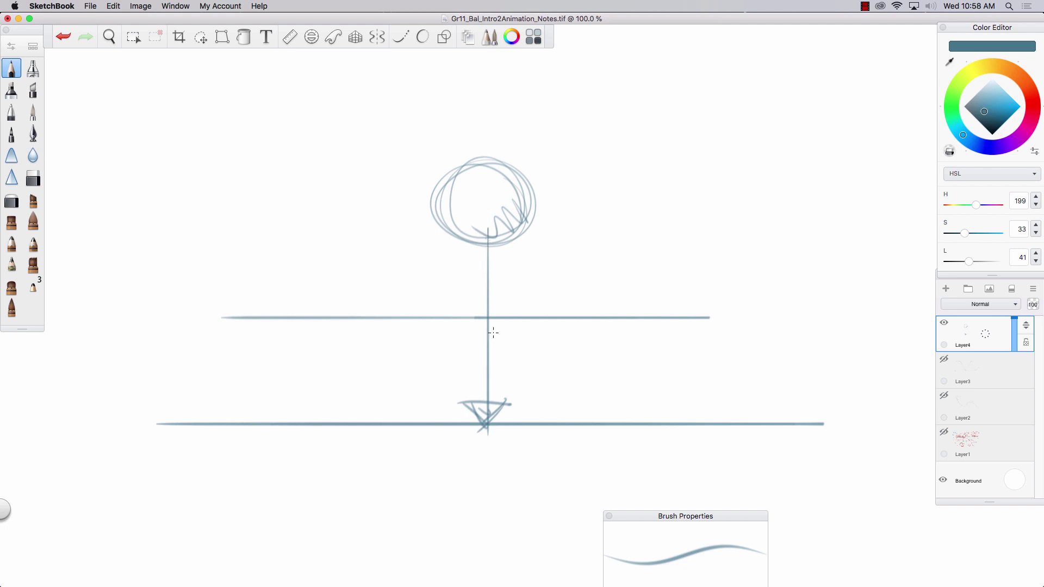
Sketch three overlapping balls along the arrow from the halfway line down to the ground, and retrace the existing ball outlines
mouse_move(522, 279)
left_mouse_down()
mouse_move(445, 293)
mouse_move(445, 276)
mouse_move(433, 327)
mouse_move(514, 313)
left_mouse_up()
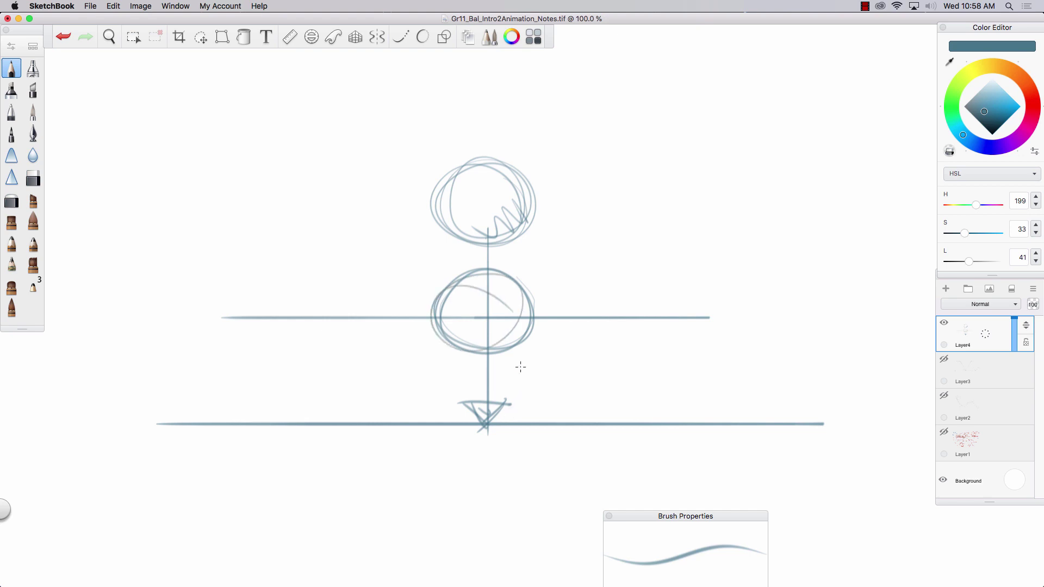
mouse_move(522, 366)
left_mouse_down()
mouse_move(530, 351)
mouse_move(452, 353)
mouse_move(524, 348)
mouse_move(454, 376)
mouse_move(462, 418)
mouse_move(447, 381)
mouse_move(452, 413)
mouse_move(525, 394)
left_mouse_up()
mouse_move(449, 287)
left_mouse_down()
mouse_move(529, 319)
mouse_move(455, 289)
mouse_move(525, 330)
mouse_move(473, 269)
mouse_move(508, 356)
mouse_move(482, 261)
mouse_move(474, 340)
mouse_move(451, 340)
mouse_move(534, 356)
mouse_move(440, 354)
mouse_move(530, 361)
mouse_move(446, 353)
mouse_move(530, 368)
mouse_move(459, 335)
mouse_move(515, 388)
mouse_move(442, 396)
mouse_move(533, 383)
mouse_move(447, 410)
mouse_move(530, 394)
mouse_move(447, 393)
mouse_move(508, 418)
mouse_move(452, 346)
mouse_move(458, 328)
mouse_move(515, 385)
mouse_move(443, 297)
mouse_move(499, 267)
mouse_move(458, 327)
mouse_move(455, 198)
mouse_move(517, 166)
mouse_move(456, 233)
mouse_move(523, 180)
mouse_move(444, 211)
mouse_move(523, 214)
mouse_move(489, 193)
mouse_move(525, 216)
mouse_move(481, 242)
left_mouse_up()
mouse_move(517, 309)
left_mouse_down()
mouse_move(507, 343)
mouse_move(466, 346)
left_mouse_up()
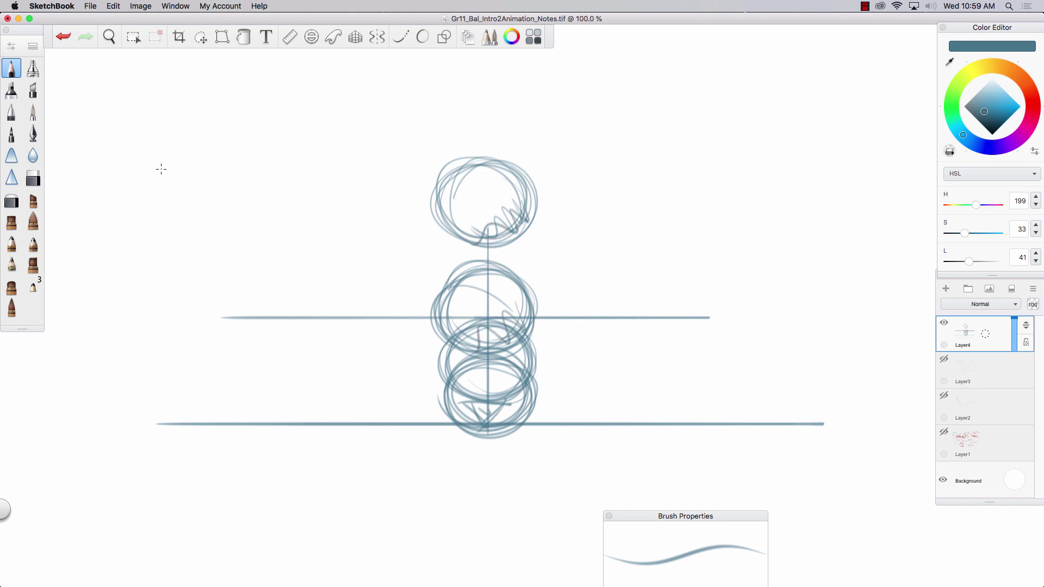
Sketch a smaller diagram beside the balls with a ground line, a vertical drop line, a ball on top and a midpoint tick
left_click_drag(321, 217, 78, 217)
mouse_move(200, 97)
left_mouse_down()
mouse_move(154, 99)
mouse_move(191, 206)
left_mouse_up()
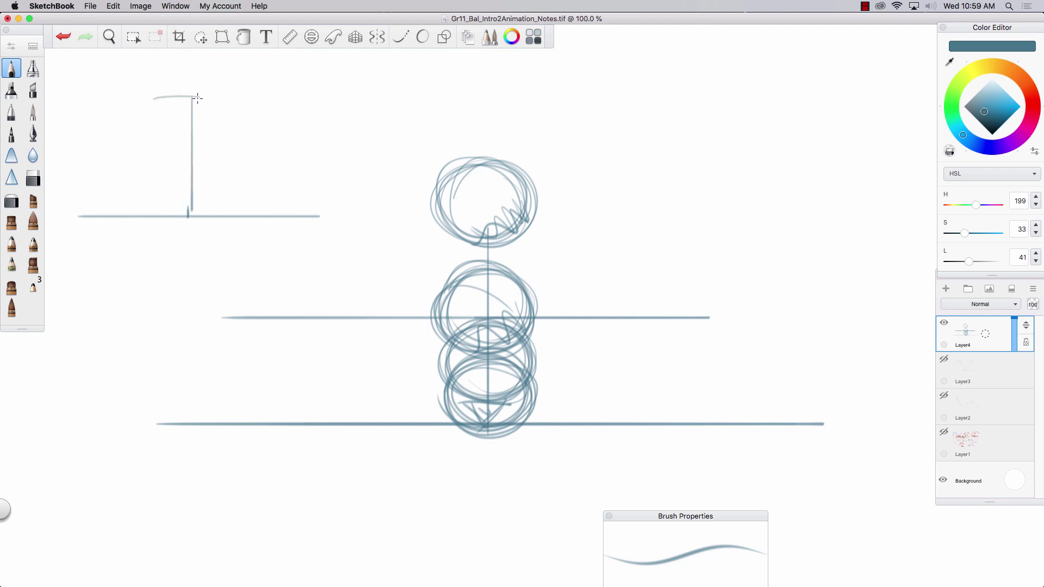
mouse_move(200, 97)
left_mouse_down()
mouse_move(183, 94)
mouse_move(197, 90)
left_mouse_up()
left_click_drag(204, 148, 184, 149)
Label the small diagram's midpoint tick "≈ 50%" and add a higher mark on the drop line labelled "≈ 25%"
mouse_move(255, 157)
left_mouse_down()
mouse_move(252, 171)
mouse_move(270, 156)
left_mouse_up()
left_click_drag(275, 158, 275, 158)
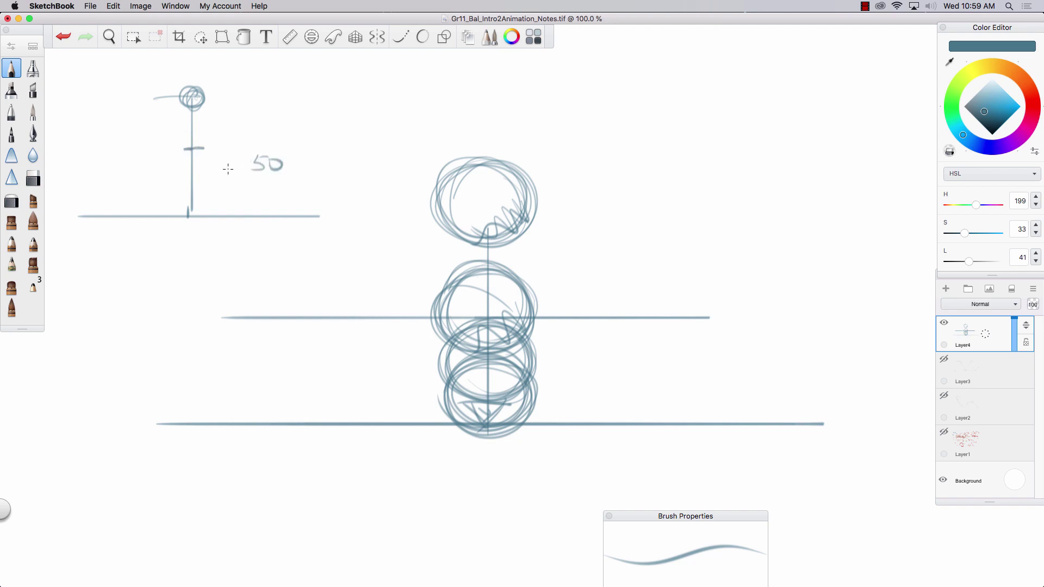
left_click_drag(218, 174, 242, 162)
mouse_move(194, 126)
left_mouse_down()
mouse_move(78, 129)
mouse_move(90, 111)
mouse_move(101, 124)
left_mouse_up()
left_click_drag(105, 109, 123, 112)
left_click_drag(134, 102, 122, 130)
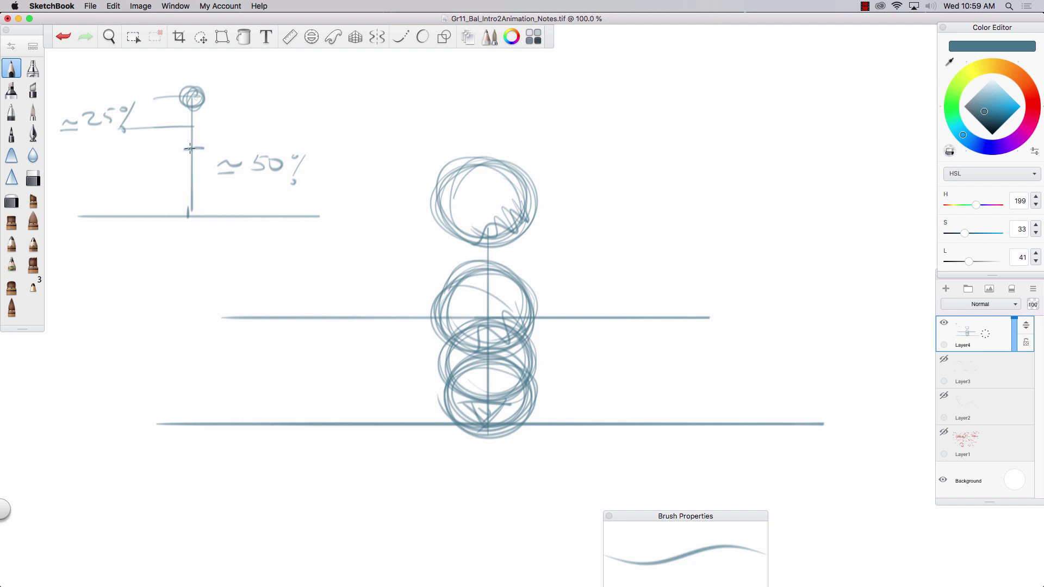
left_click_drag(185, 148, 198, 147)
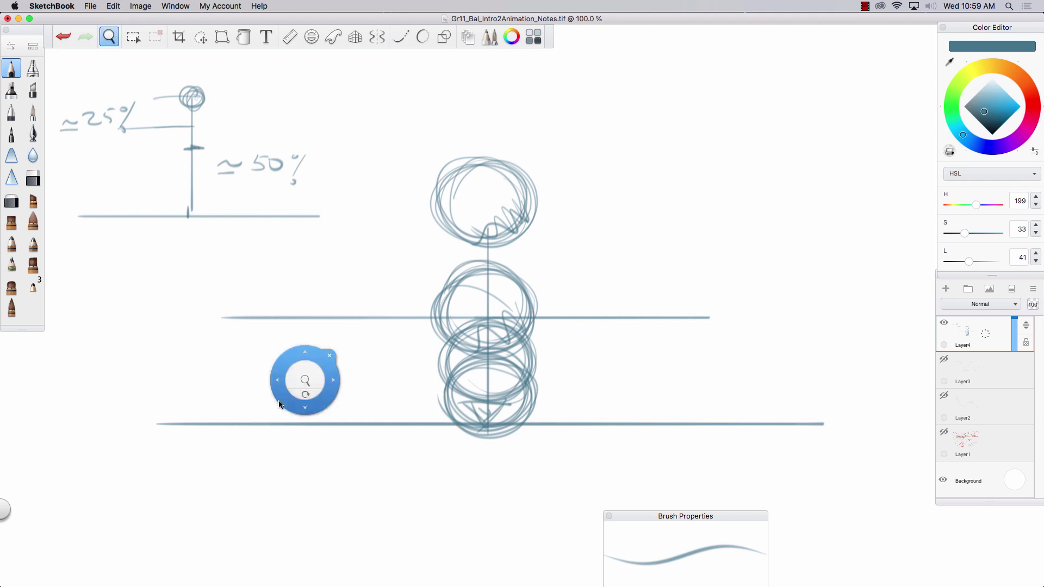
Draw a horizontal and a vertical graph axis crossing in the empty canvas area beside the ball sketch
left_click_drag(281, 371, 59, 413)
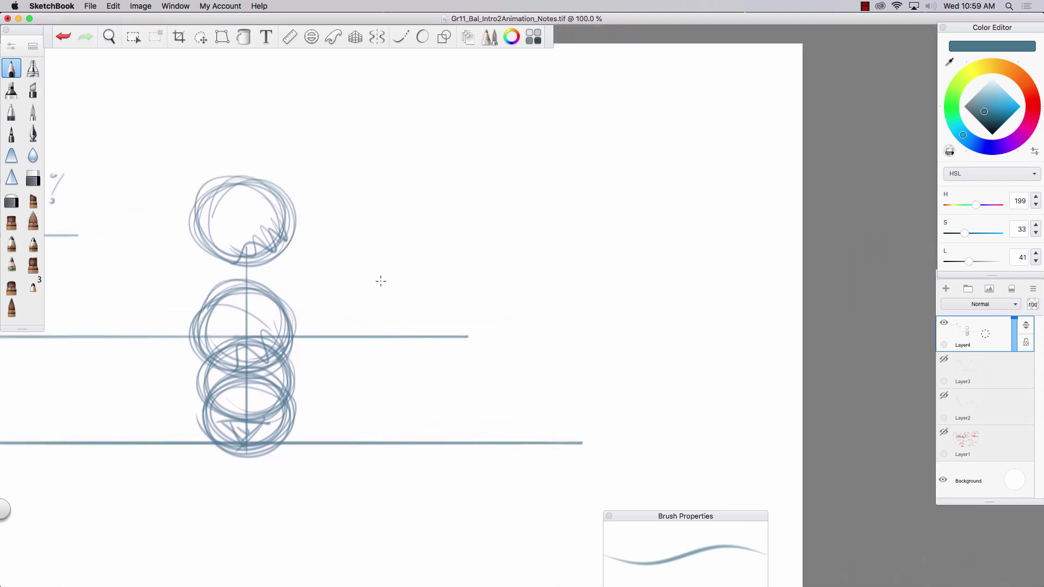
mouse_move(349, 267)
left_mouse_down()
mouse_move(761, 269)
mouse_move(331, 269)
left_mouse_up()
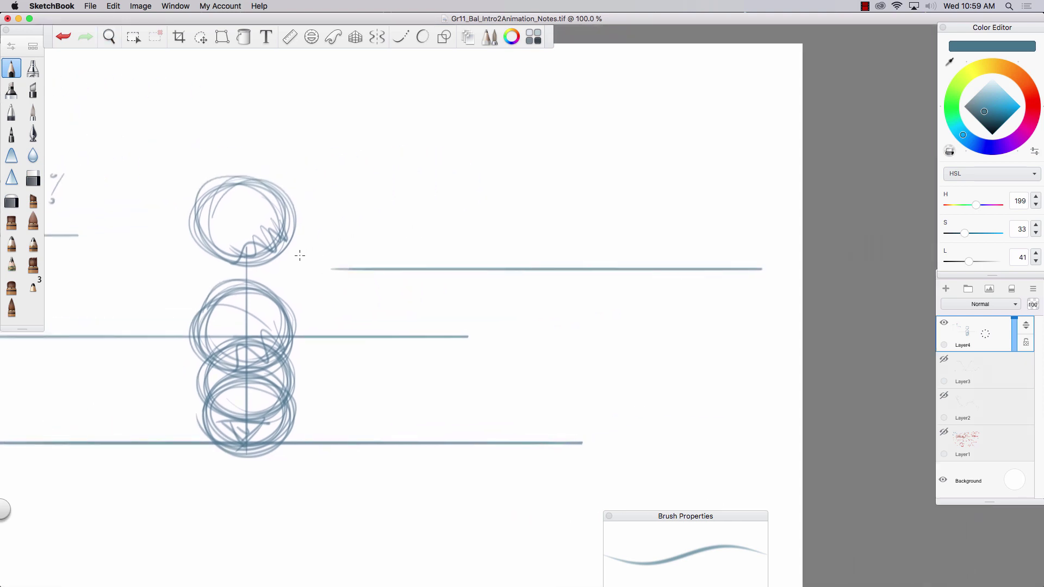
left_click_drag(405, 98, 410, 259)
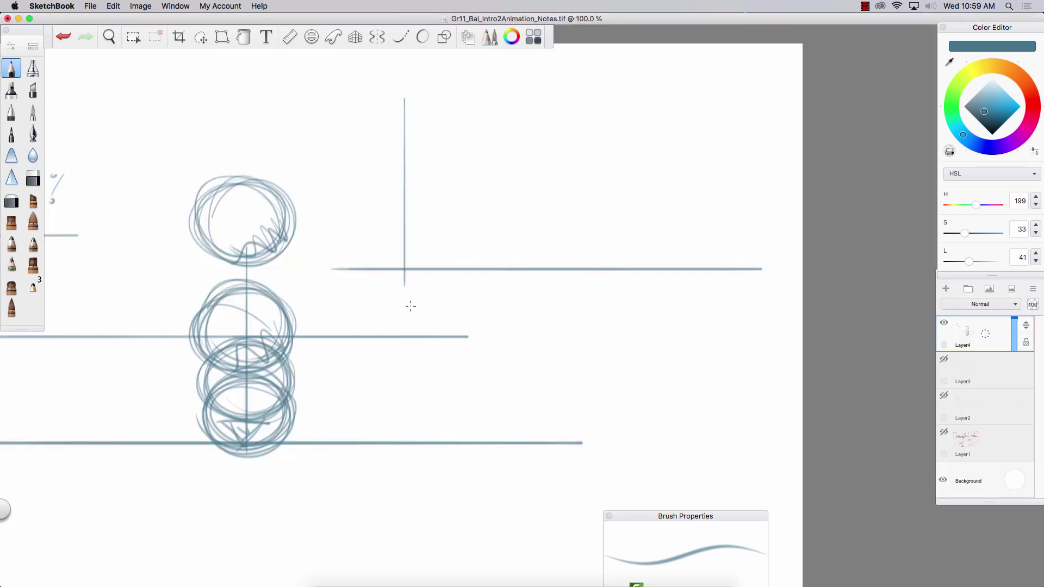
Sketch a ball at the top of the vertical axis and a path of shrinking bounce arcs along the horizontal axis
mouse_move(395, 114)
left_mouse_down()
mouse_move(413, 98)
mouse_move(389, 99)
mouse_move(489, 268)
mouse_move(526, 194)
mouse_move(536, 207)
mouse_move(572, 206)
mouse_move(597, 268)
mouse_move(613, 230)
mouse_move(678, 270)
mouse_move(731, 246)
mouse_move(741, 264)
mouse_move(759, 246)
mouse_move(803, 256)
left_mouse_up()
mouse_move(680, 252)
left_mouse_down()
mouse_move(698, 238)
mouse_move(742, 268)
mouse_move(671, 253)
mouse_move(707, 235)
left_mouse_up()
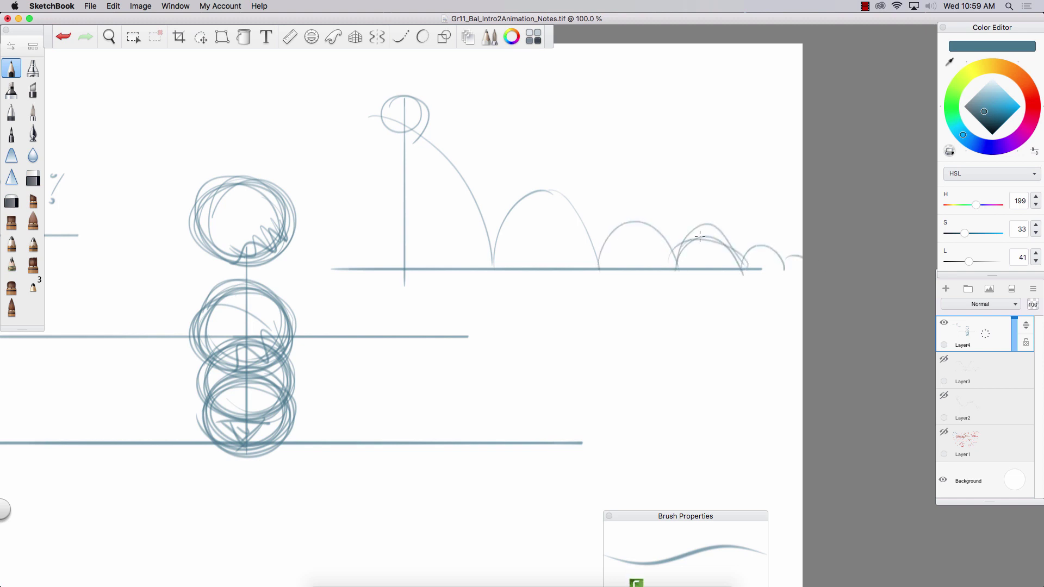
left_click_drag(682, 278, 746, 269)
left_click_drag(496, 256, 598, 270)
mouse_move(497, 276)
left_mouse_down()
mouse_move(550, 193)
mouse_move(605, 267)
left_mouse_up()
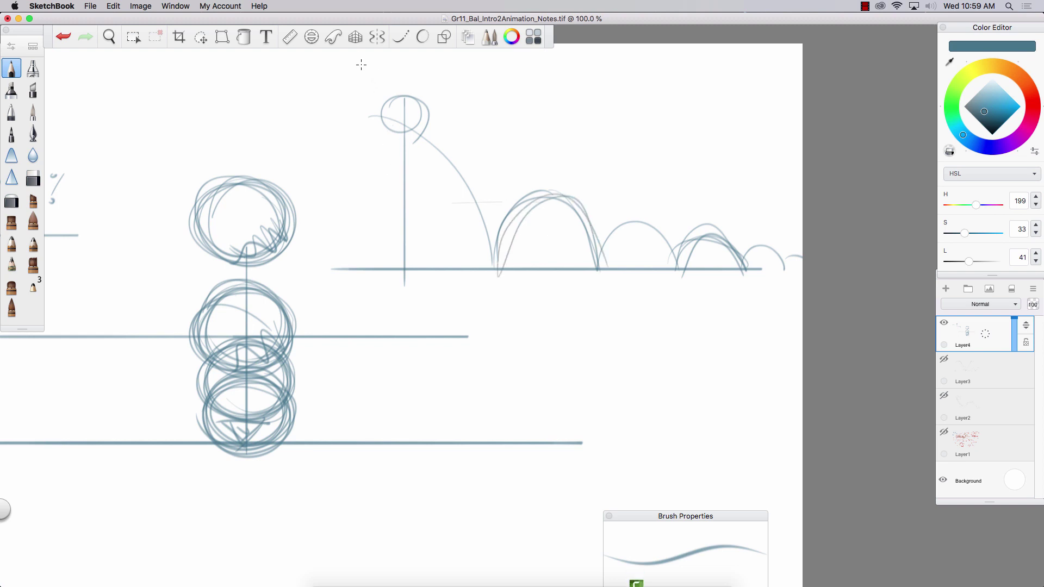
Draw a descending line above the peaks of the bounce arcs and retrace the arcs beneath it
mouse_move(363, 65)
left_mouse_down()
mouse_move(464, 132)
mouse_move(602, 198)
mouse_move(795, 246)
left_mouse_up()
mouse_move(636, 204)
left_mouse_down()
mouse_move(673, 217)
mouse_move(359, 62)
mouse_move(631, 204)
mouse_move(794, 246)
mouse_move(368, 58)
mouse_move(719, 224)
mouse_move(792, 244)
left_mouse_up()
mouse_move(508, 193)
left_mouse_down()
mouse_move(554, 166)
mouse_move(601, 267)
left_mouse_up()
mouse_move(494, 262)
left_mouse_down()
mouse_move(441, 165)
mouse_move(487, 221)
mouse_move(589, 255)
mouse_move(619, 205)
mouse_move(674, 272)
mouse_move(650, 218)
mouse_move(679, 260)
mouse_move(742, 272)
mouse_move(722, 253)
mouse_move(764, 249)
mouse_move(783, 272)
left_mouse_up()
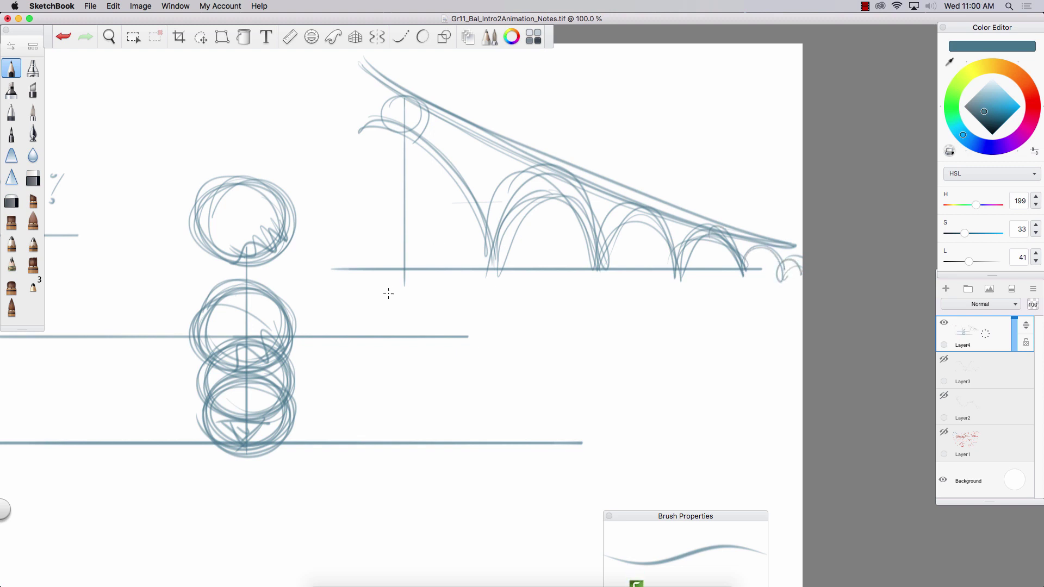
Draw an arrow below the horizontal axis in the bounce direction and sketch more balls down the vertical axis
mouse_move(388, 293)
left_mouse_down()
mouse_move(597, 308)
mouse_move(567, 296)
mouse_move(570, 325)
left_mouse_up()
mouse_move(402, 141)
left_mouse_down()
mouse_move(391, 179)
mouse_move(406, 140)
mouse_move(420, 173)
mouse_move(403, 187)
mouse_move(416, 231)
mouse_move(407, 261)
mouse_move(382, 257)
left_mouse_up()
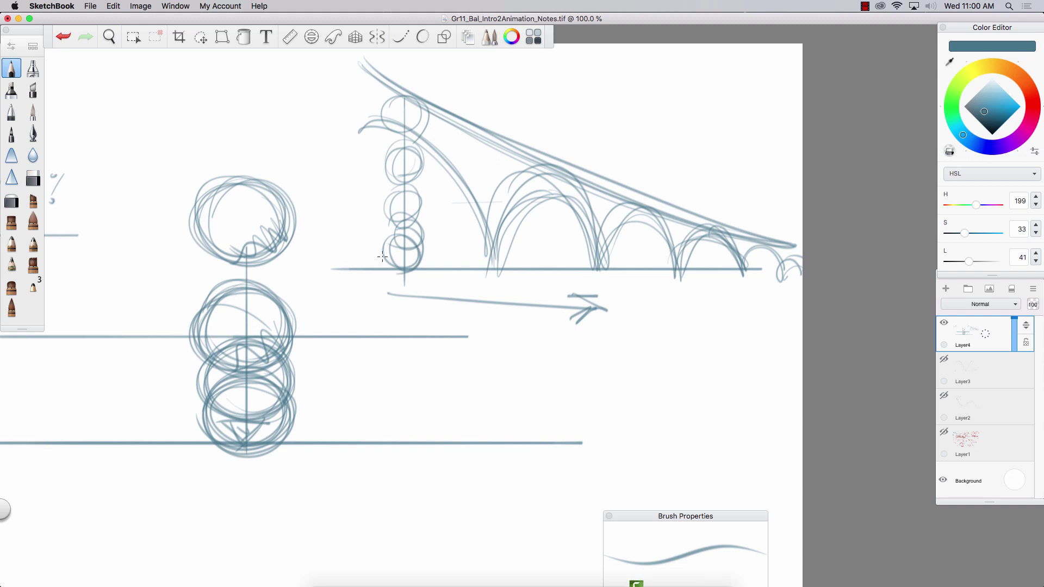
Minimize the SketchBook and Camtasia windows and switch back to the perpetual ball scene in Maya
left_click(19, 19)
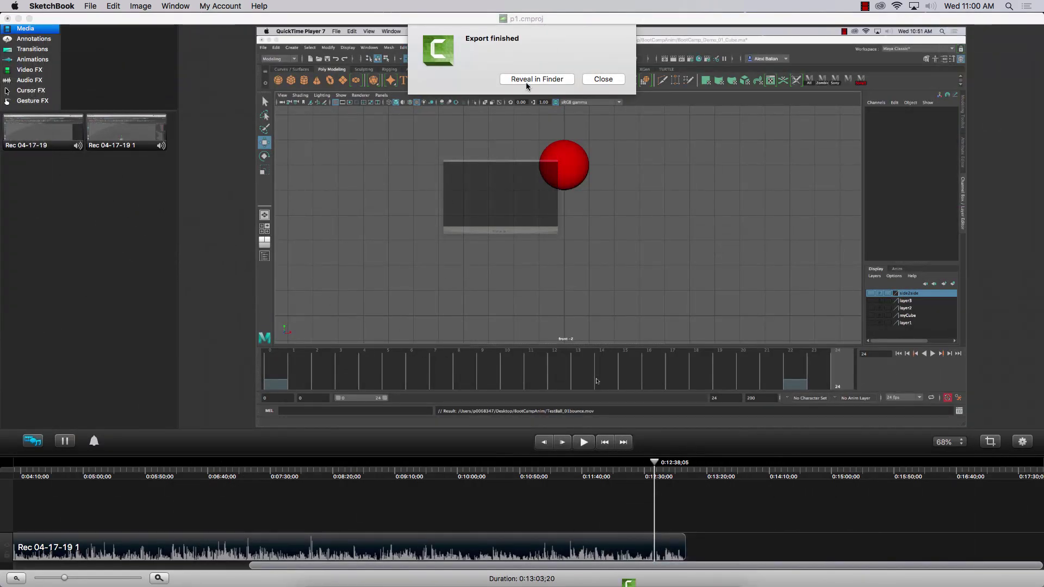
left_click(18, 19)
left_click(320, 303)
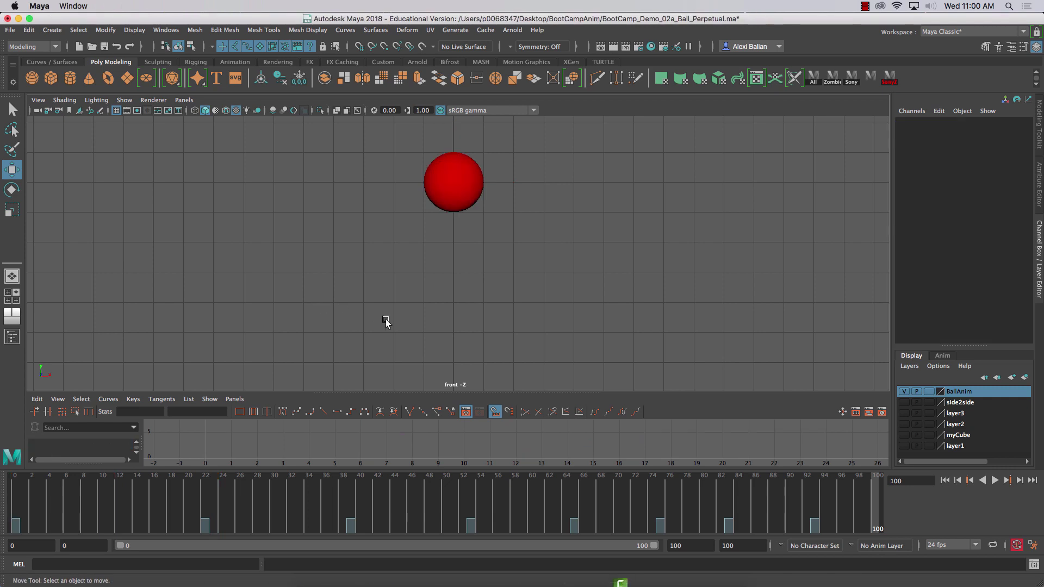
Select the red ball and set keyframes on it at frames 34 and 44
left_click(453, 211)
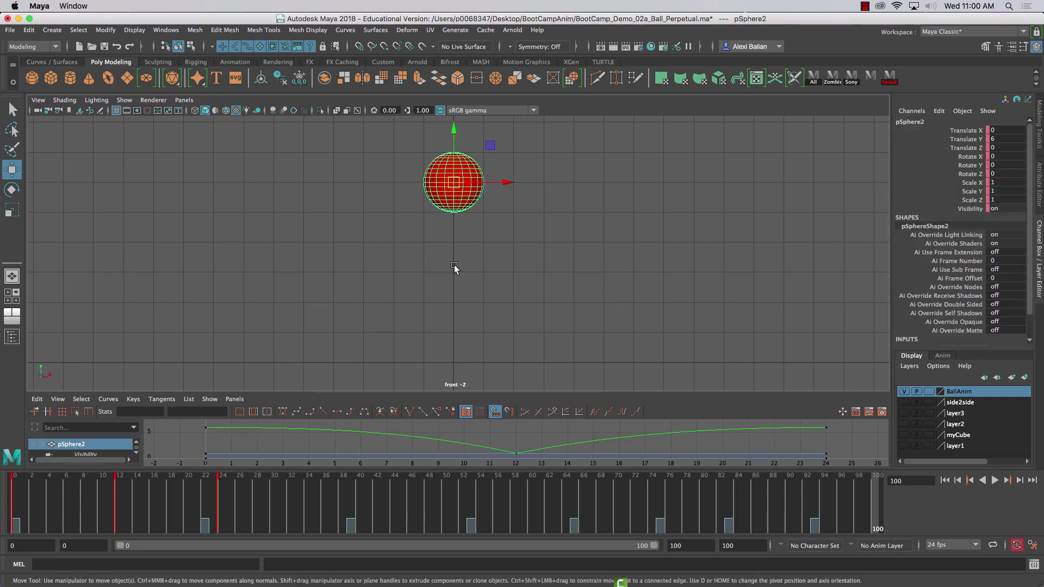
left_click(118, 486)
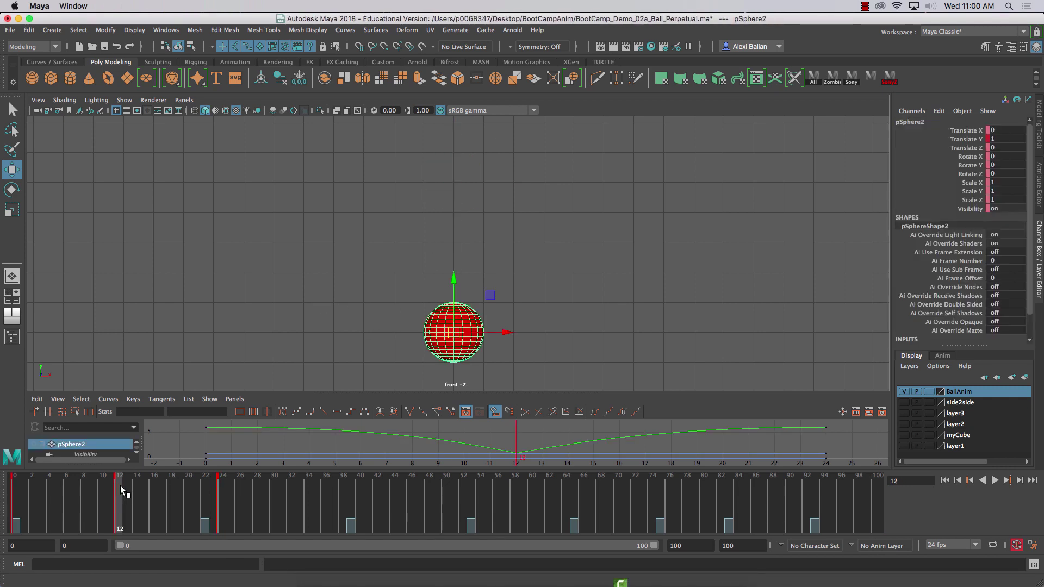
left_click(219, 487)
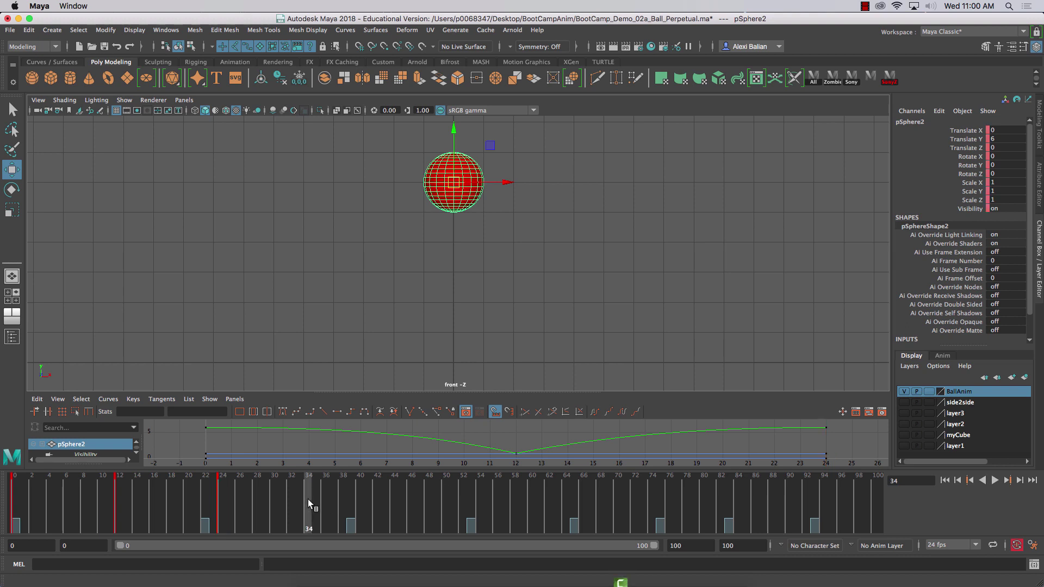
key("s")
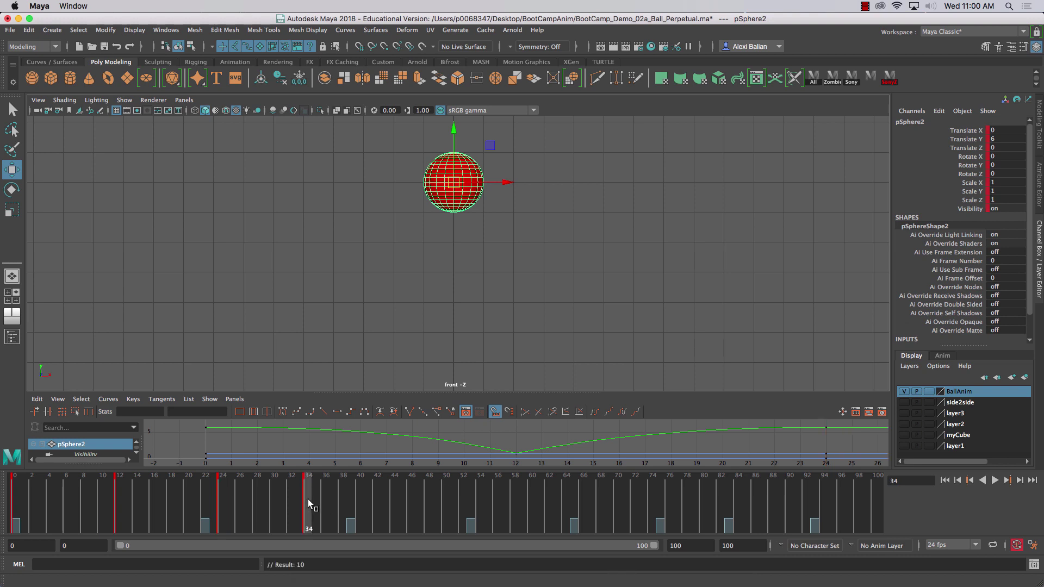
left_click(393, 502)
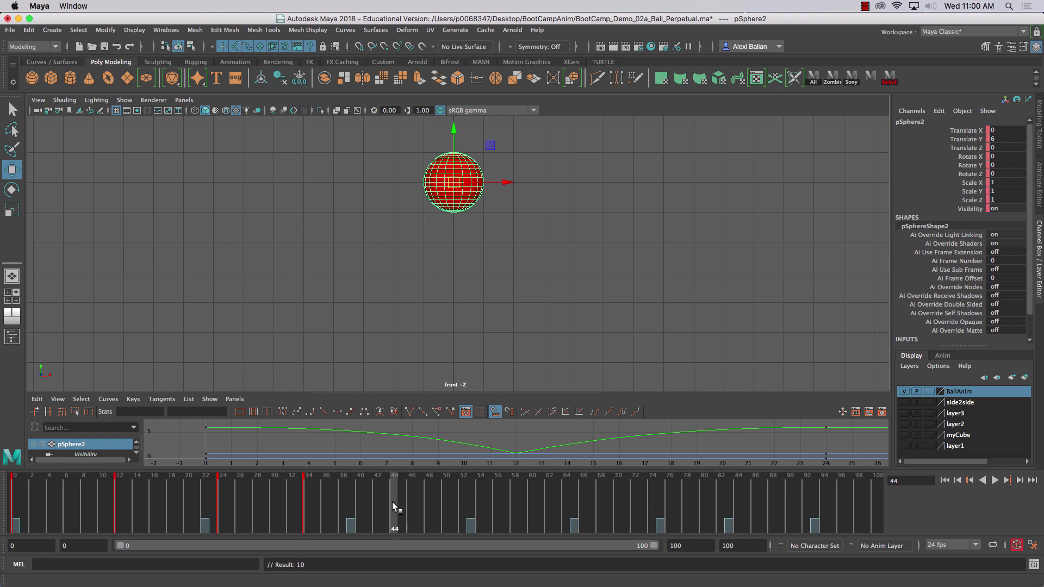
key("s")
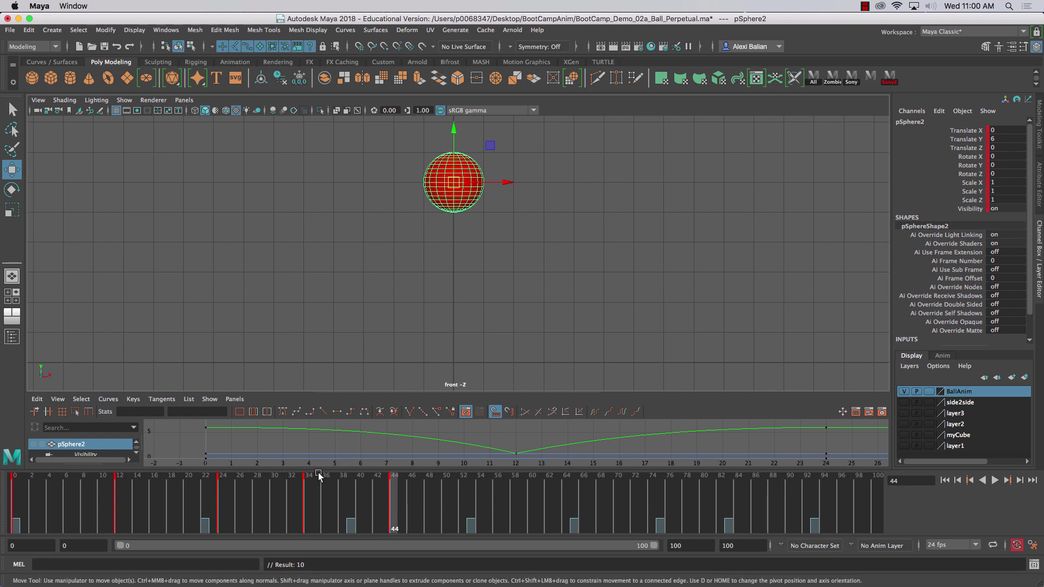
Return to frame 0, enable Grease Pencil display in the front view, and open the Grease Pencil tool
mouse_move(228, 508)
left_mouse_down()
mouse_move(313, 508)
mouse_move(59, 509)
mouse_move(220, 502)
left_mouse_up()
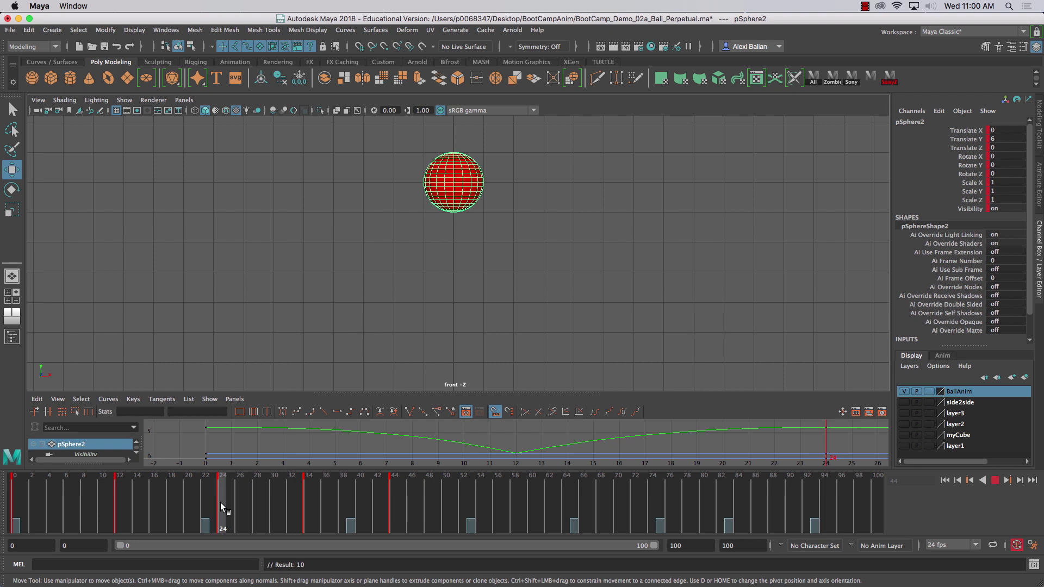
left_click_drag(221, 503, 304, 498)
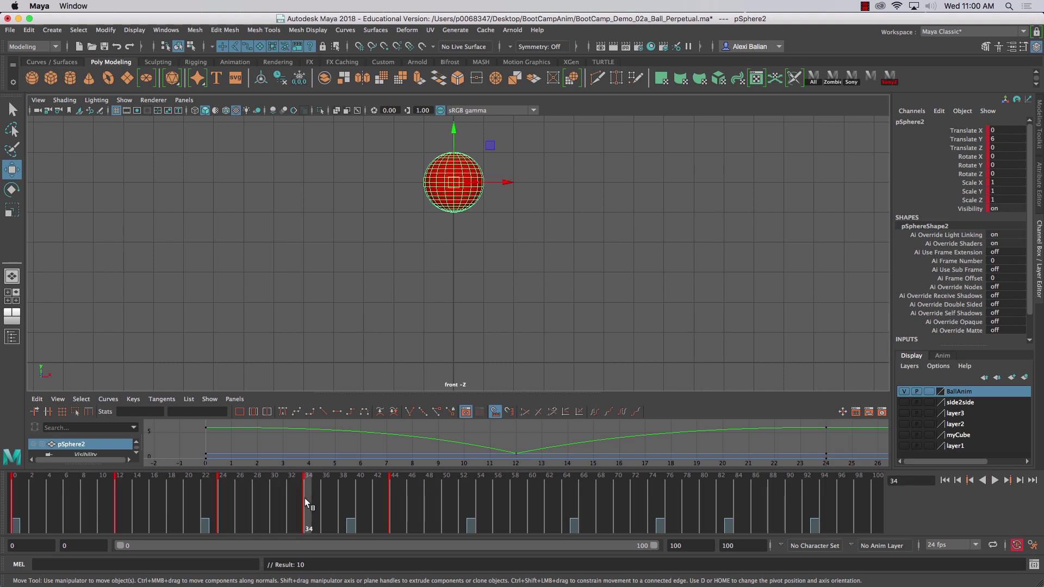
left_click_drag(224, 482, 17, 485)
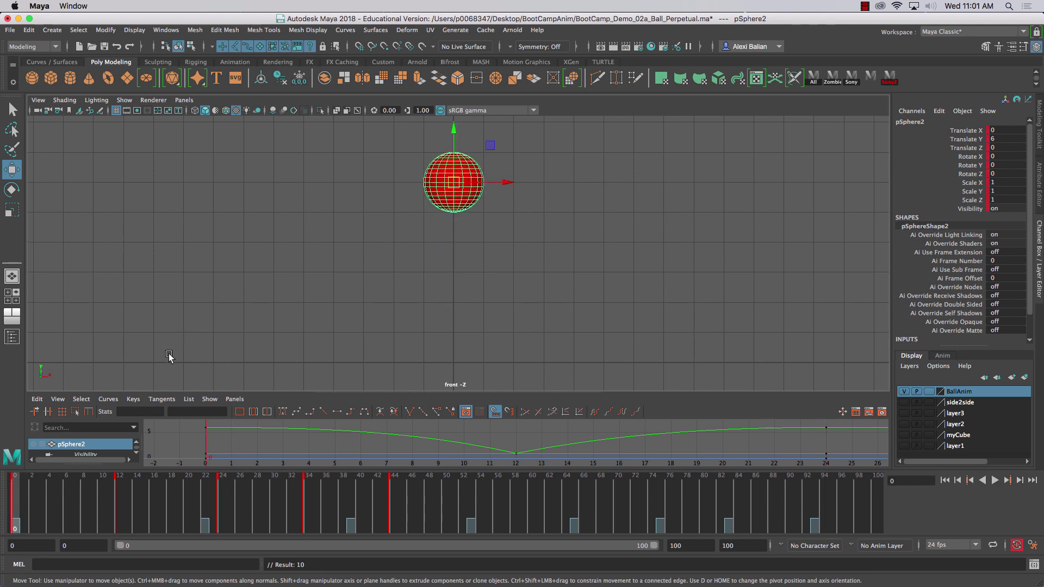
left_click(124, 100)
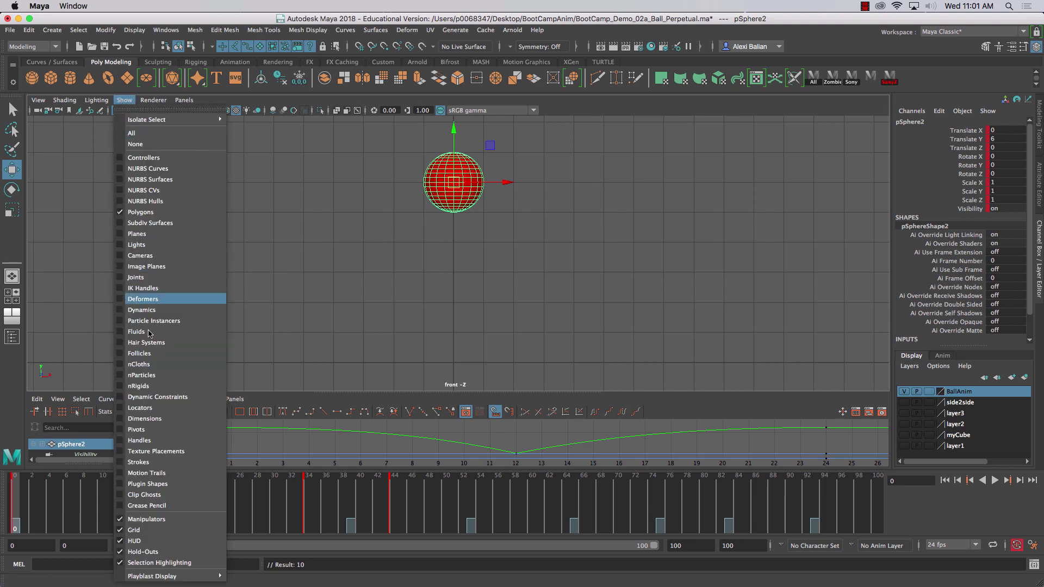
left_click(121, 505)
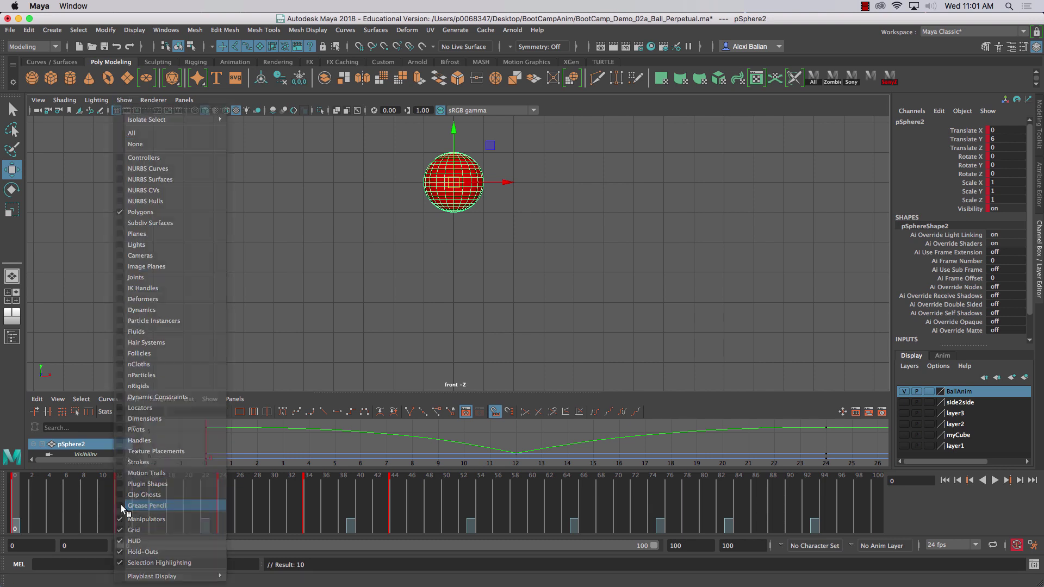
left_click(124, 100)
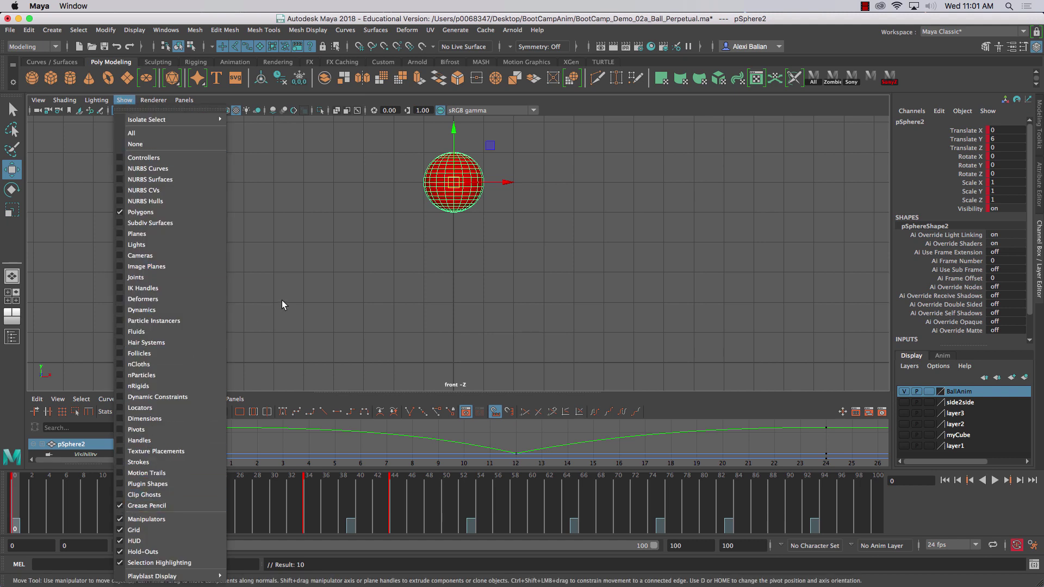
left_click(100, 110)
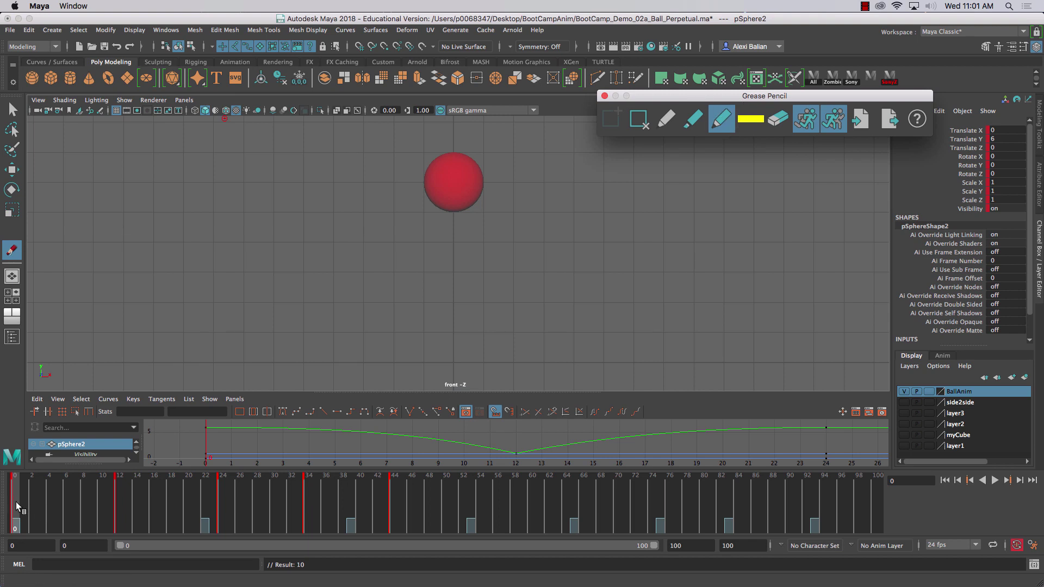
Draw yellow Grease Pencil marks at the ball's top and on the ground at frame 0, and mark the ground contact at frame 12
left_click_drag(467, 153, 432, 154)
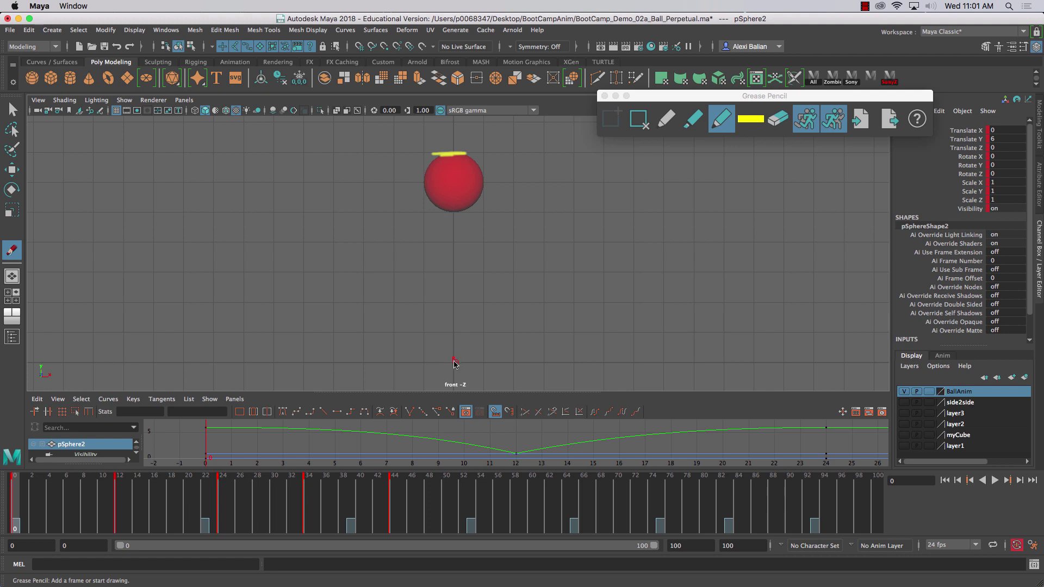
mouse_move(457, 364)
left_mouse_down()
mouse_move(436, 363)
mouse_move(456, 366)
left_mouse_up()
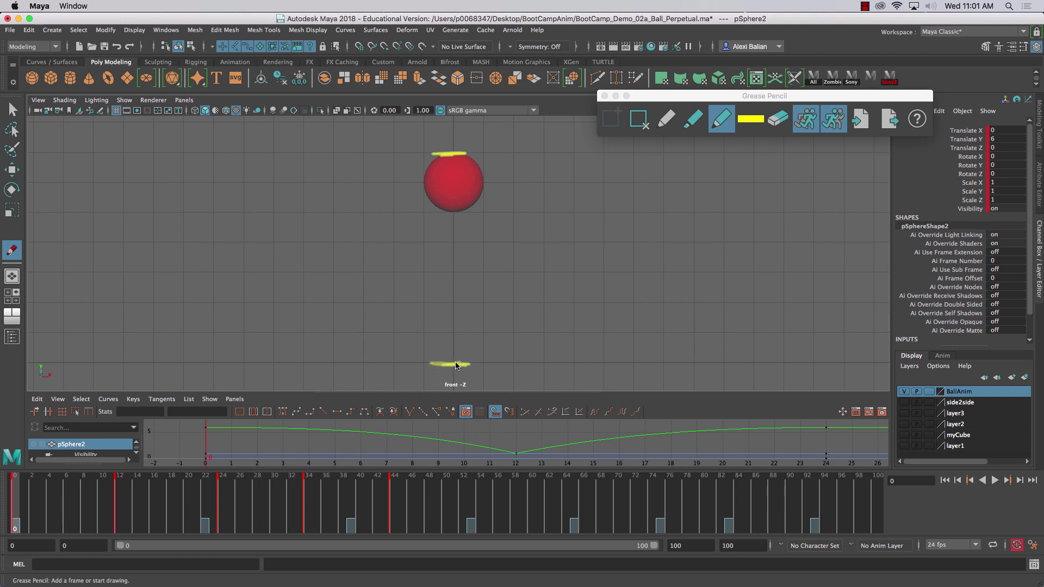
left_click(122, 514)
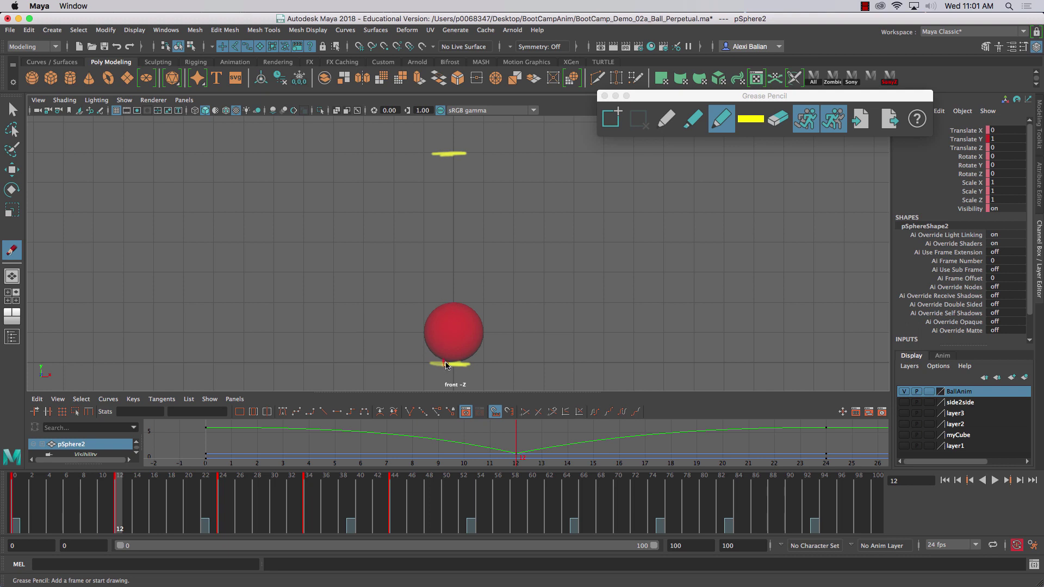
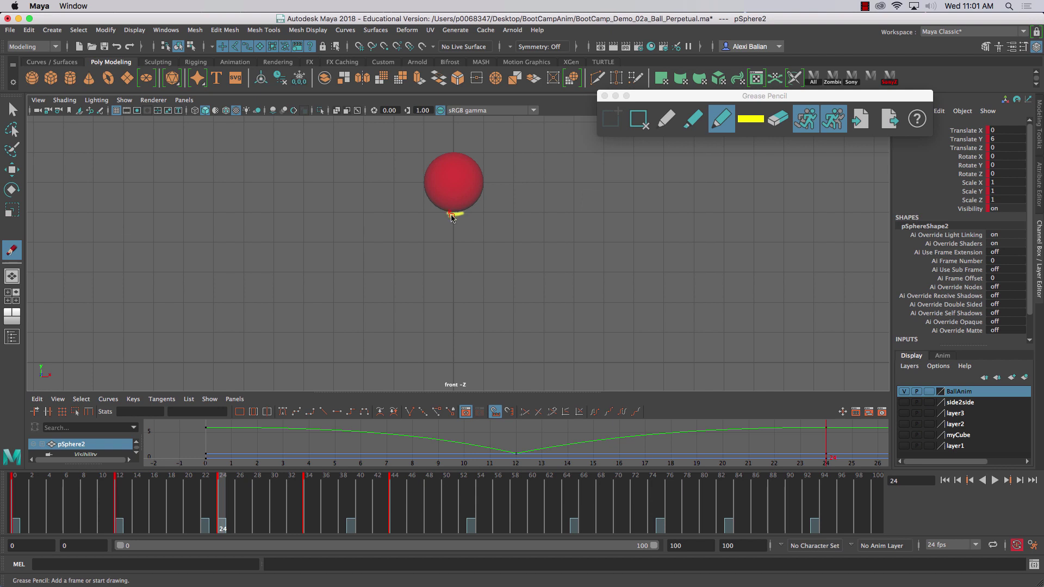
mouse_move(443, 367)
left_mouse_down()
mouse_move(489, 364)
mouse_move(457, 359)
left_mouse_up()
At frame 44, draw yellow Grease Pencil marks below the ball, one at its underside and one lower down
left_click(392, 512)
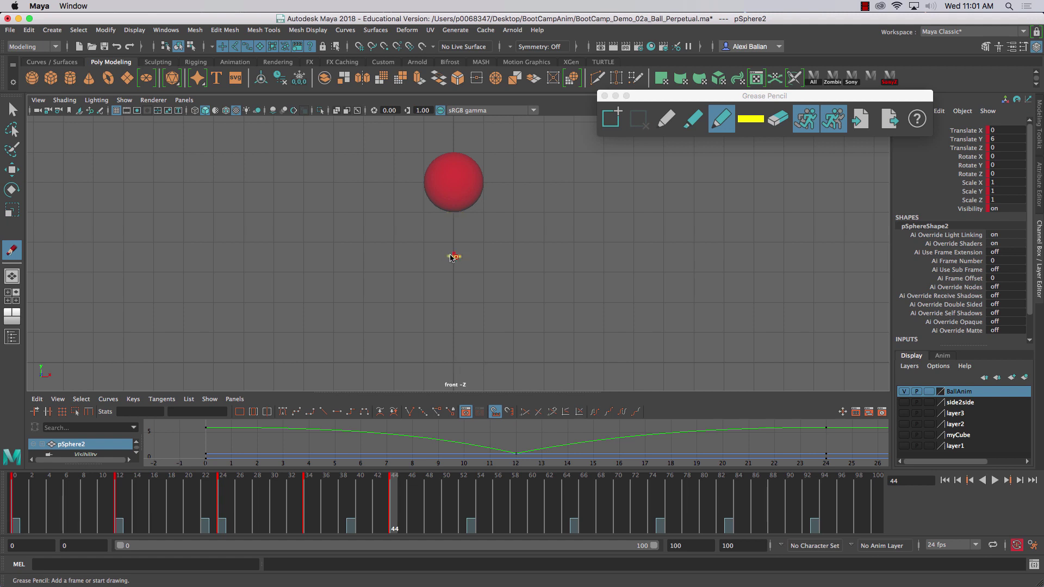
left_click_drag(445, 258, 460, 260)
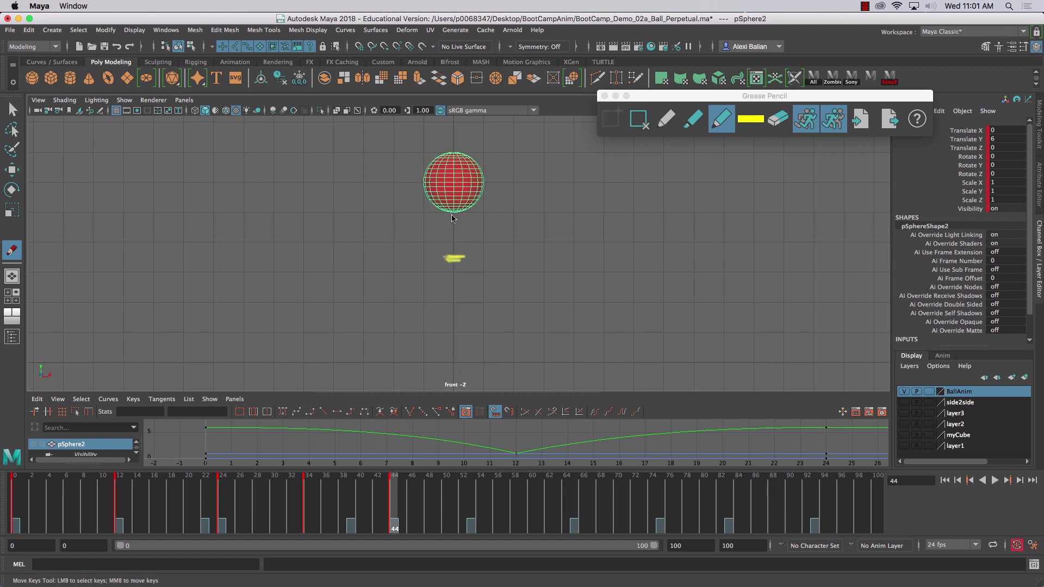
left_click_drag(447, 214, 466, 214)
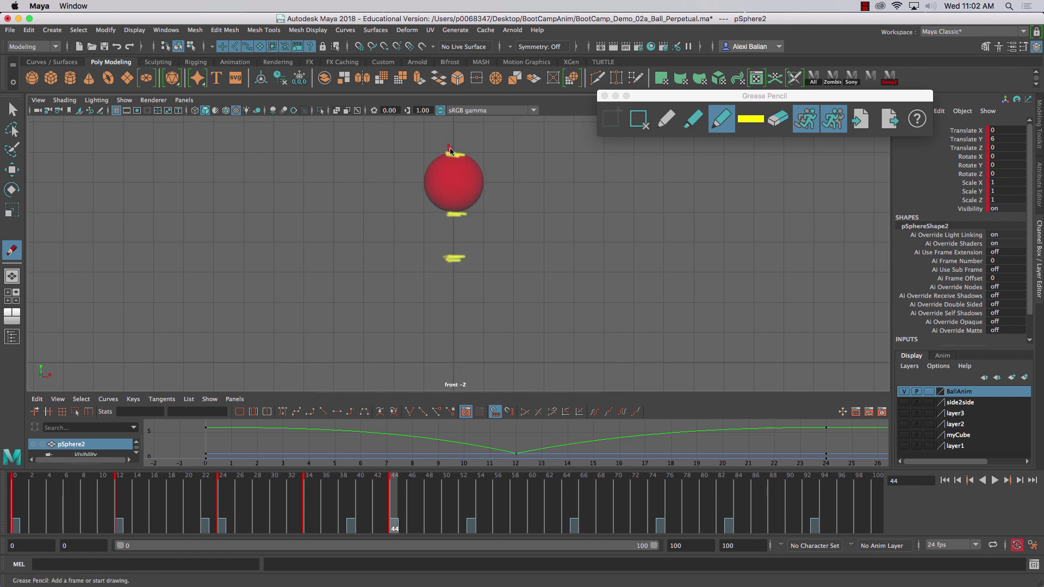
Review the Grease Pencil marks at frames 0, 12 and 24, and close the Grease Pencil window
left_click(22, 487)
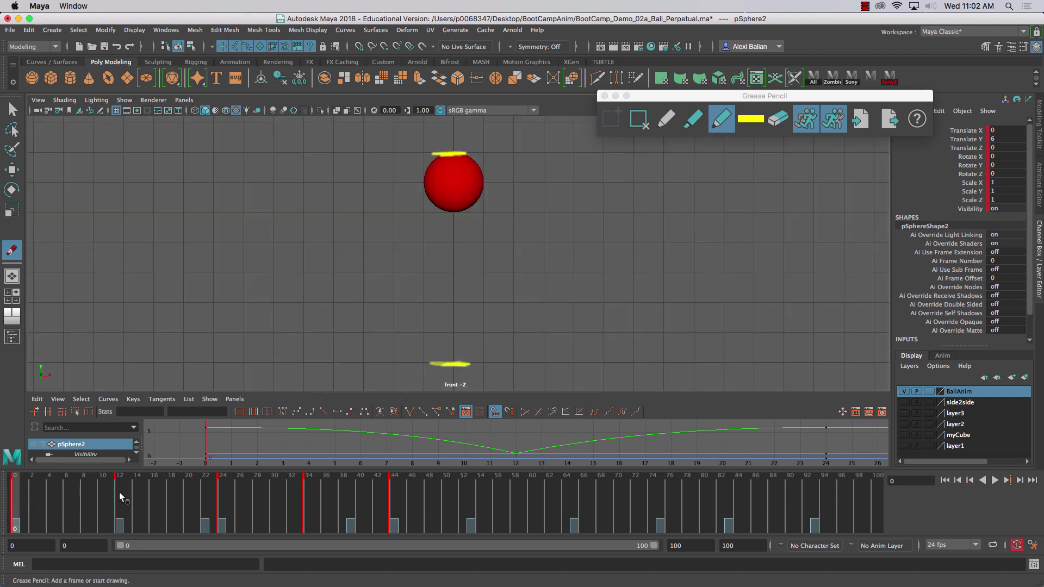
left_click(119, 492)
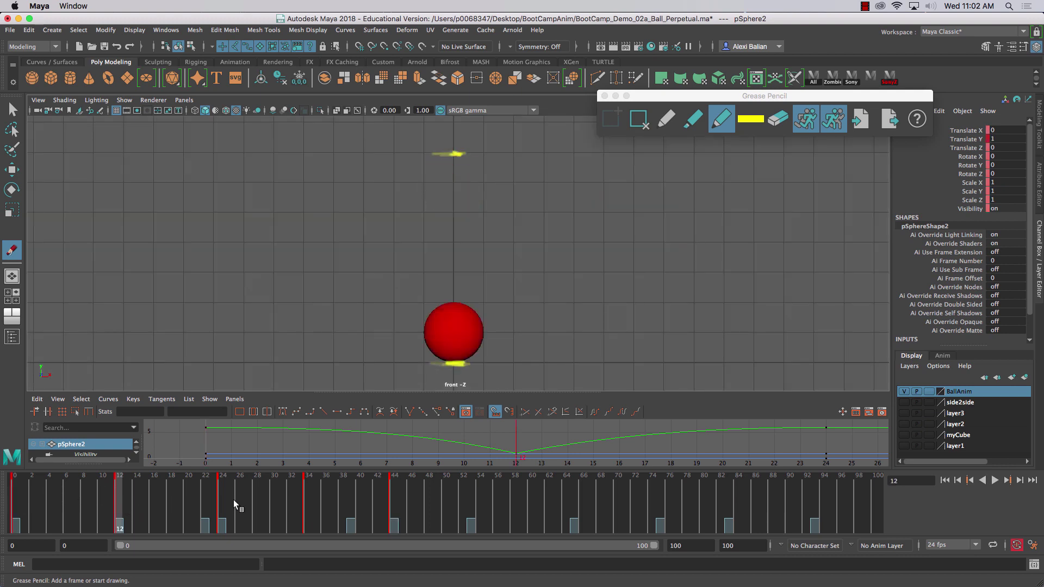
left_click(220, 488)
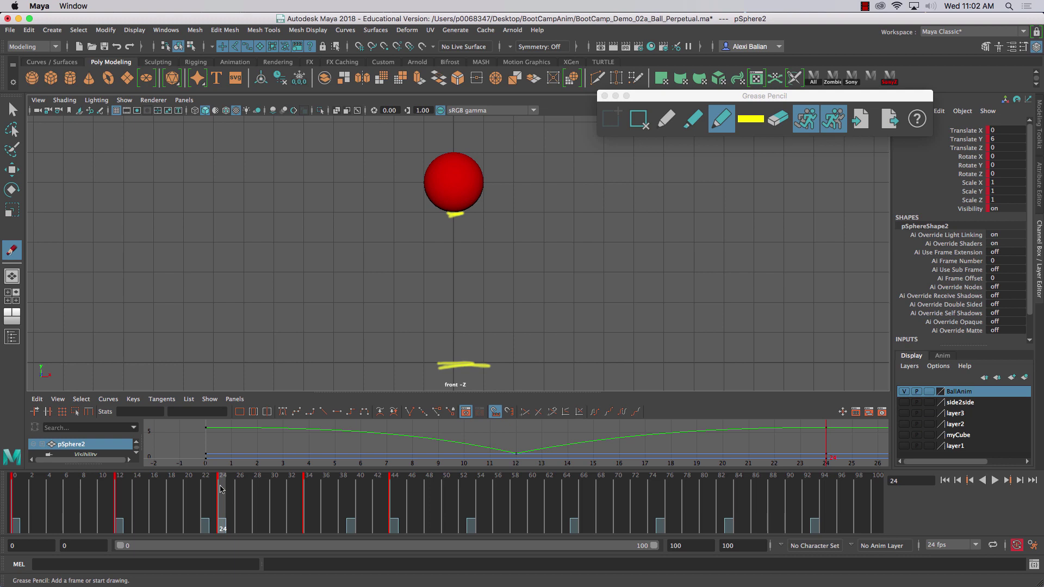
left_click(605, 95)
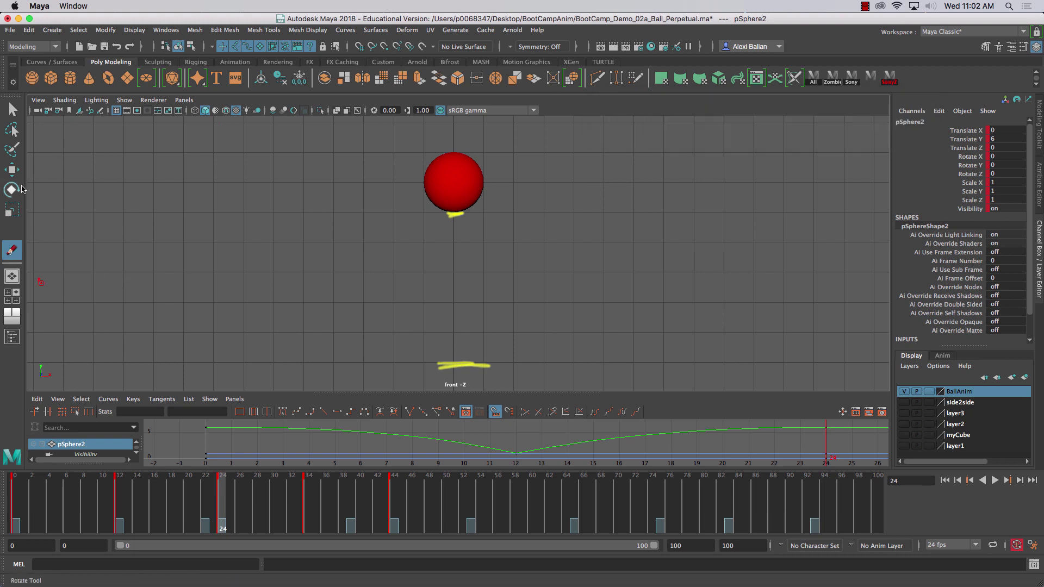
Using the Move tool, lower the ball at frame 24 to Translate Y 4.949 and set a keyframe there
left_click(11, 169)
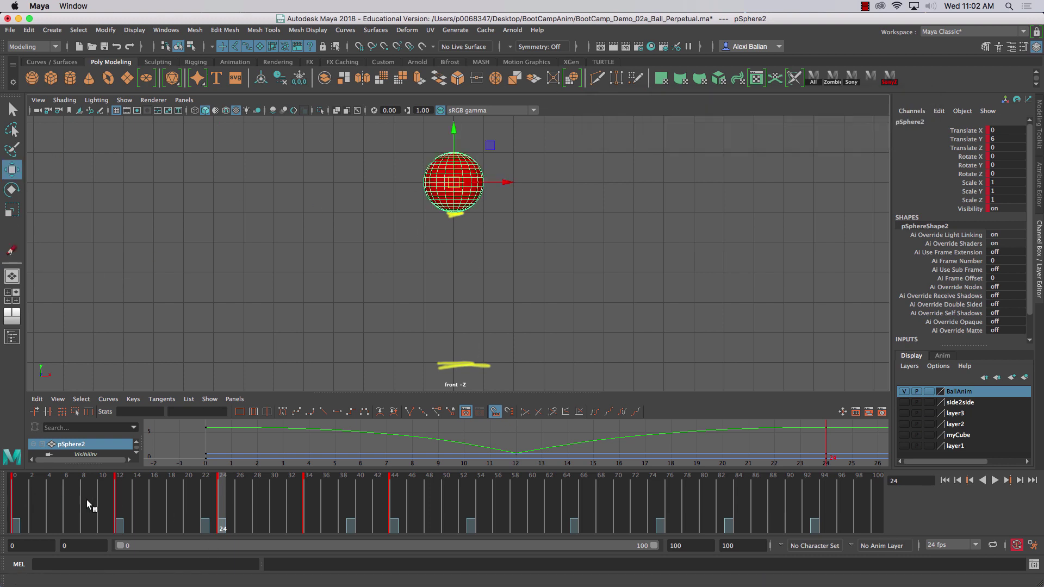
left_click(123, 497)
left_click(15, 494)
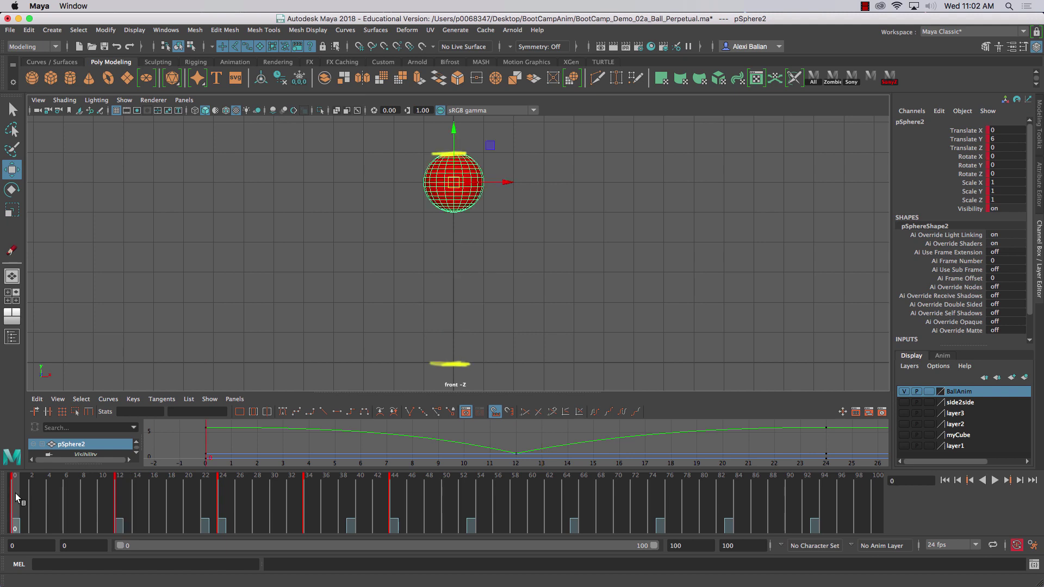
left_click(121, 506)
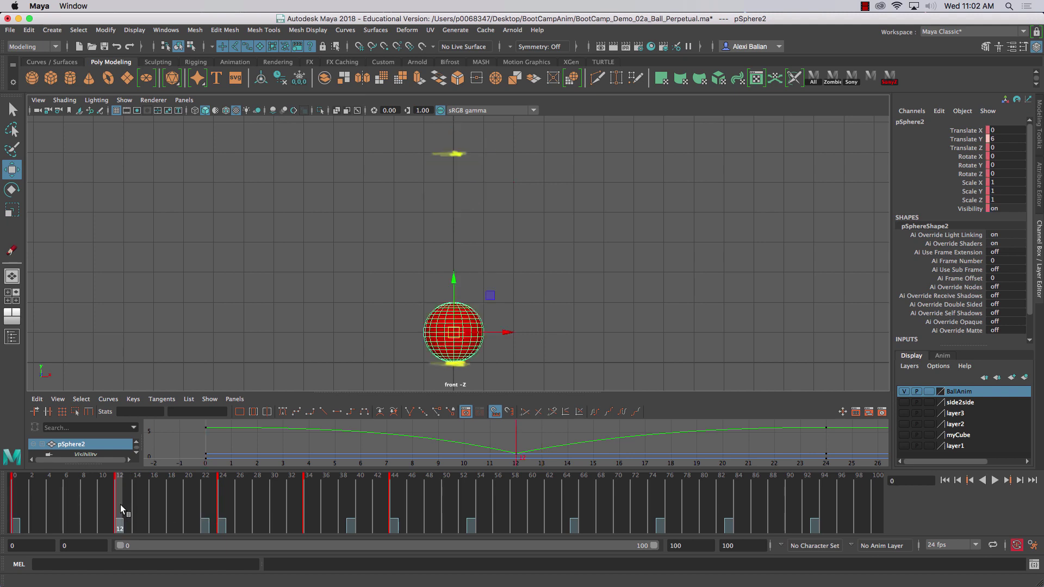
left_click(223, 495)
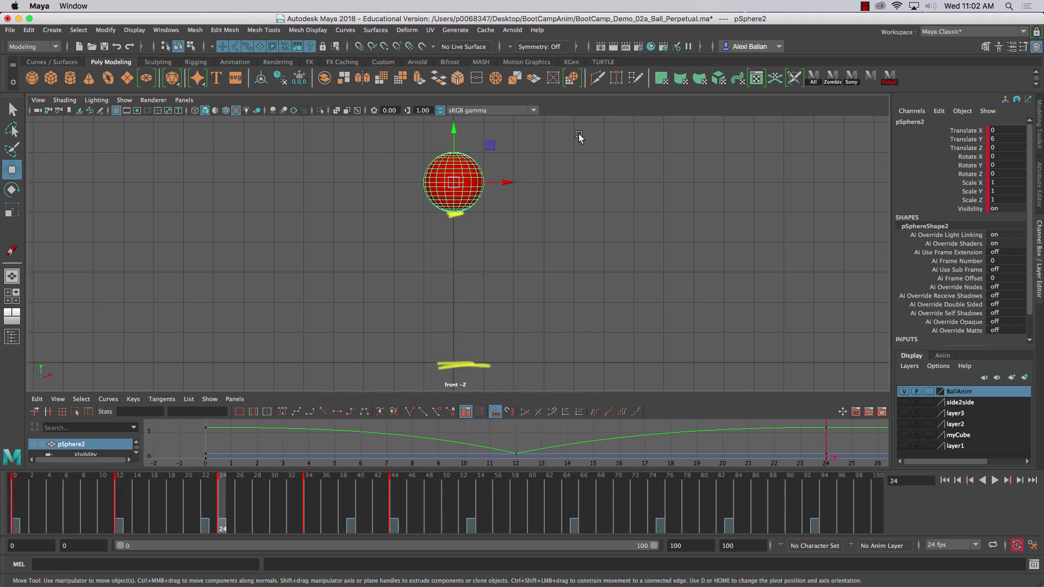
left_click_drag(454, 131, 453, 165)
key("s")
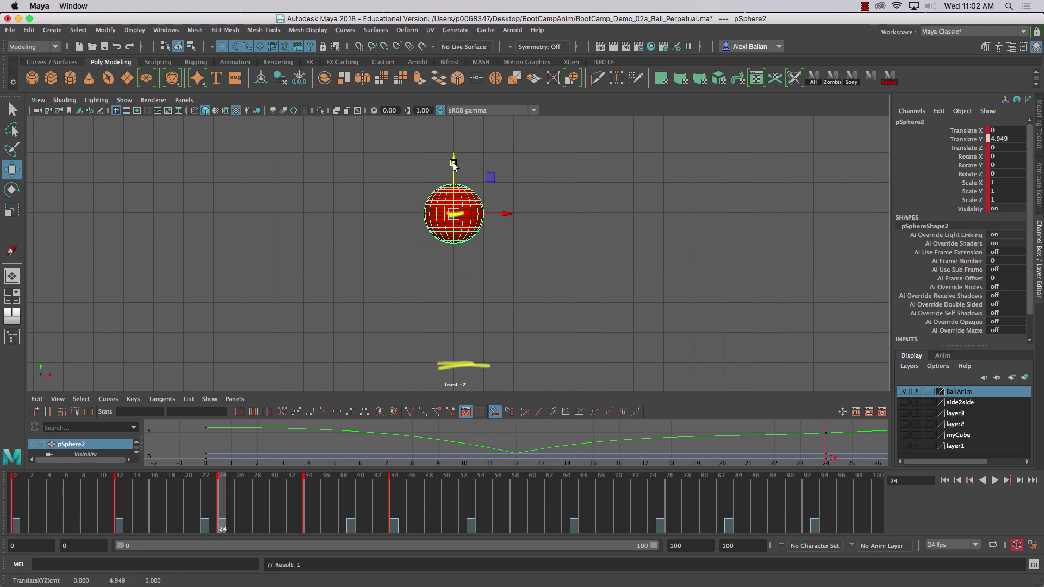
At frame 34, set the ball's Translate Y to 1 for the second ground contact, and check it against frame 24
left_click_drag(129, 511, 305, 507)
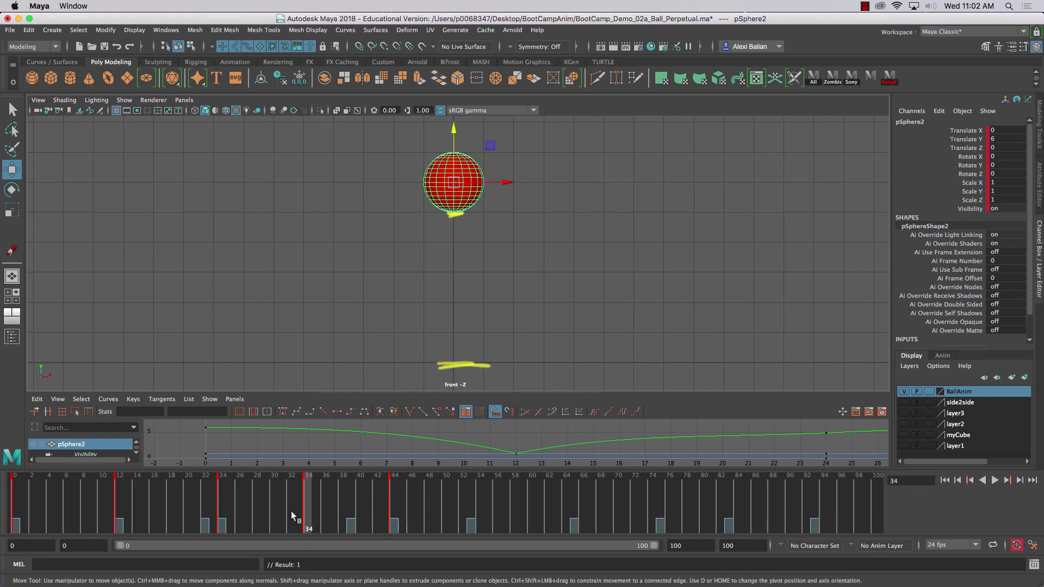
left_click(223, 488)
left_click(307, 489)
double_click(1001, 138)
type("1")
key("Return")
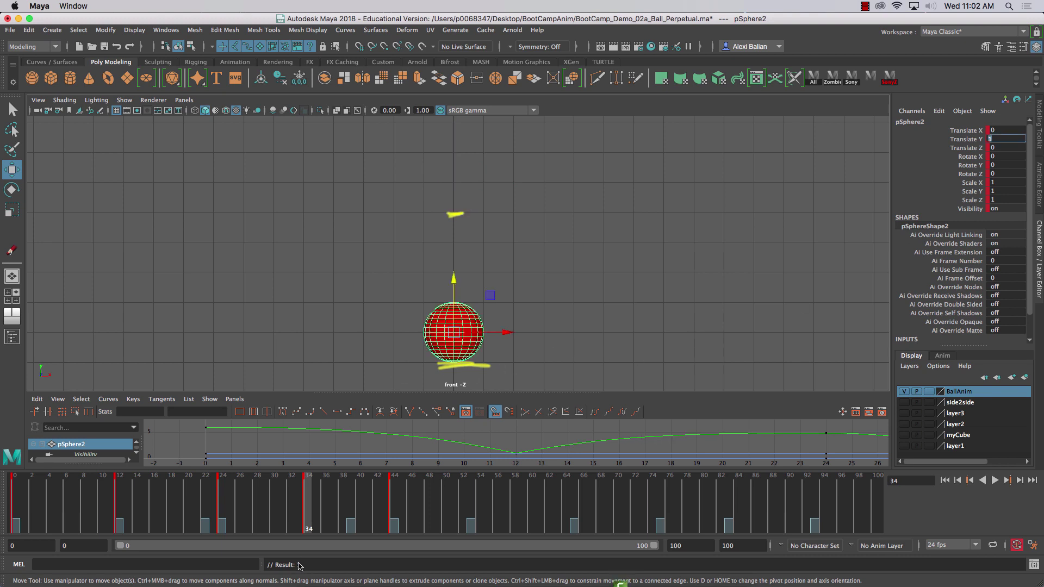
left_click(218, 491)
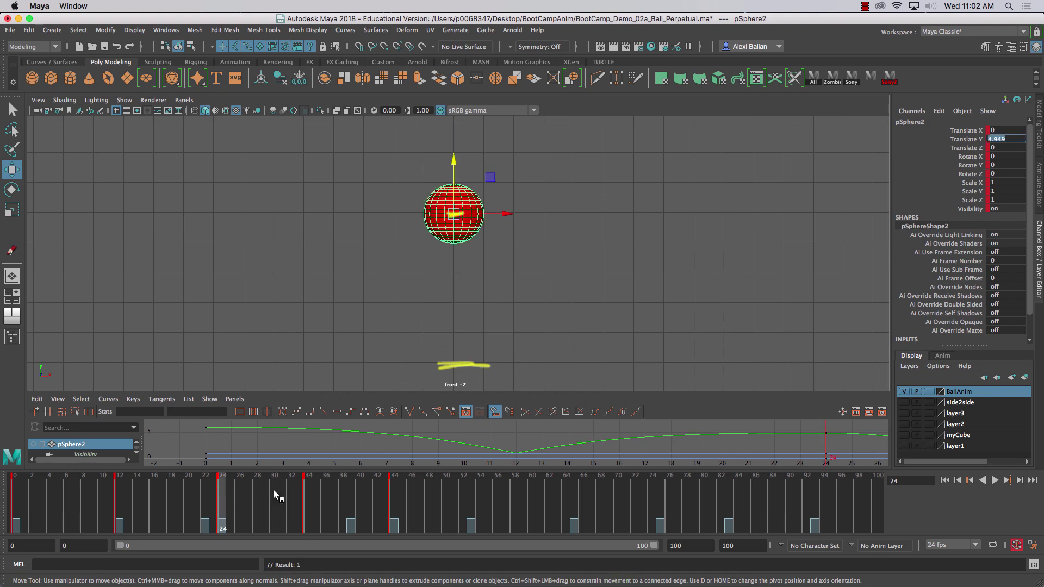
left_click(306, 497)
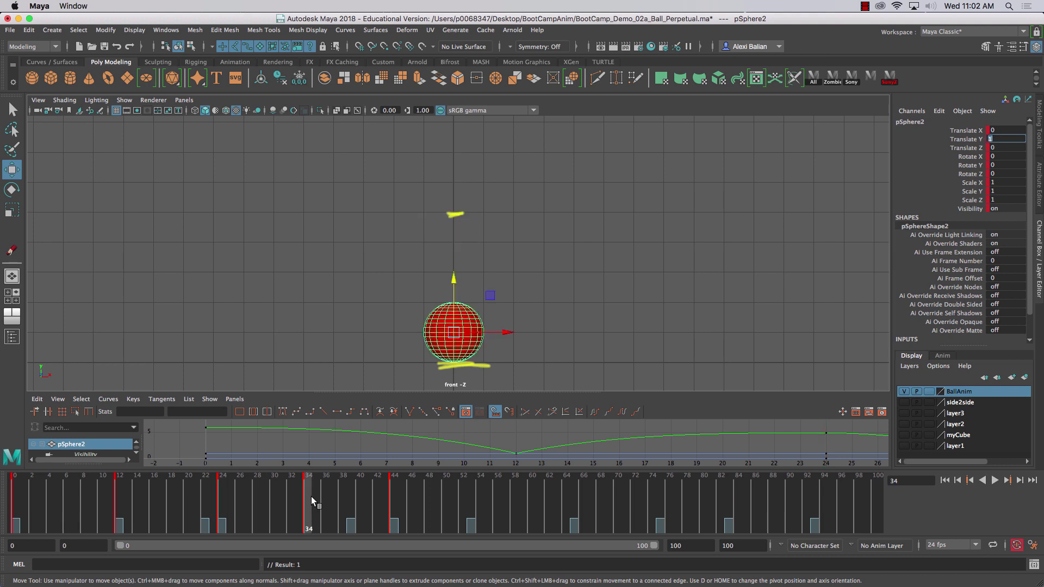
At frame 44, lower the ball with the Move tool to Translate Y 2.54, and play back the bounces
left_click(393, 494)
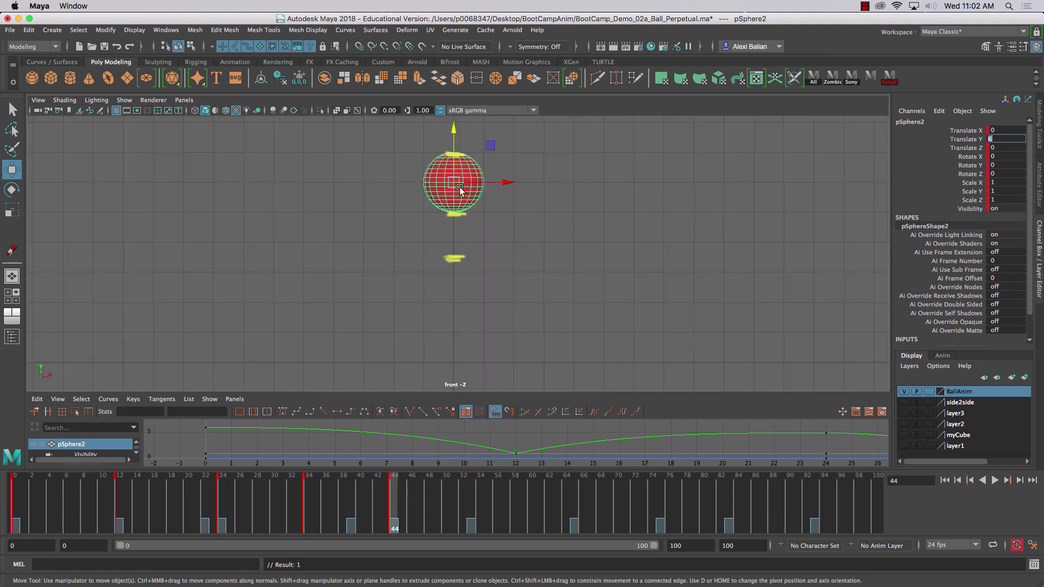
left_click_drag(453, 134, 443, 240)
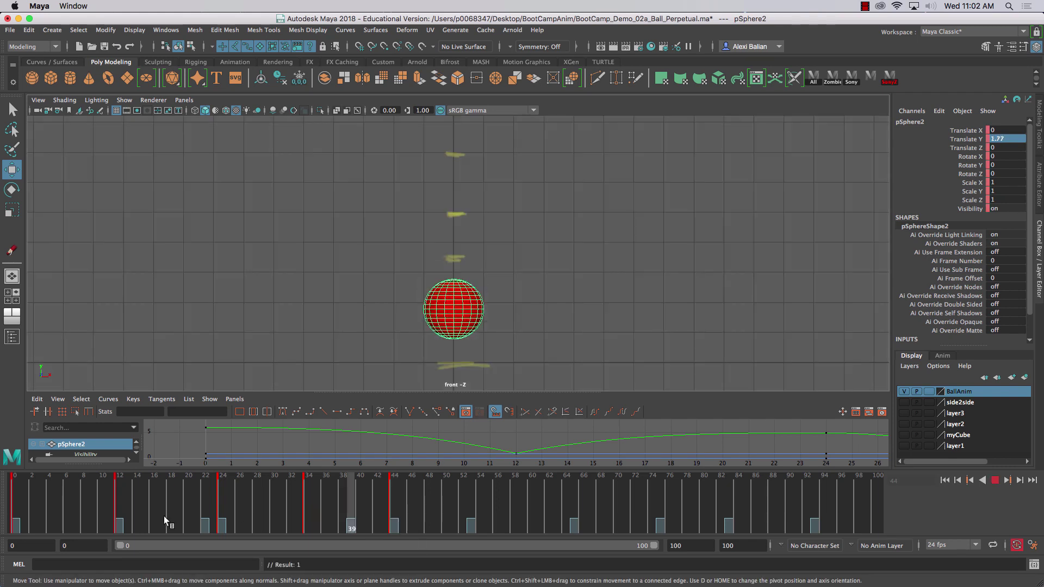
left_click(945, 480)
left_click(995, 480)
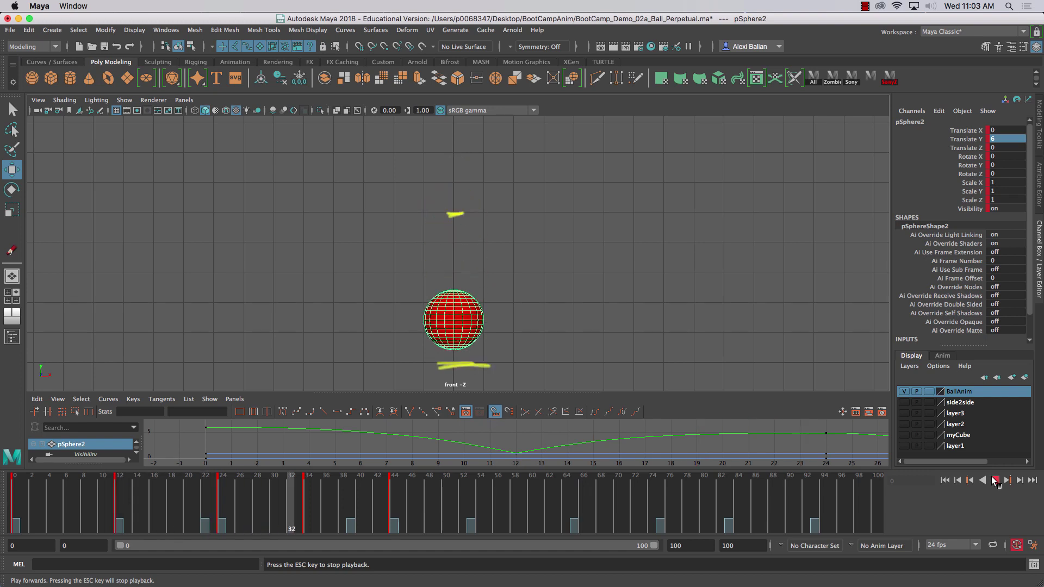
left_click(994, 480)
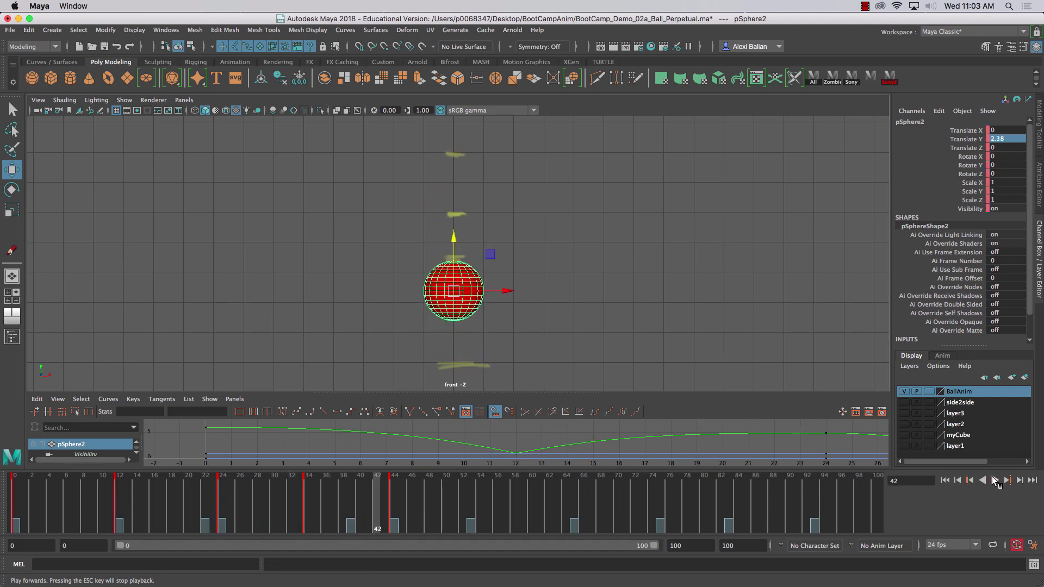
left_click(995, 480)
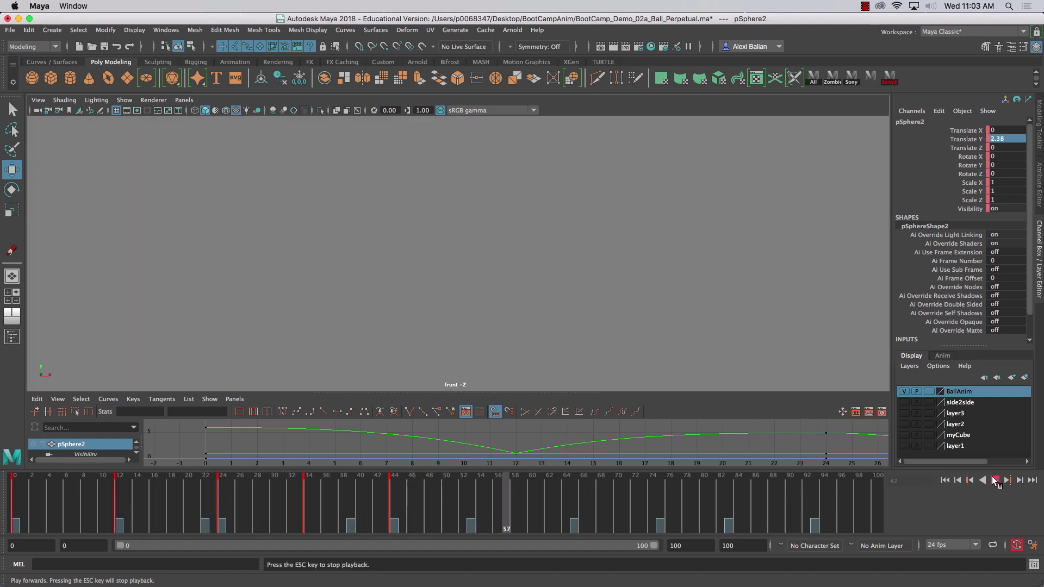
left_click(994, 480)
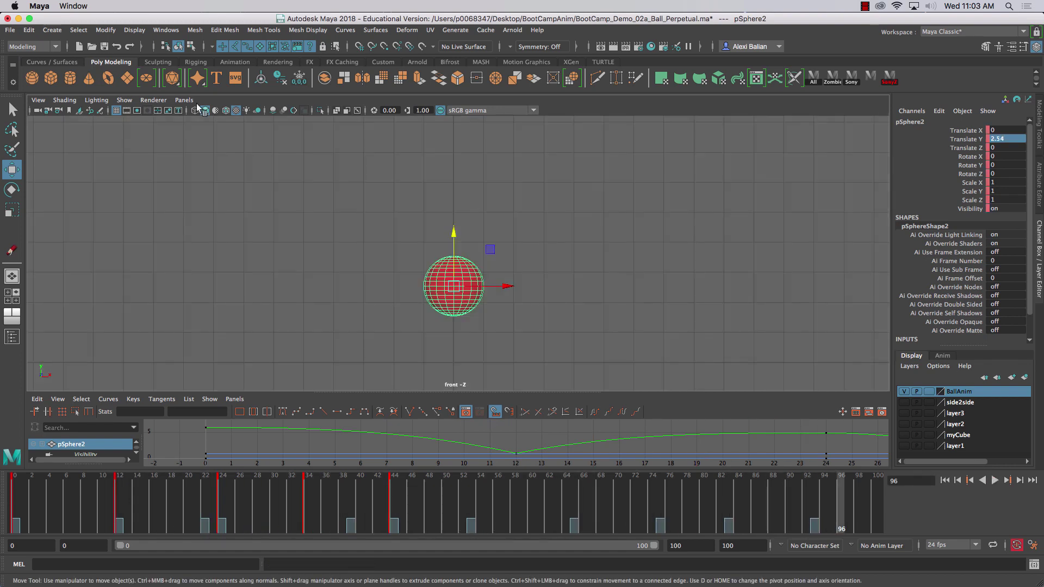
Reselect the ball, enlarge the Graph Editor, and isolate and frame its full Translate Y curve
left_click(349, 234)
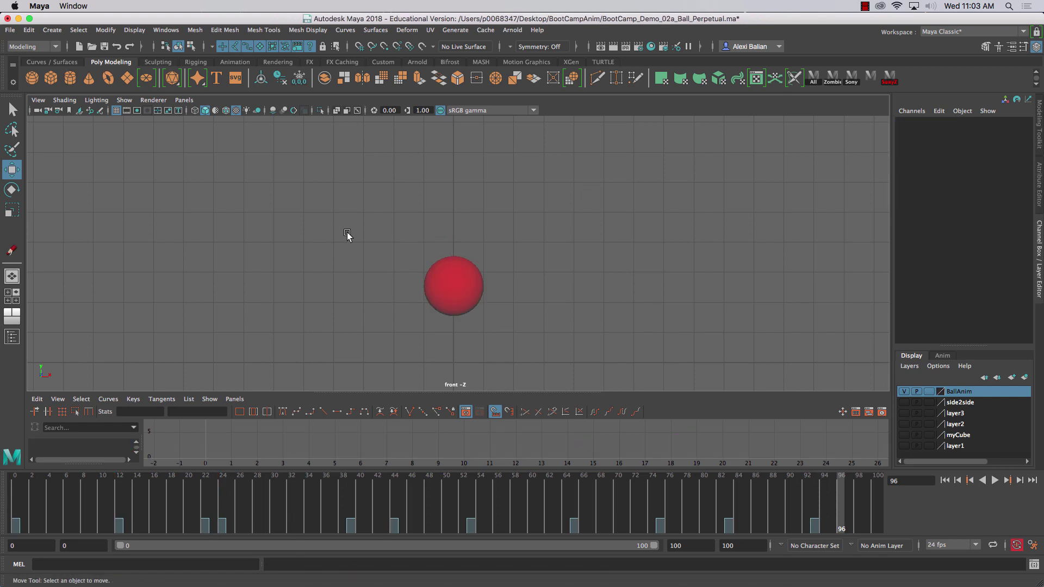
left_click(439, 268)
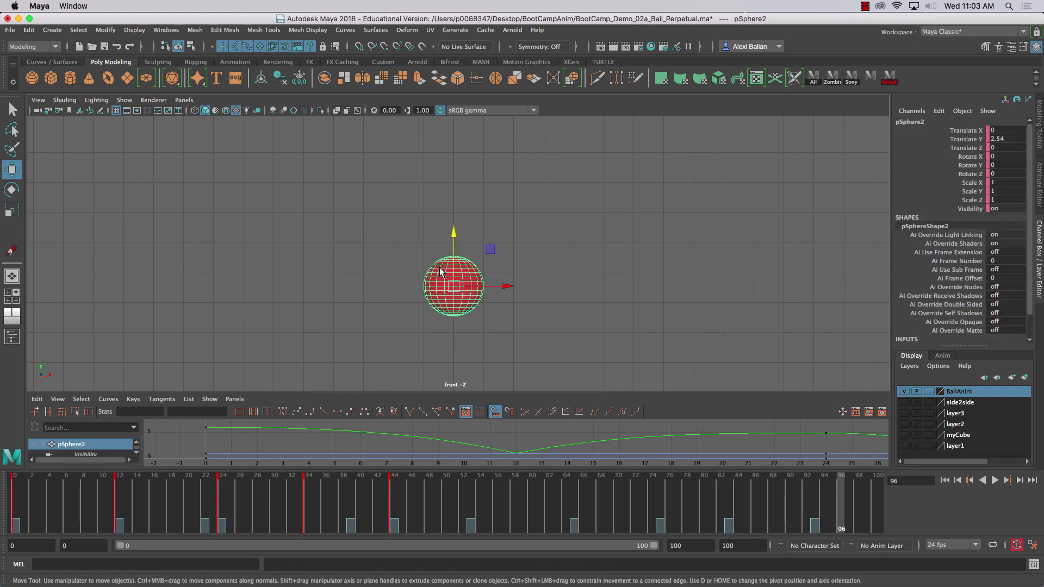
left_click_drag(456, 392, 456, 244)
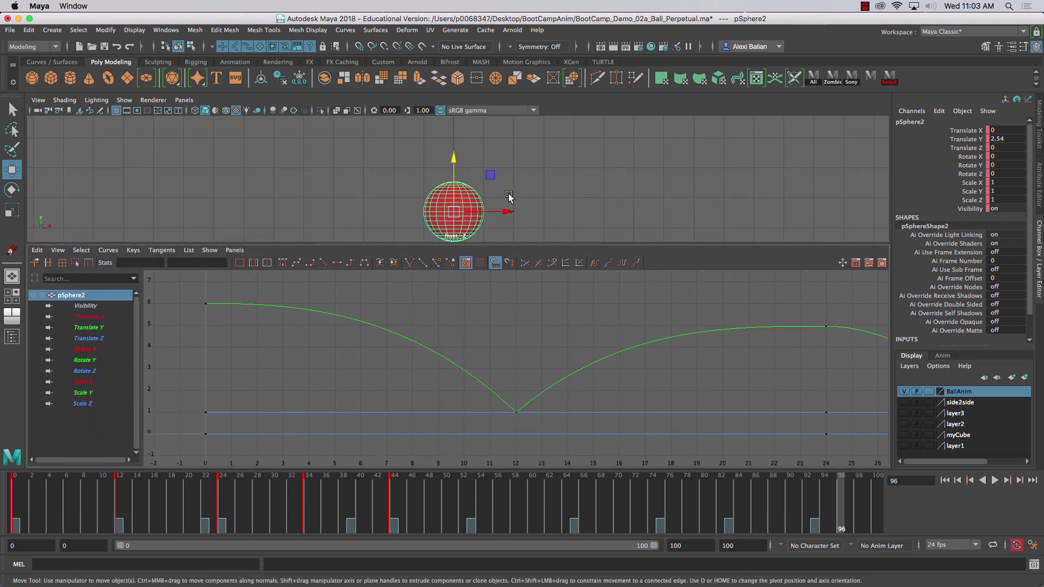
left_click(91, 329)
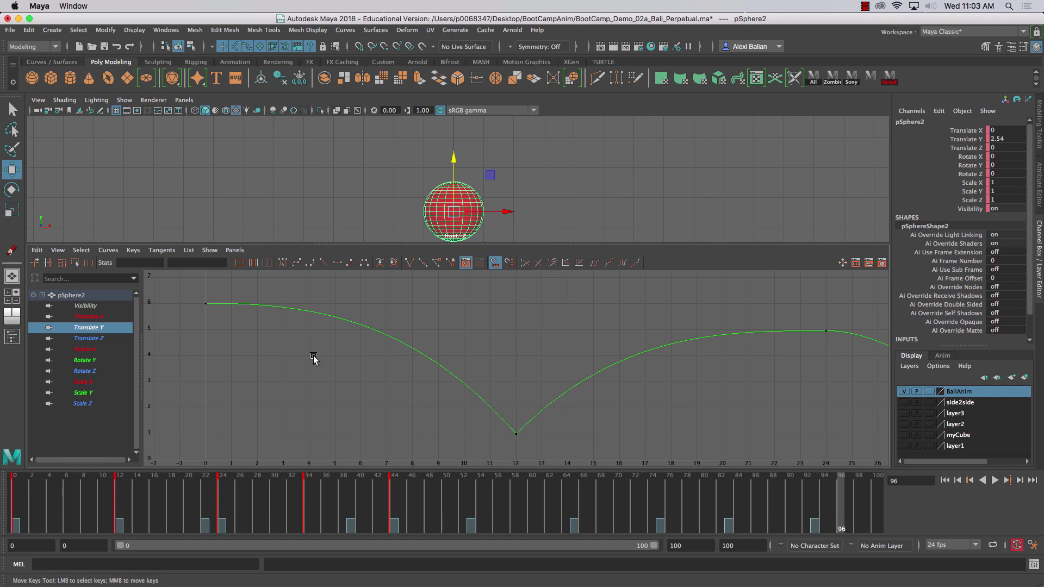
key("f")
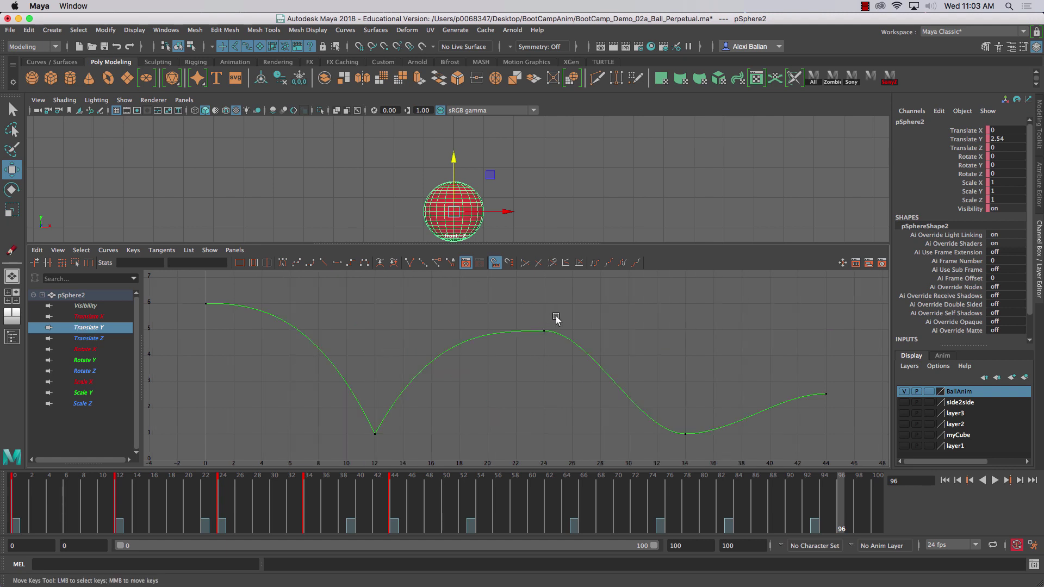
Compare the Translate Y tangents at frames 12 and 34, and play the bounces in an enlarged viewport
left_click_drag(556, 320, 530, 350)
left_click_drag(338, 407, 394, 449)
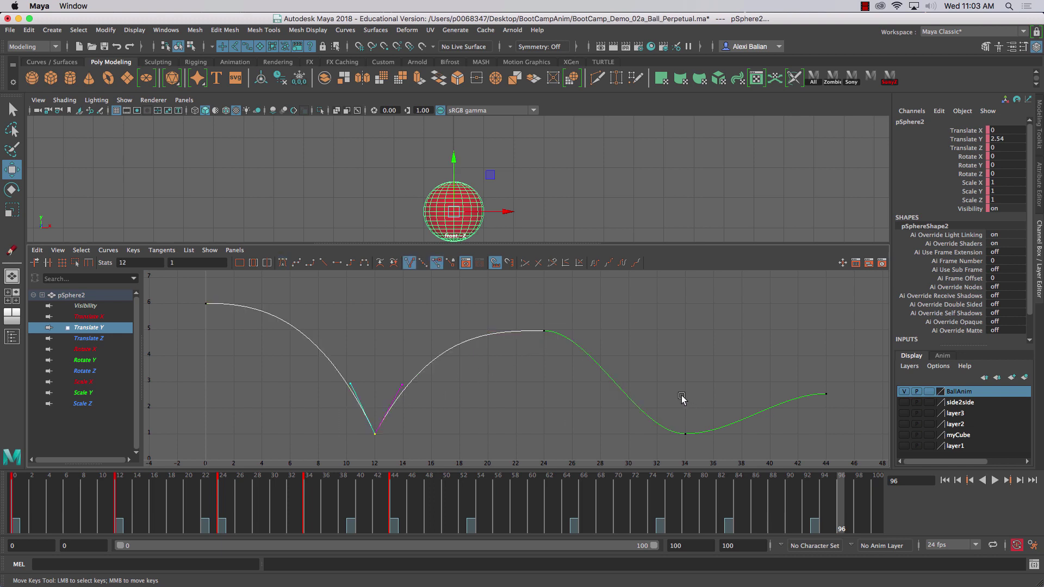
left_click_drag(665, 403, 719, 455)
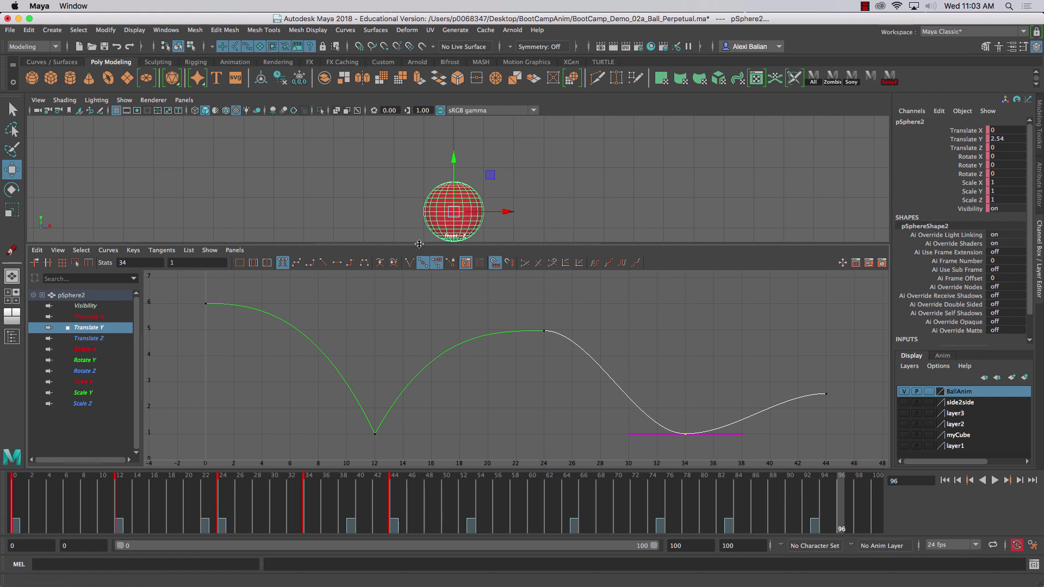
left_click_drag(416, 244, 416, 320)
scroll(443, 402, "down", 3)
scroll(443, 403, "up", 5)
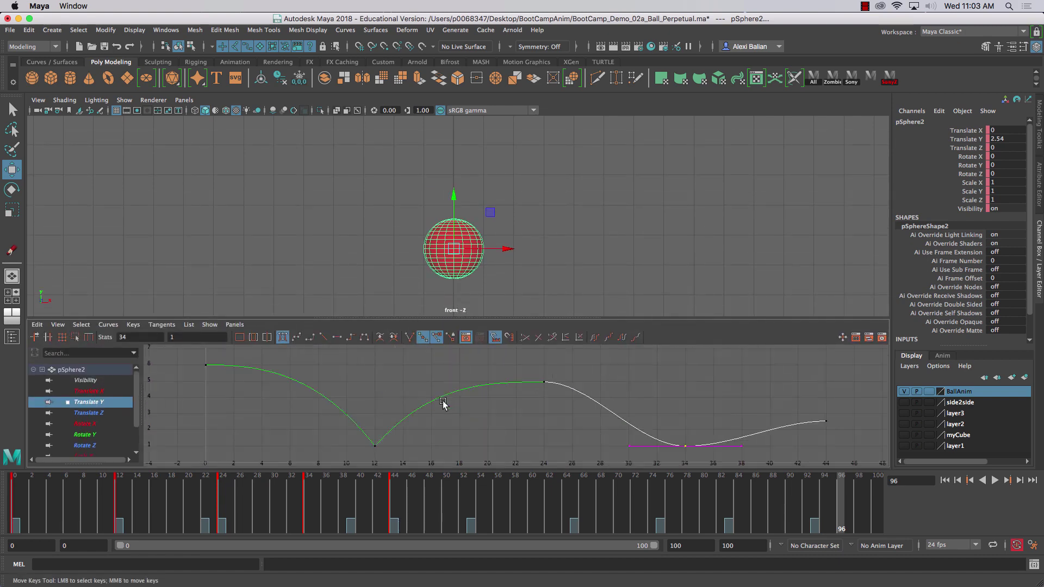
scroll(443, 402, "up", 3)
scroll(443, 403, "down", 1)
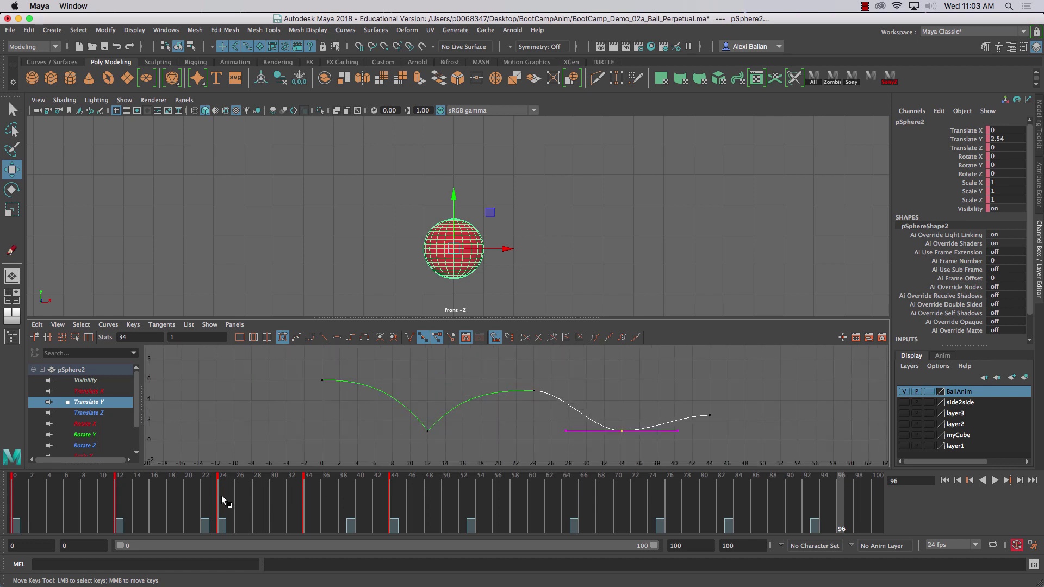
key("alt+v")
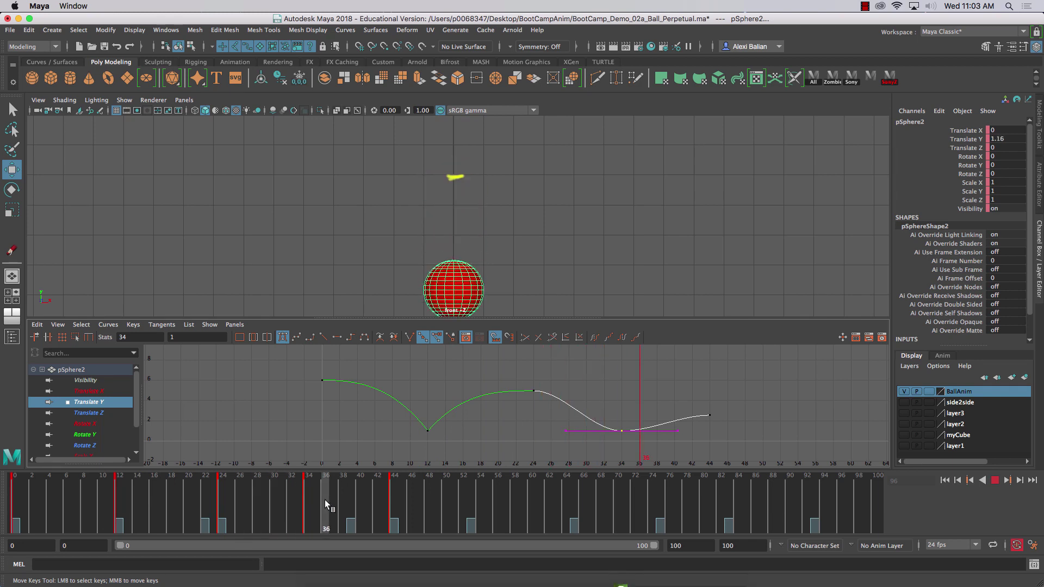
left_click(386, 497)
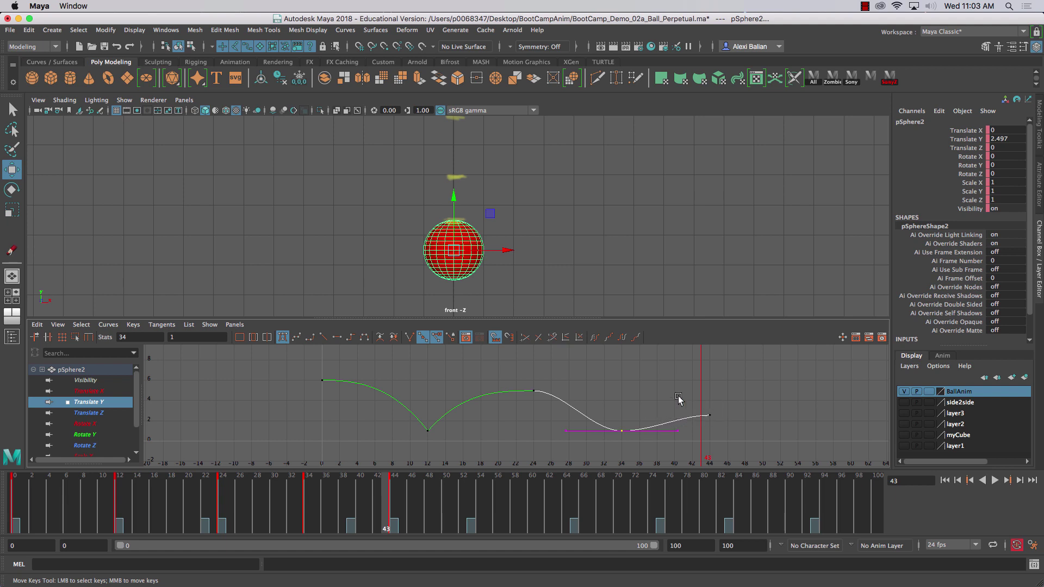
In the Graph Editor, raise the Translate Y key at frame 44 to 3.504
left_click(717, 417)
left_click(403, 503)
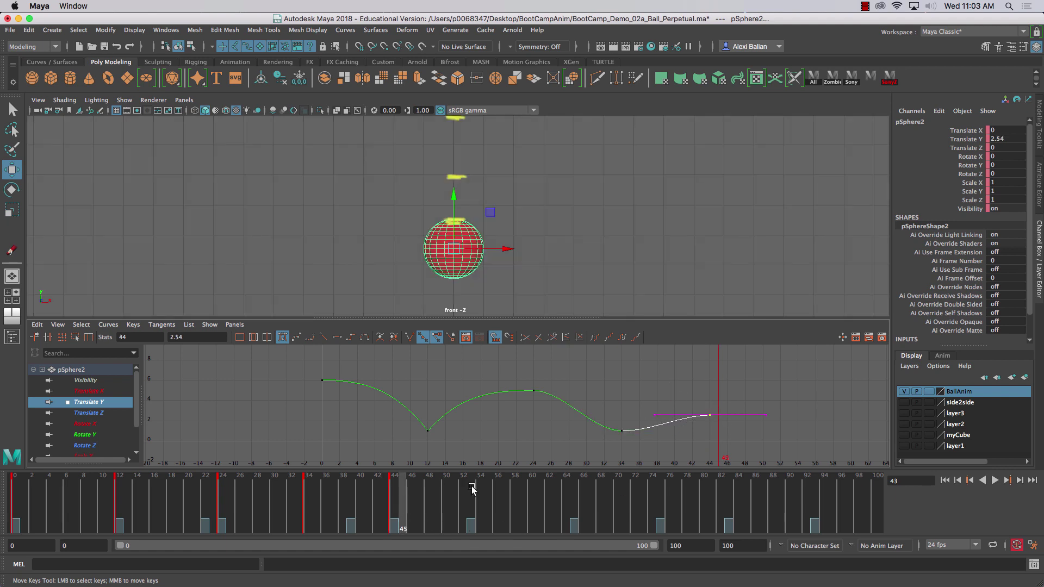
left_click(393, 501)
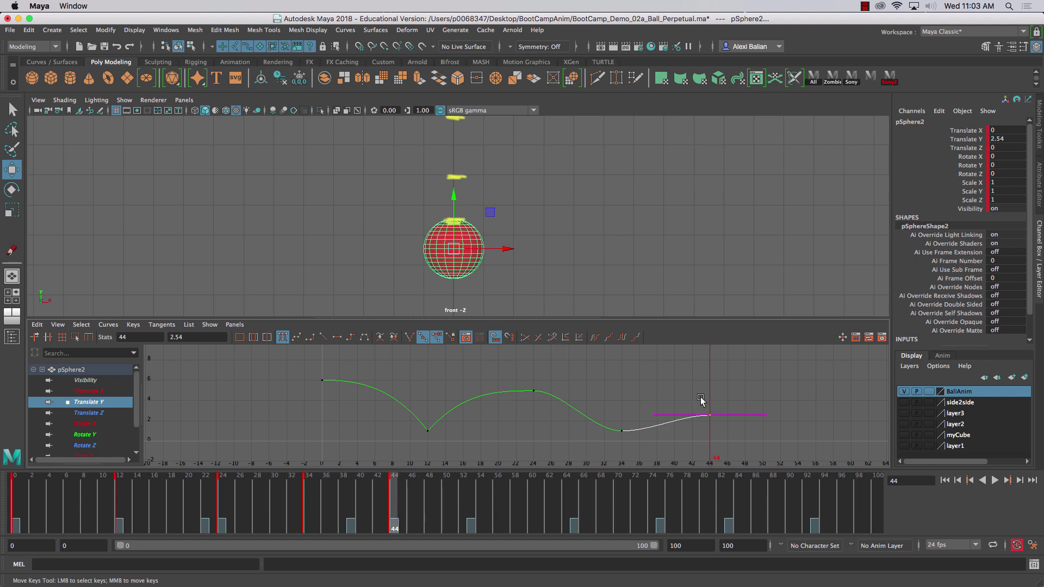
middle_click_drag(708, 404, 712, 384)
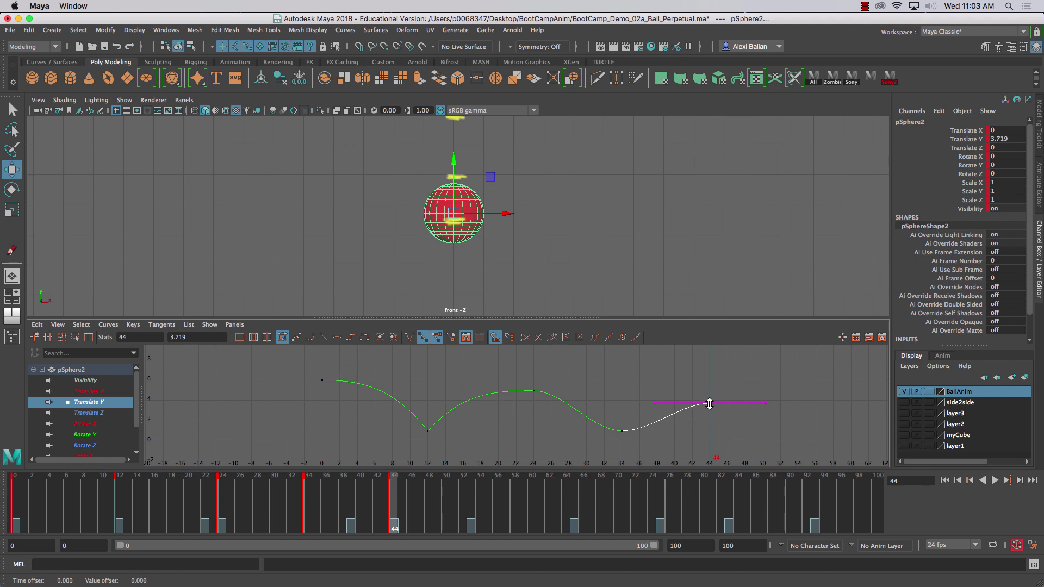
middle_click_drag(710, 403, 711, 407)
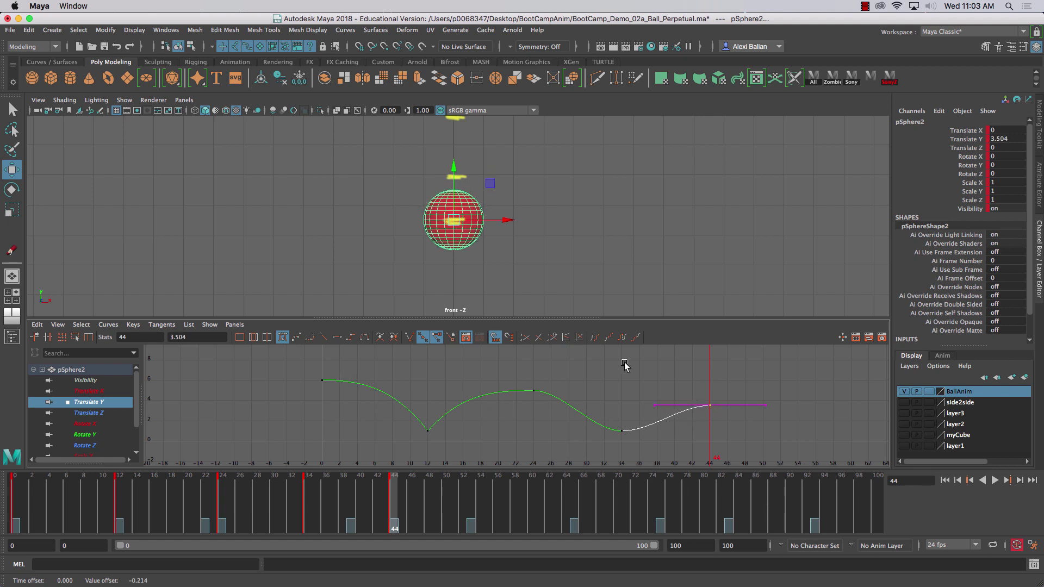
Break the tangents of the Translate Y key at frame 34 and angle both handles upward into a sharp V-shaped bounce
left_click_drag(601, 412, 641, 463)
left_click(409, 337)
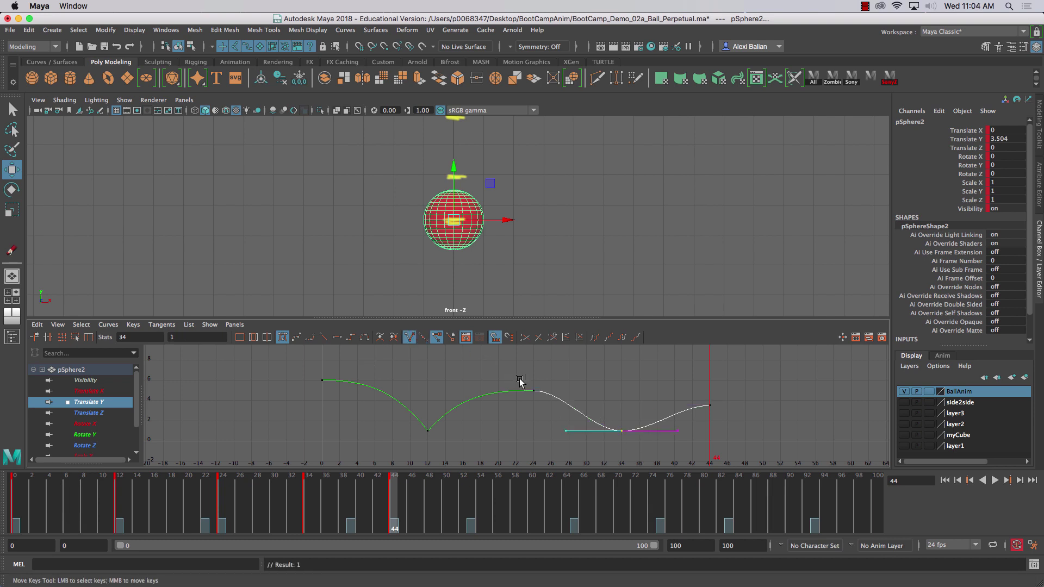
mouse_move(588, 395)
left_mouse_down()
mouse_move(550, 447)
mouse_move(572, 401)
left_mouse_up()
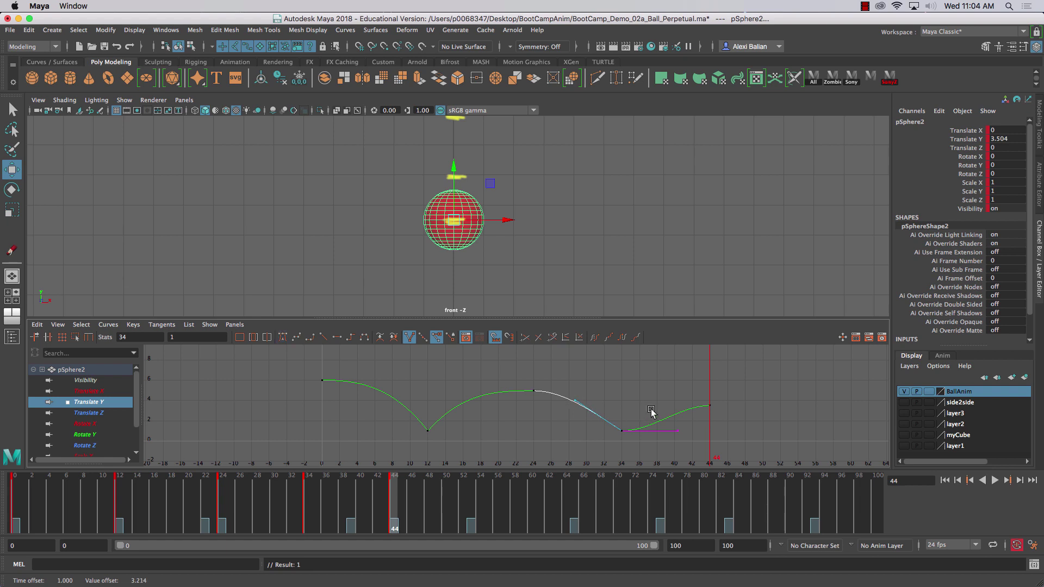
mouse_move(656, 415)
left_mouse_down()
mouse_move(681, 443)
mouse_move(676, 412)
left_mouse_up()
Enlarge the viewport slightly and play the bounce animation from frame 0
left_click_drag(440, 318, 440, 344)
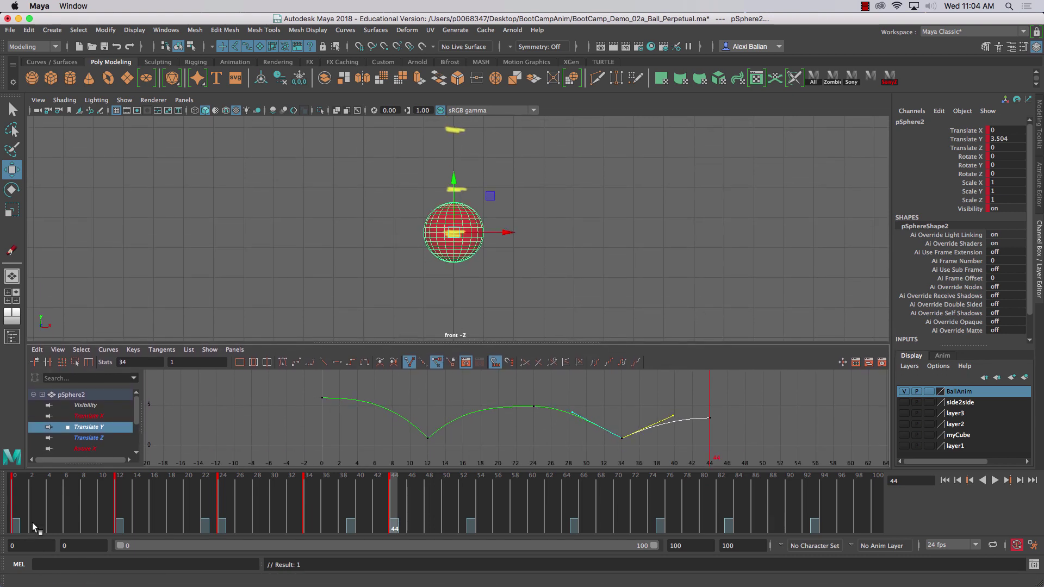
left_click(3, 500)
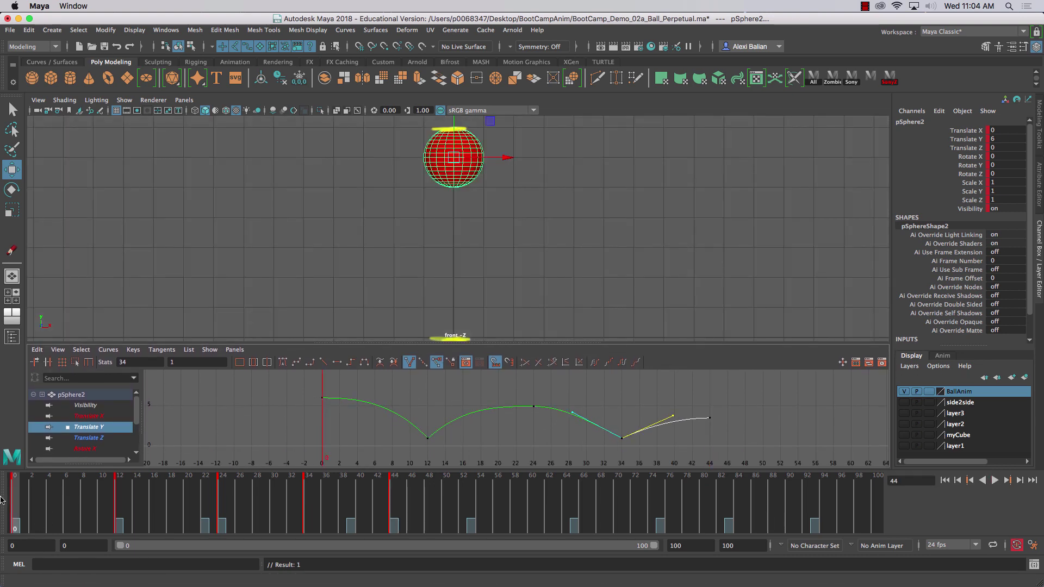
left_click(996, 480)
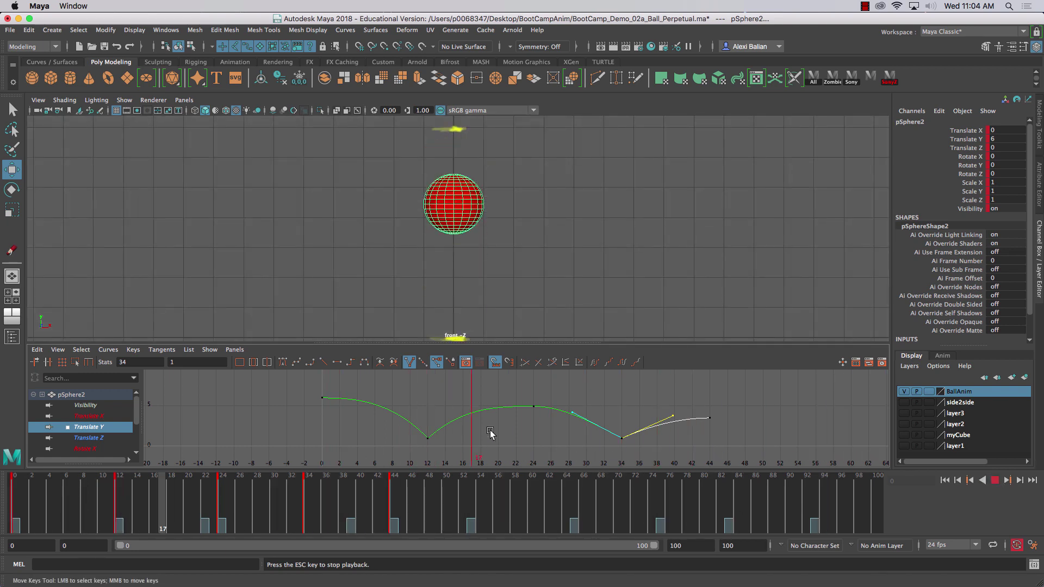
left_click(995, 481)
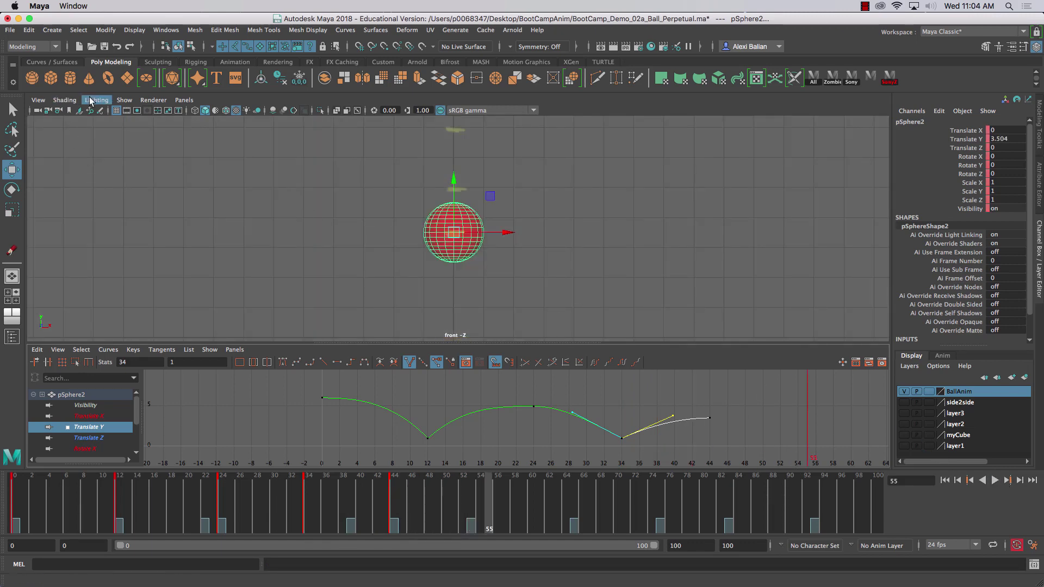
Hide the Grease Pencil marks in the front view and check the ball at frames 44 and 34
left_click(124, 102)
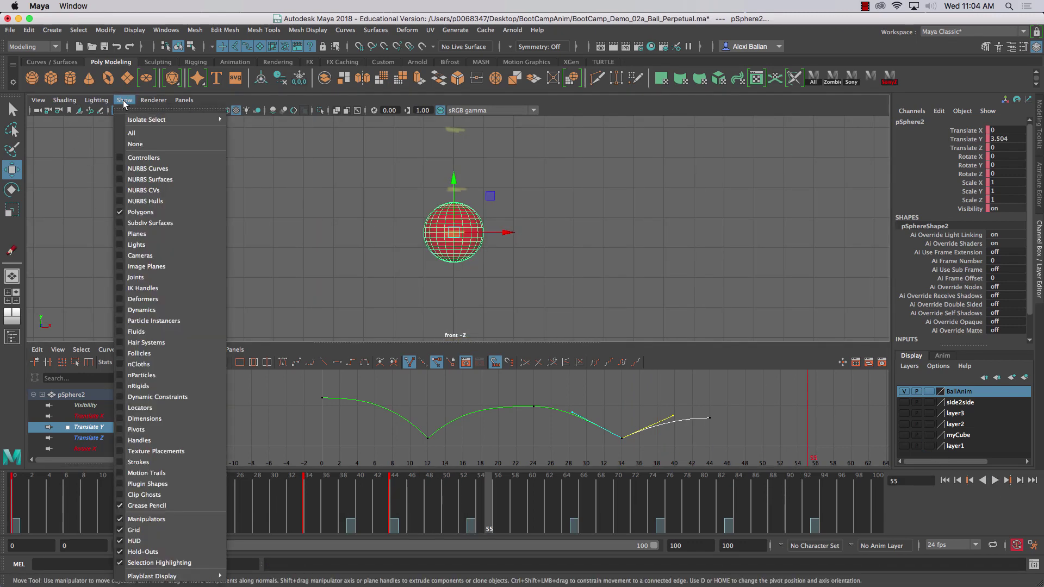
left_click(124, 506)
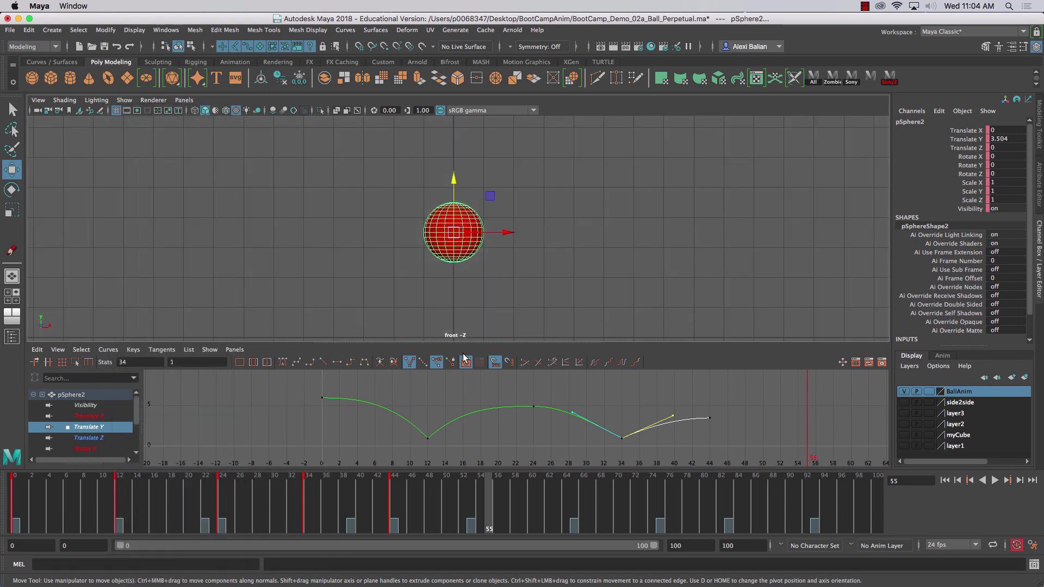
left_click(394, 492)
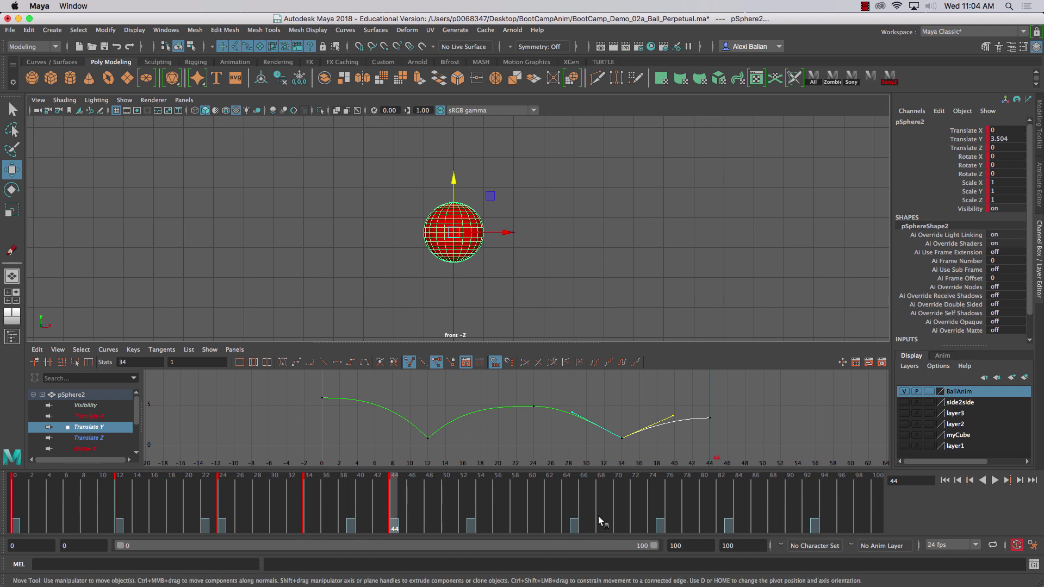
left_click(312, 494)
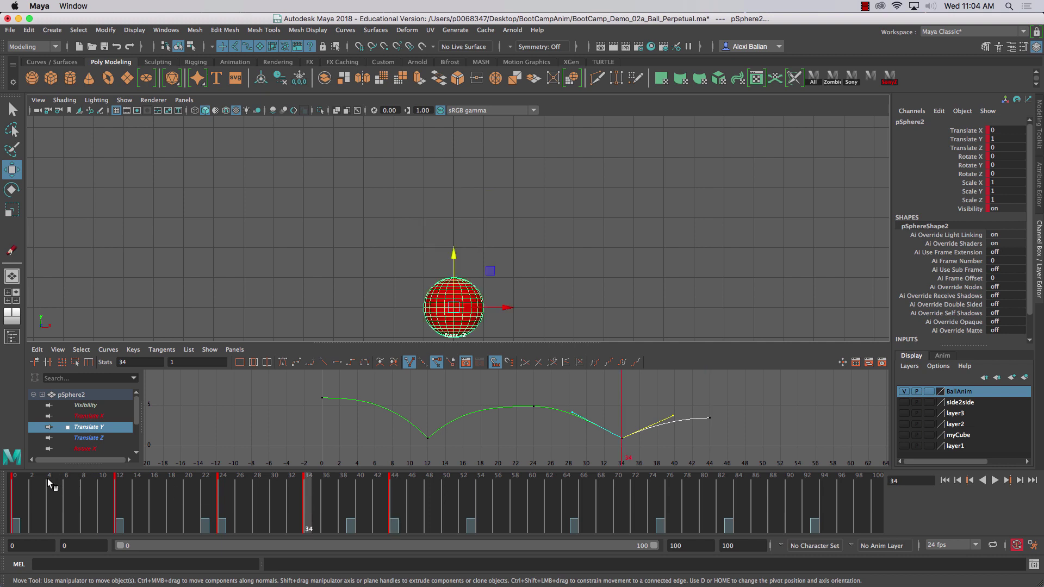
Key the ball at frames 52 and 60, holding its height from frame 44
left_click_drag(48, 479, 392, 501)
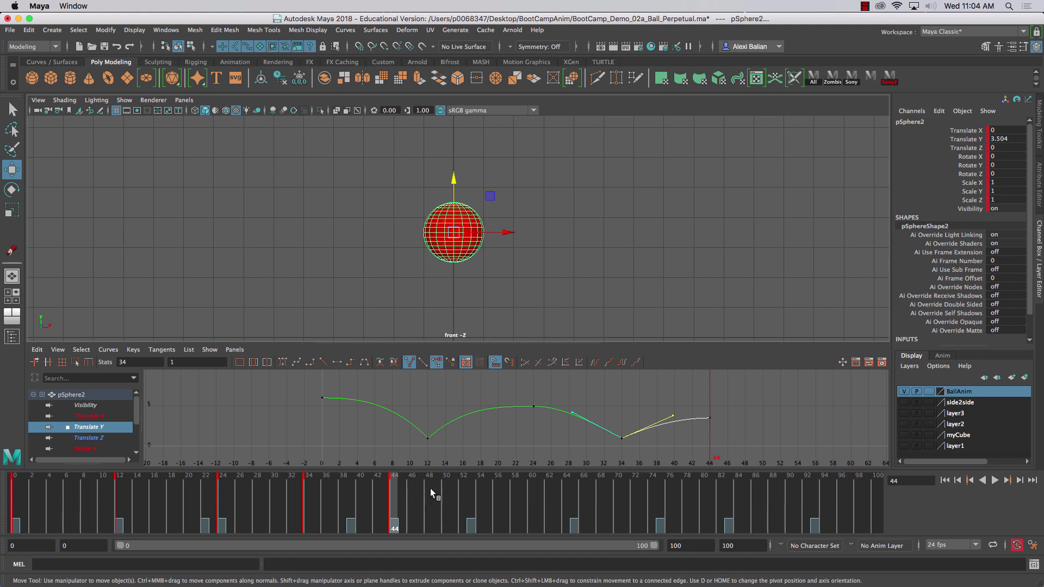
left_click(460, 488)
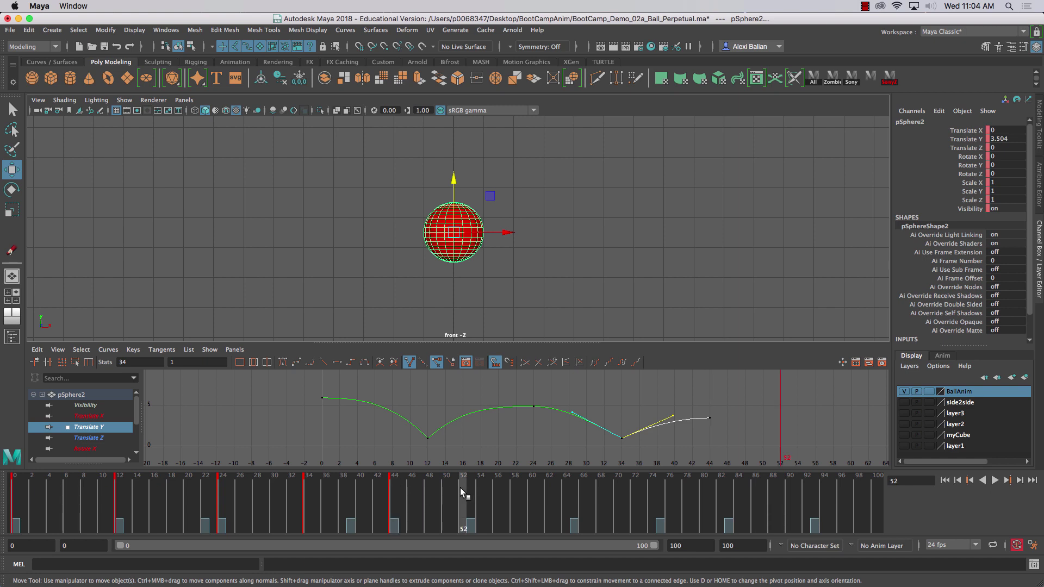
key("s")
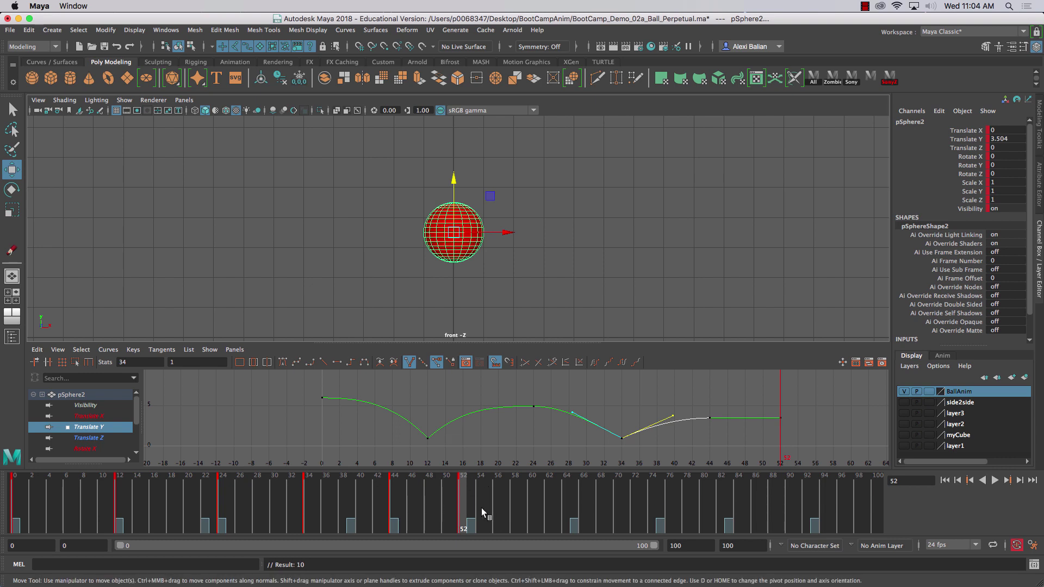
left_click(532, 487)
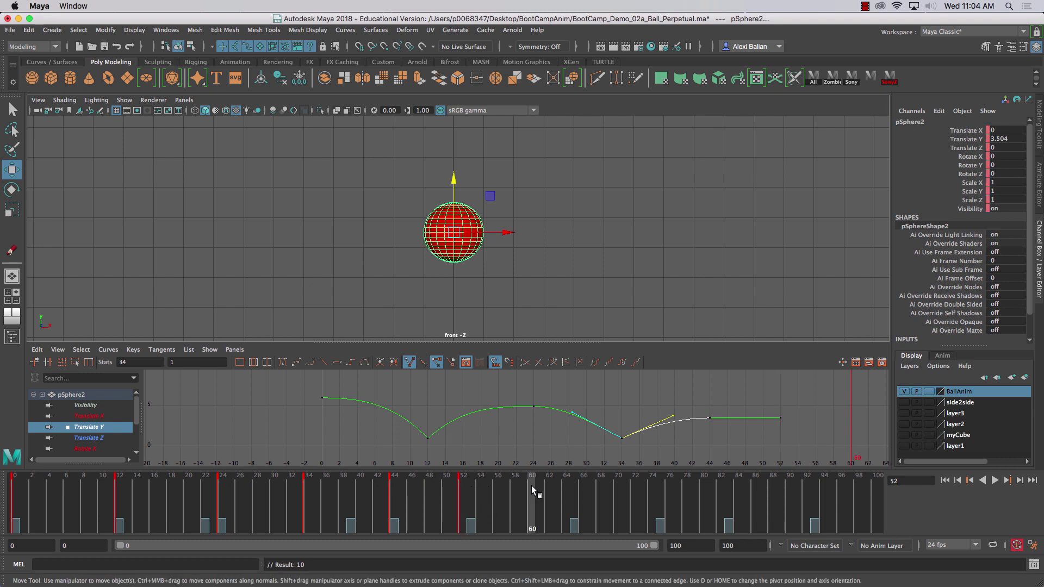
key("s")
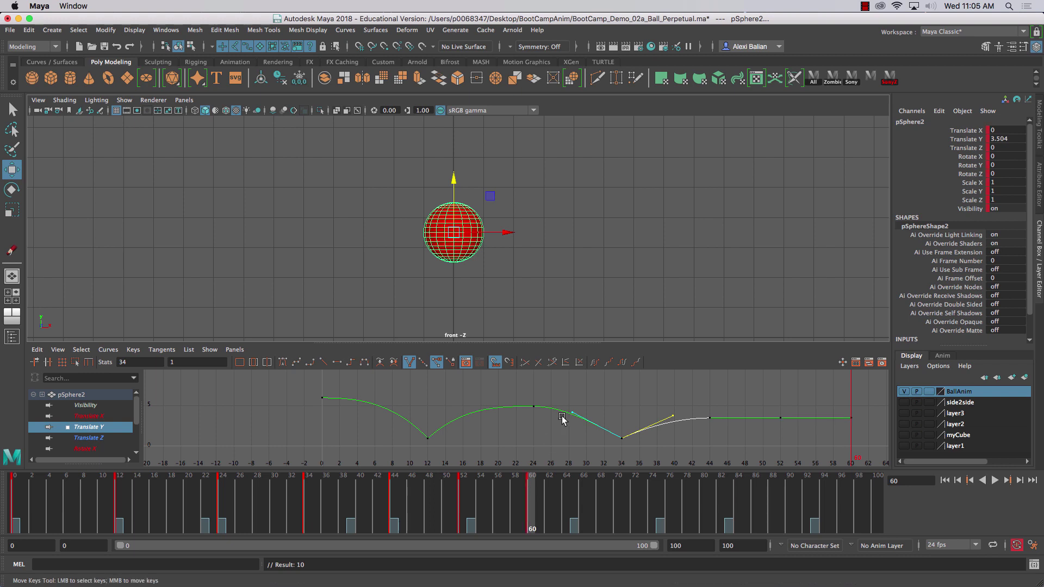
Select the Translate Y key at frame 52 in the Graph Editor and set its value to 1
middle_click_drag(636, 409, 492, 400, "alt")
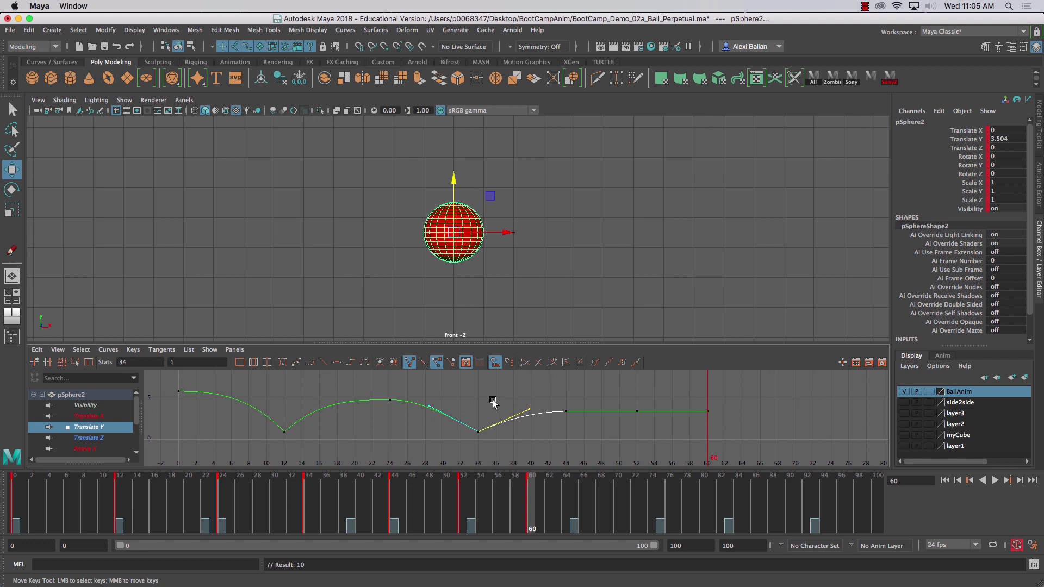
left_click(457, 491)
left_click_drag(612, 394, 658, 435)
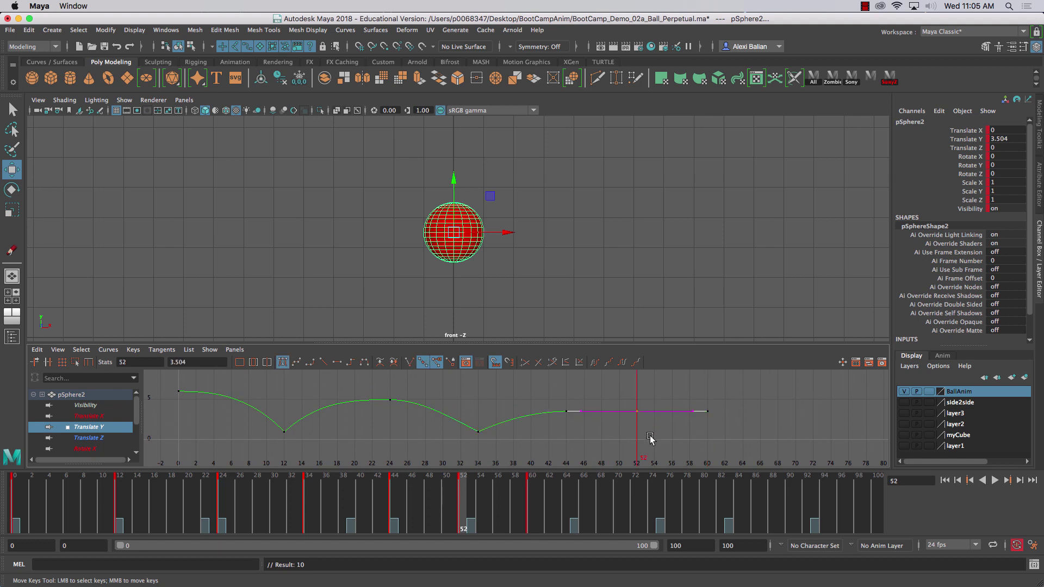
double_click(1009, 138)
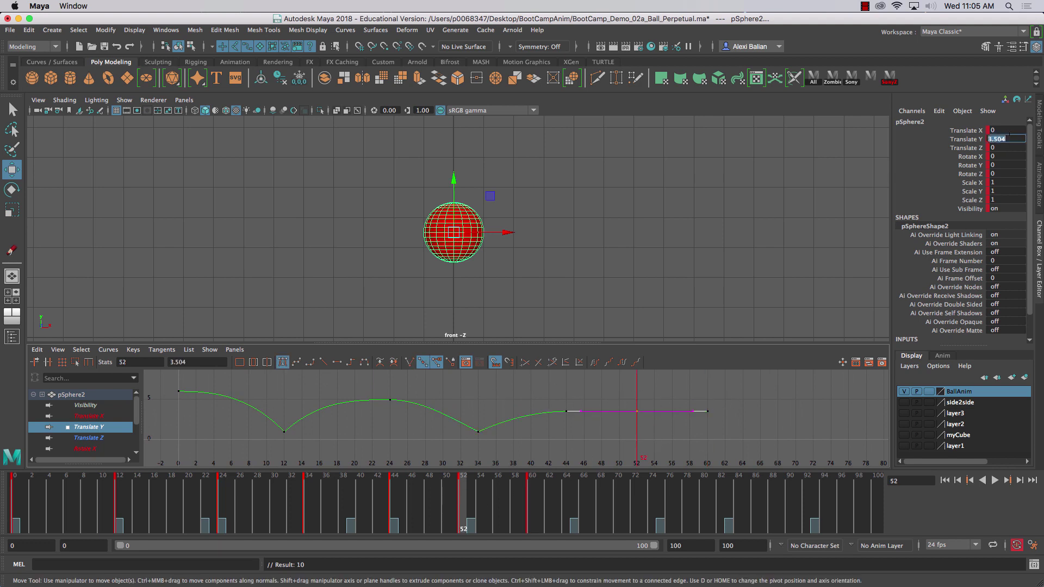
key("Return")
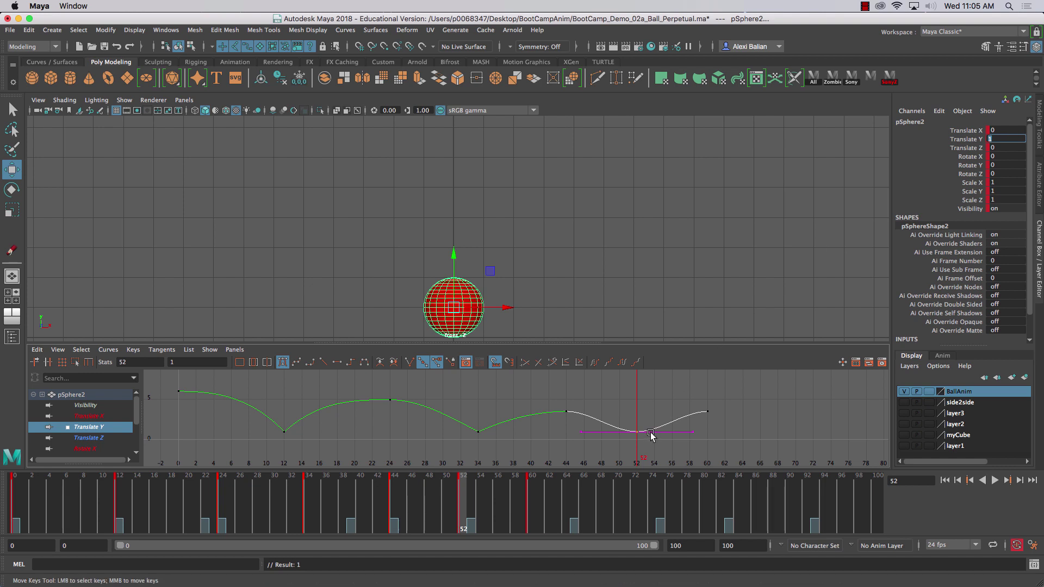
Break the tangents of the Translate Y key at frame 52 and angle both handles upward into a sharp bounce
left_click_drag(610, 398, 672, 449)
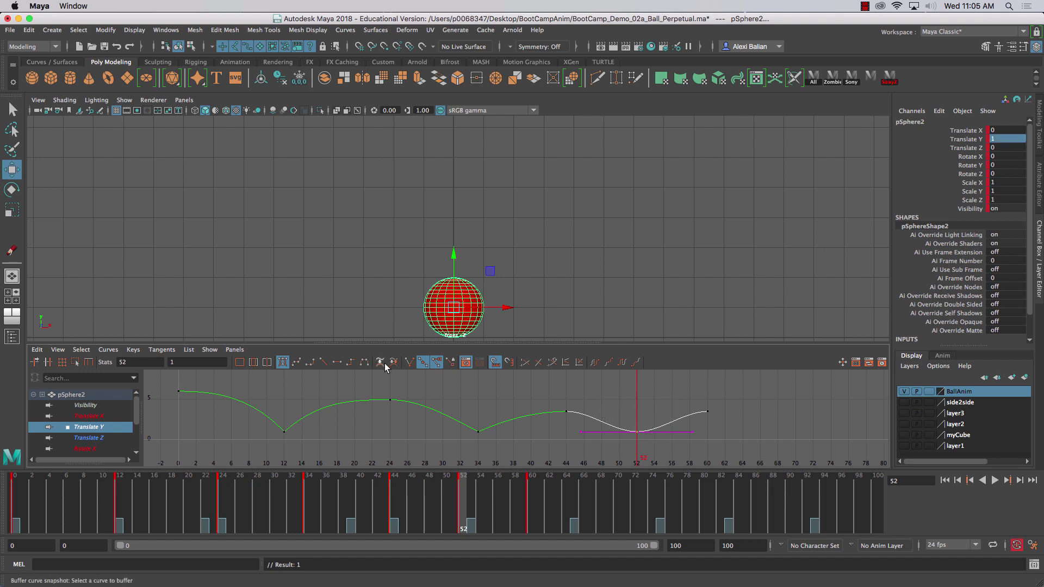
left_click(410, 363)
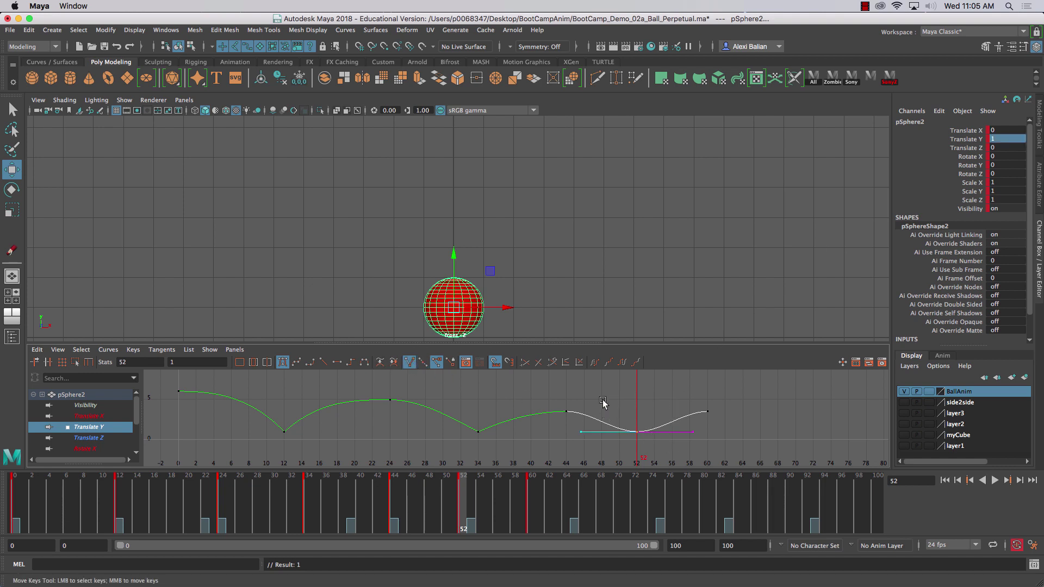
middle_click_drag(584, 439, 591, 424)
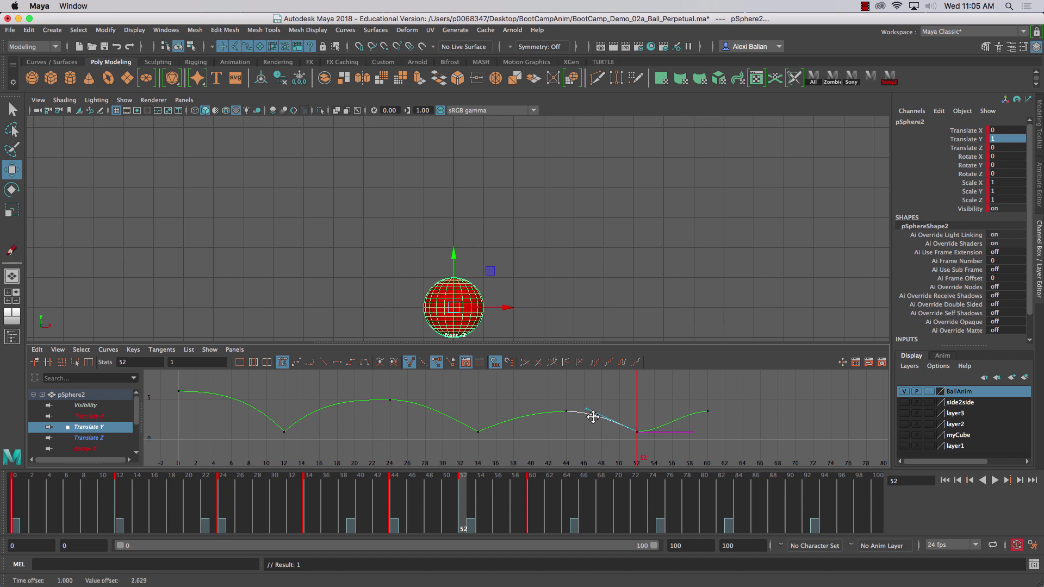
left_click_drag(676, 450, 676, 449)
middle_click_drag(675, 449, 675, 423)
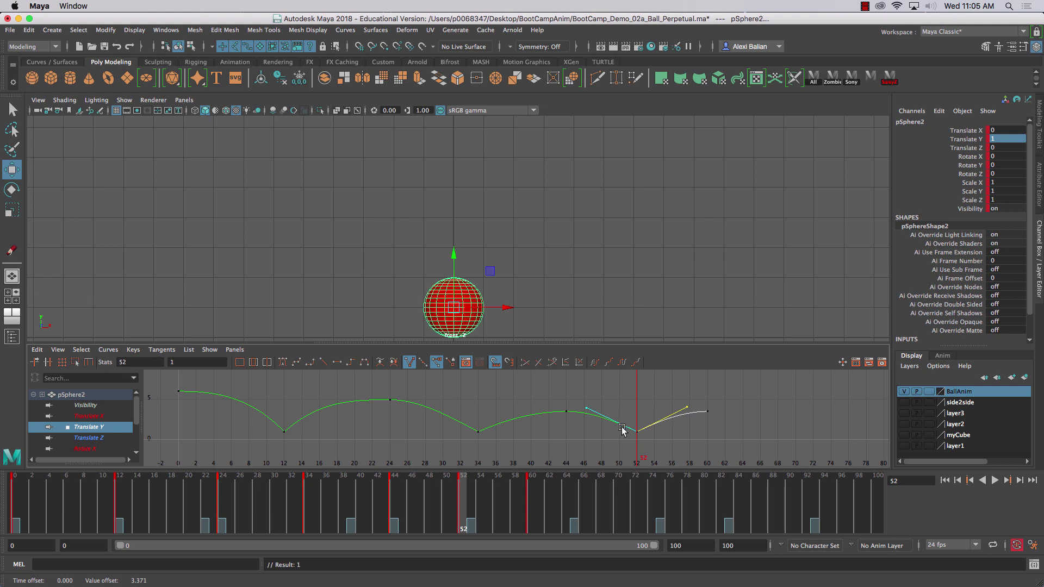
Play the bounce animation from frame 0 to check the contact at frame 52
left_click(380, 495)
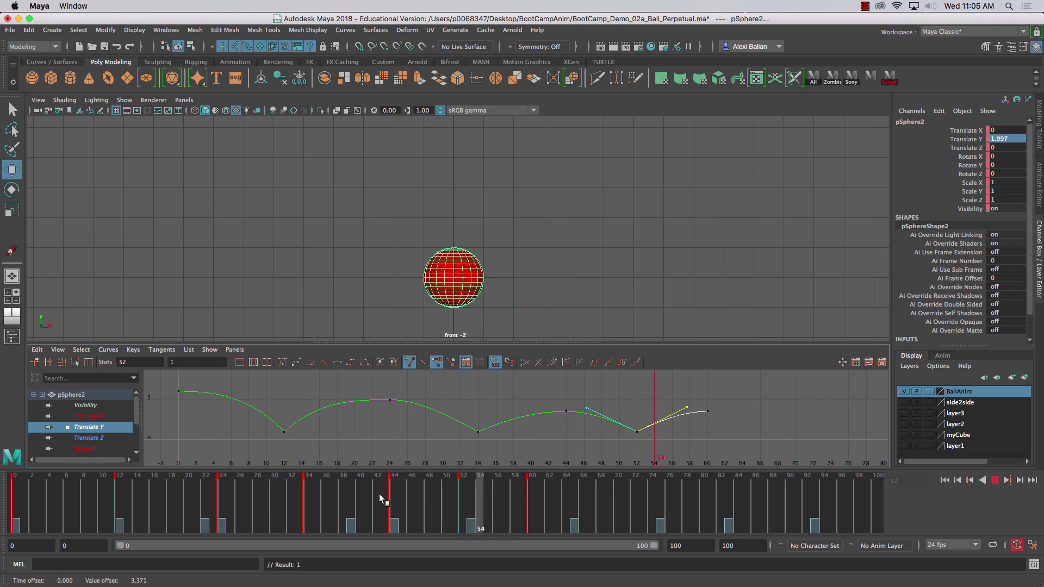
left_click(945, 480)
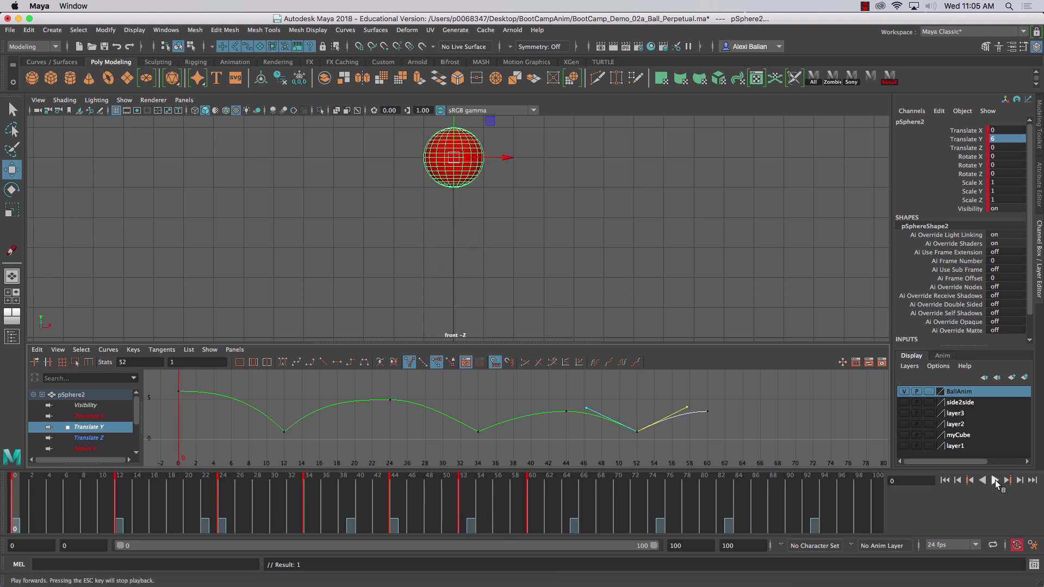
left_click(995, 480)
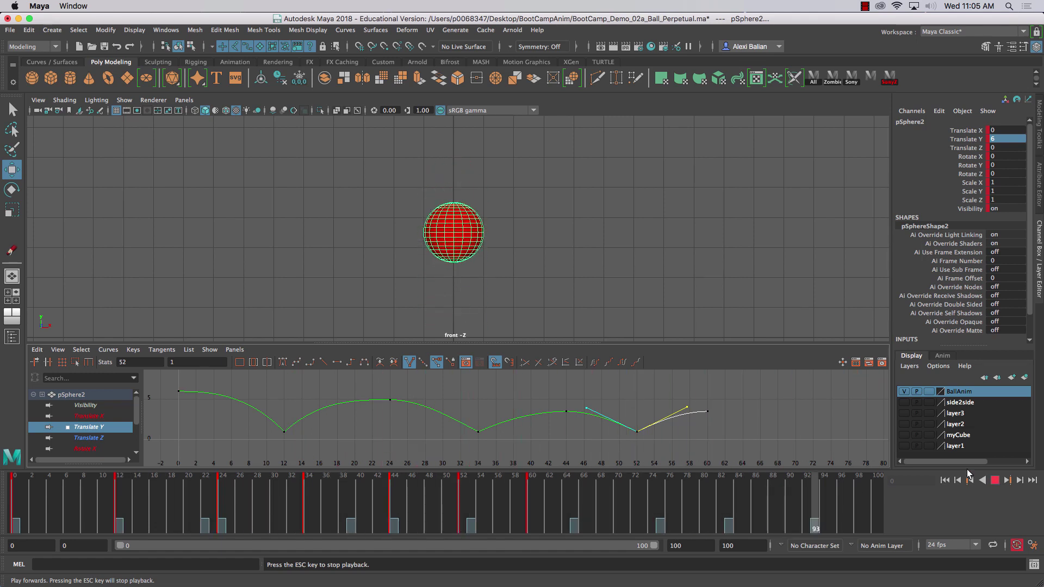
left_click(993, 481)
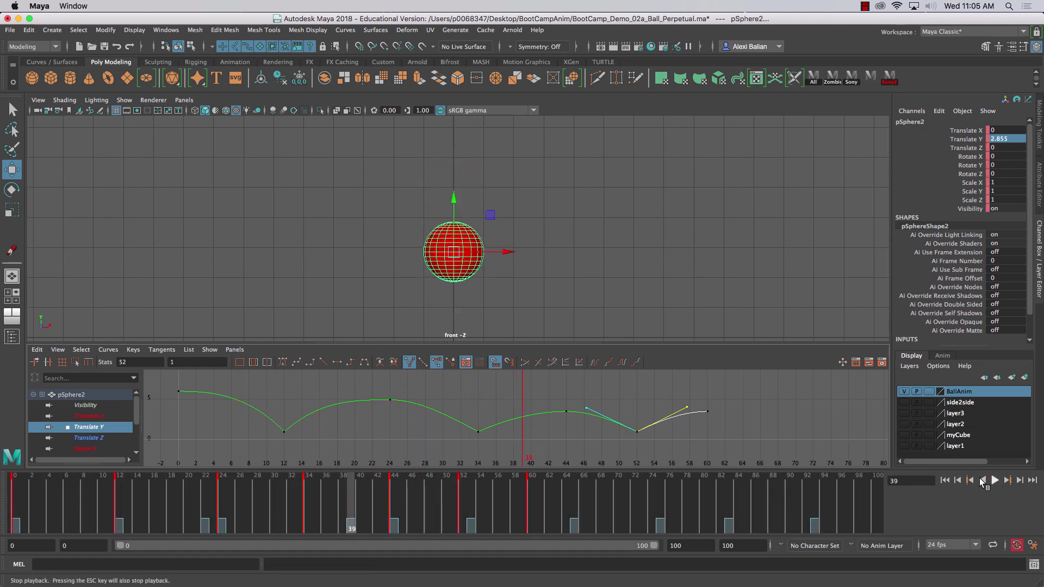
Lower the ball's Translate Y key at frame 60 to 2.862
left_click(528, 492)
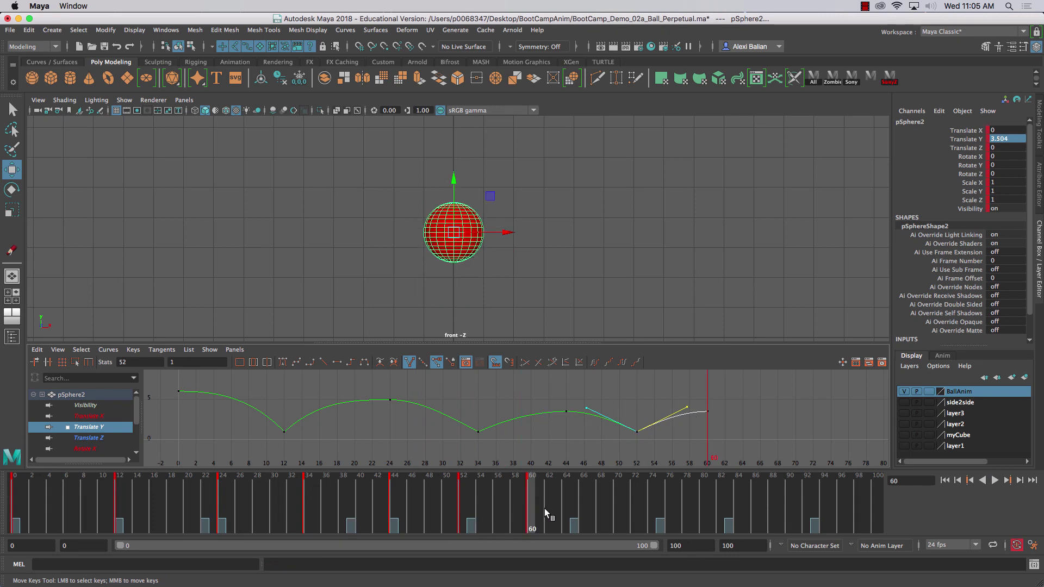
left_click_drag(672, 388, 740, 433)
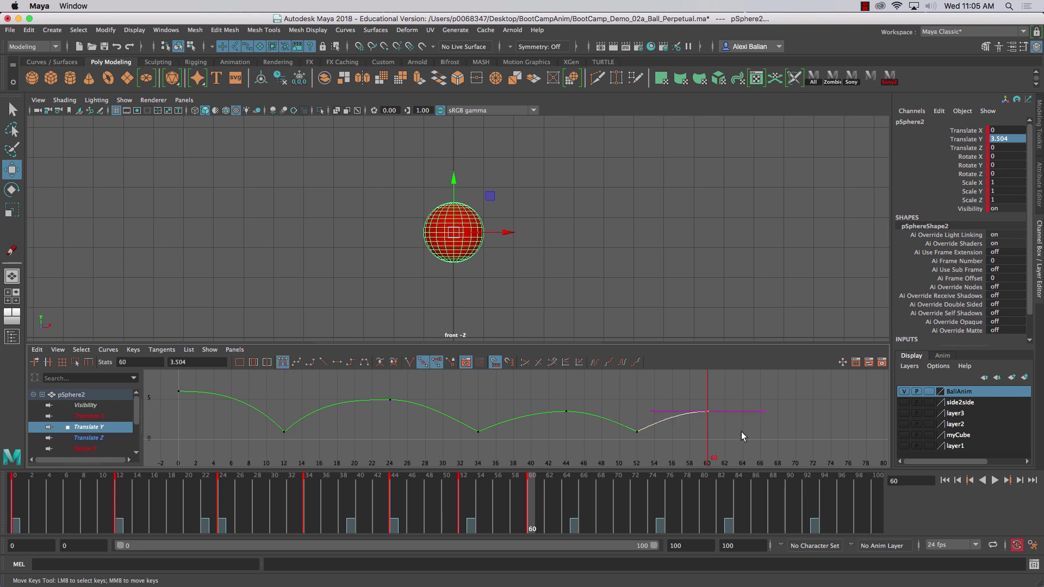
left_click_drag(452, 176, 453, 193)
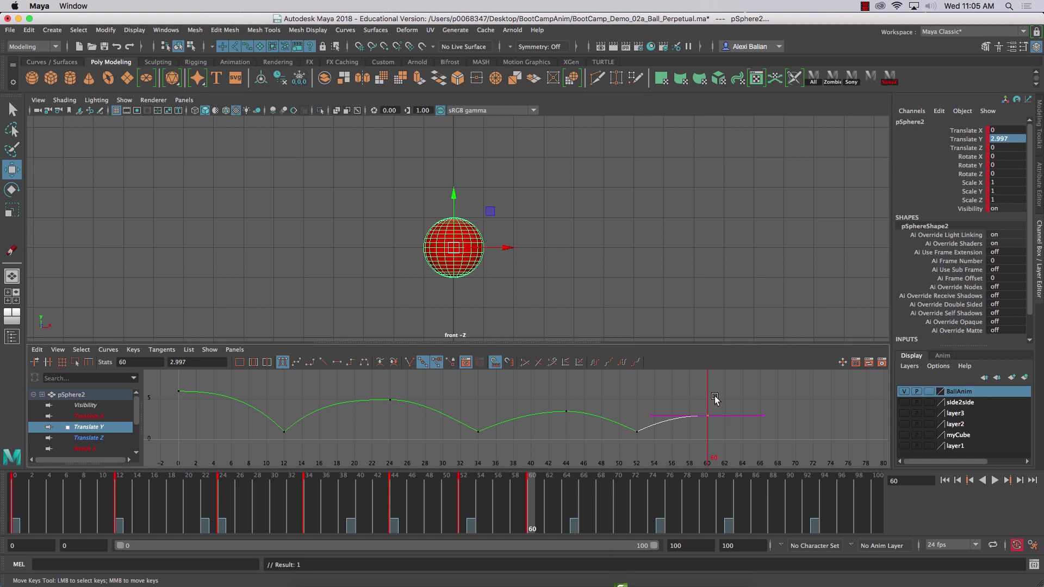
middle_click_drag(710, 383, 711, 392)
Play the animation from frame 0 again to review the lowered bounce at frame 60
left_click_drag(338, 474, 4, 496)
left_click(995, 481)
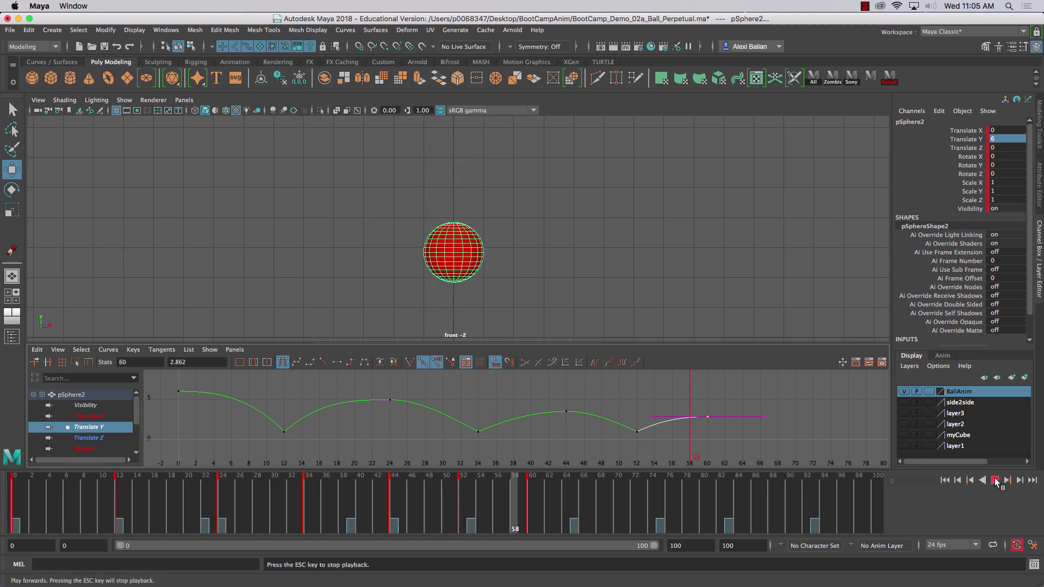
left_click(996, 481)
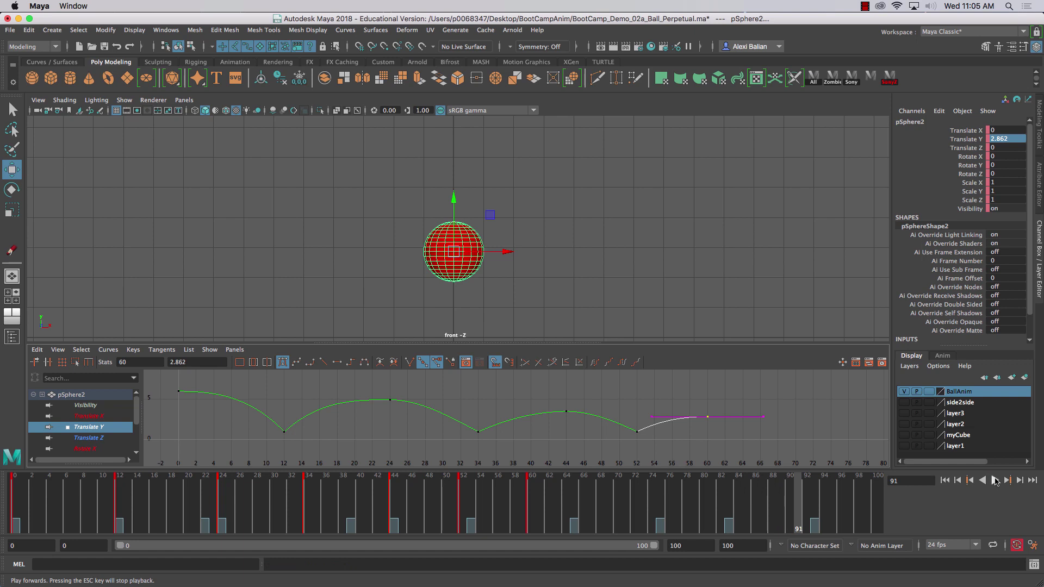
left_click(865, 6)
left_click(828, 20)
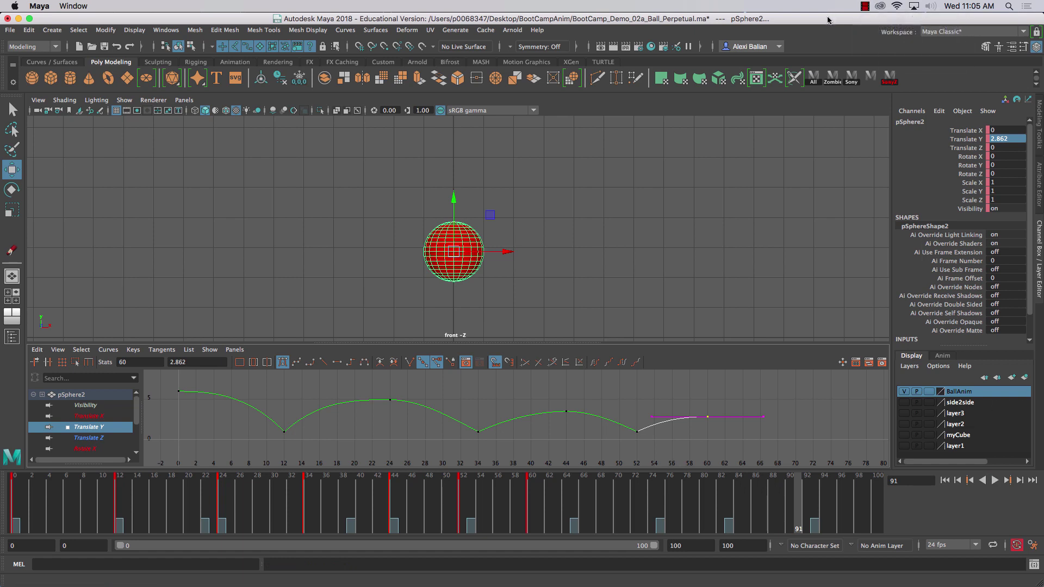
Step through the keys at frames 44, 52 and 60, and key the ball at frames 66 and 72
left_click(394, 485)
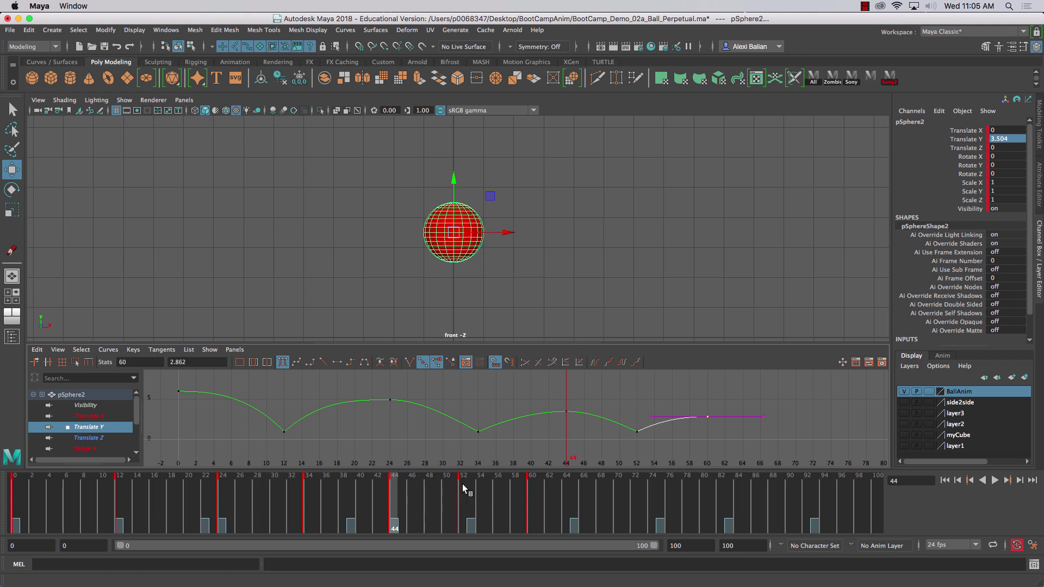
left_click(462, 484)
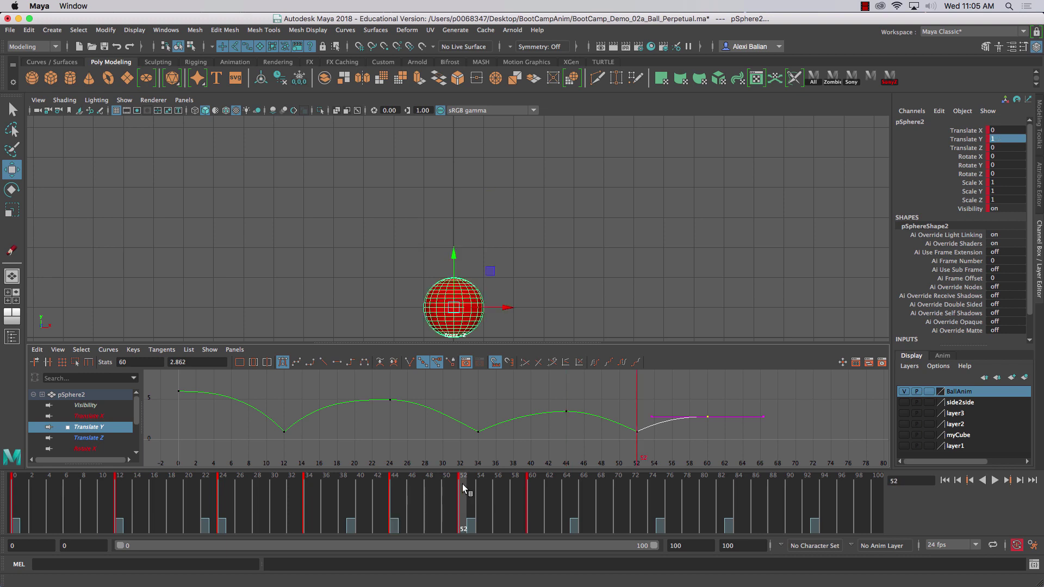
left_click(532, 486)
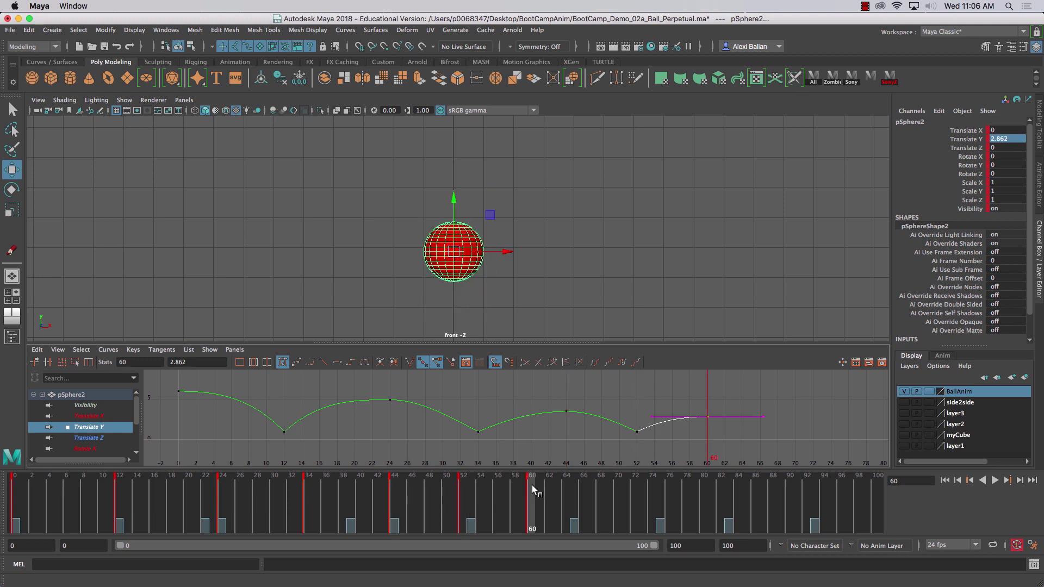
left_click(582, 489)
key("s")
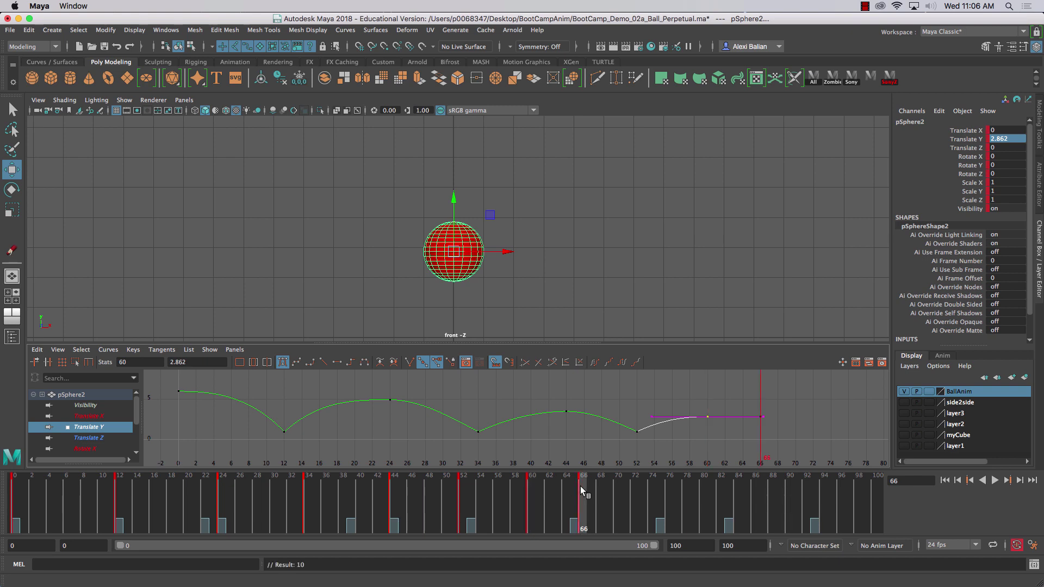
left_click(632, 487)
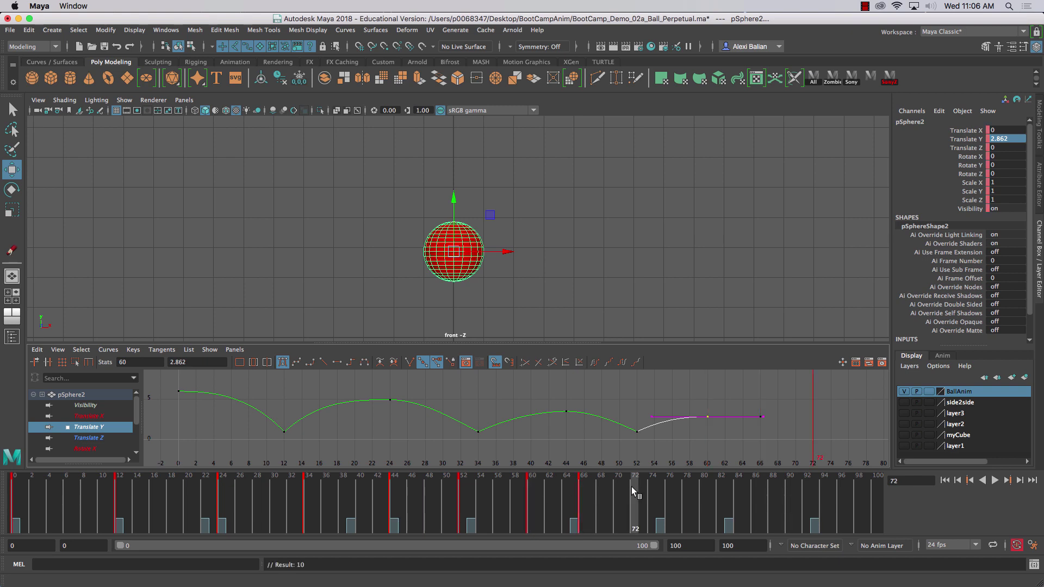
key("s")
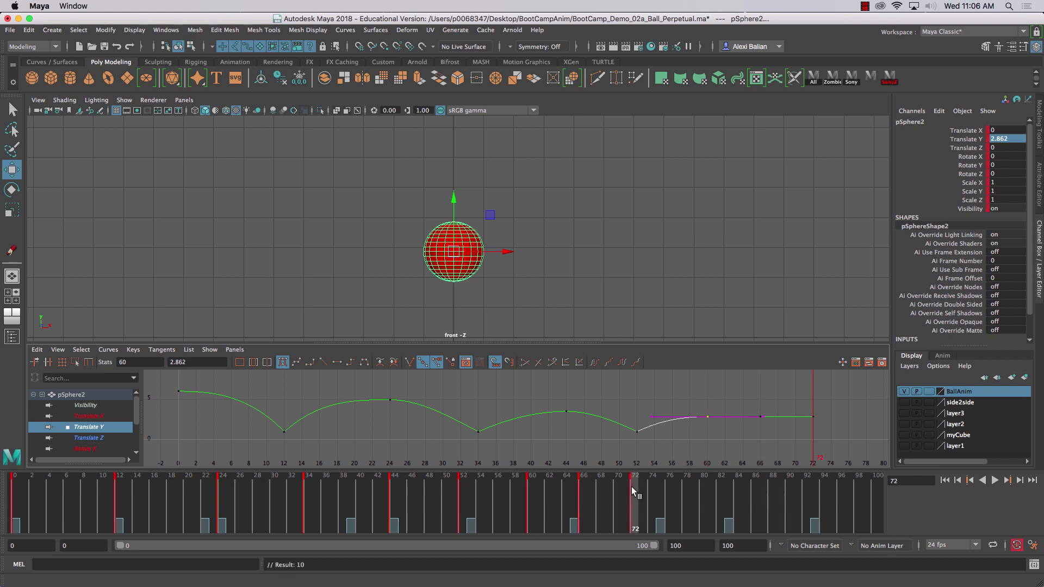
Set the ball's Translate Y to 1 at frame 72
left_click(730, 400)
left_click_drag(763, 430, 768, 435)
type("1")
key("Return")
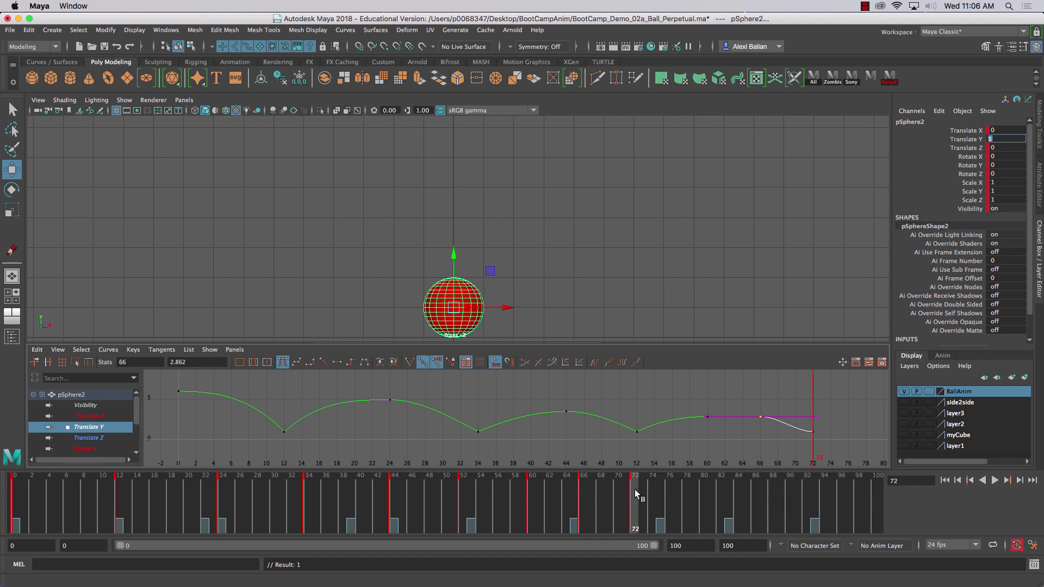
Go to frame 66, select its Translate Y key and set the value to 1 for the ground contact
left_click(584, 491)
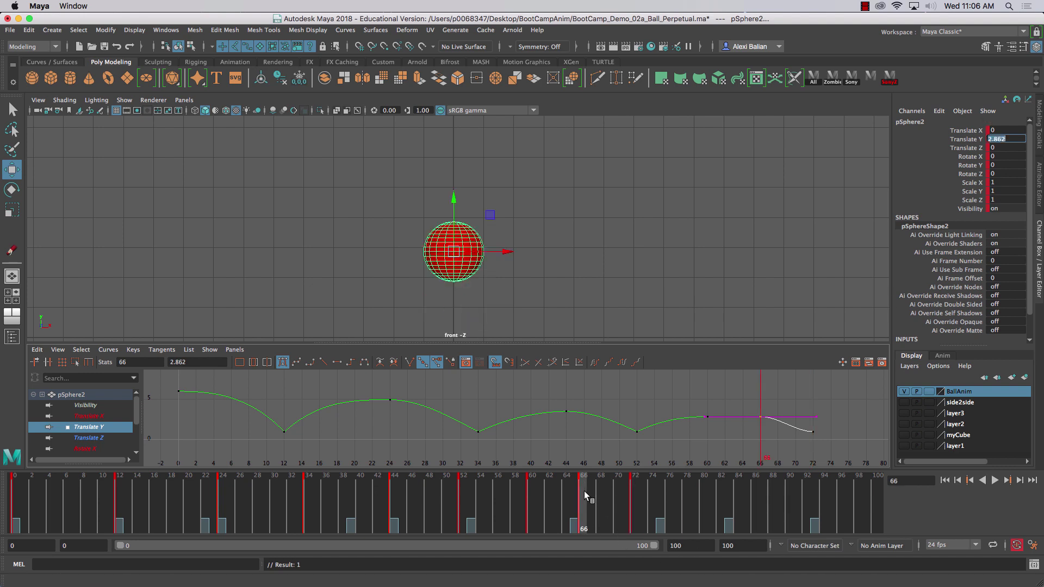
left_click_drag(744, 391, 776, 438)
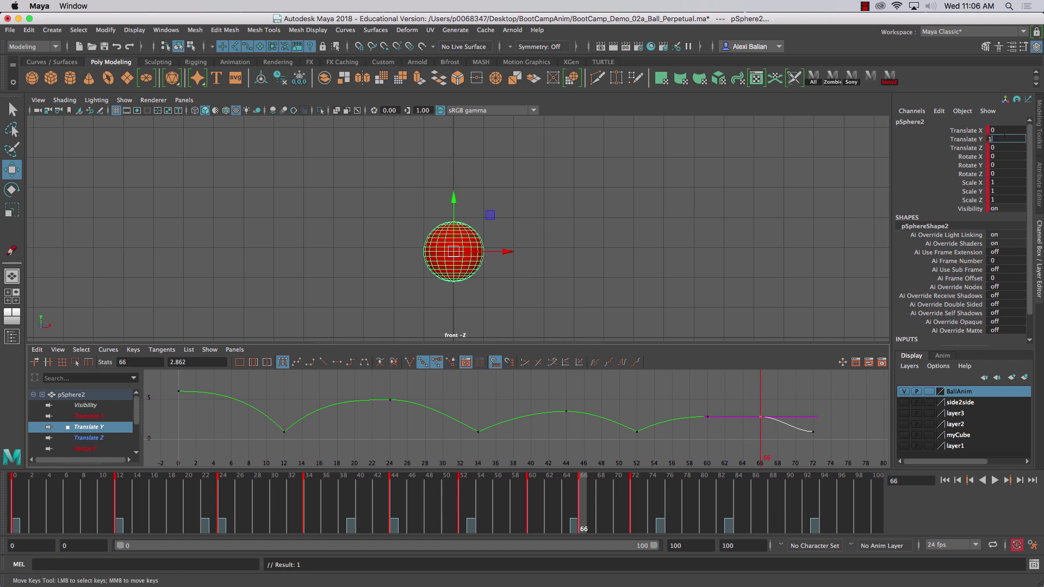
type("1")
key("Return")
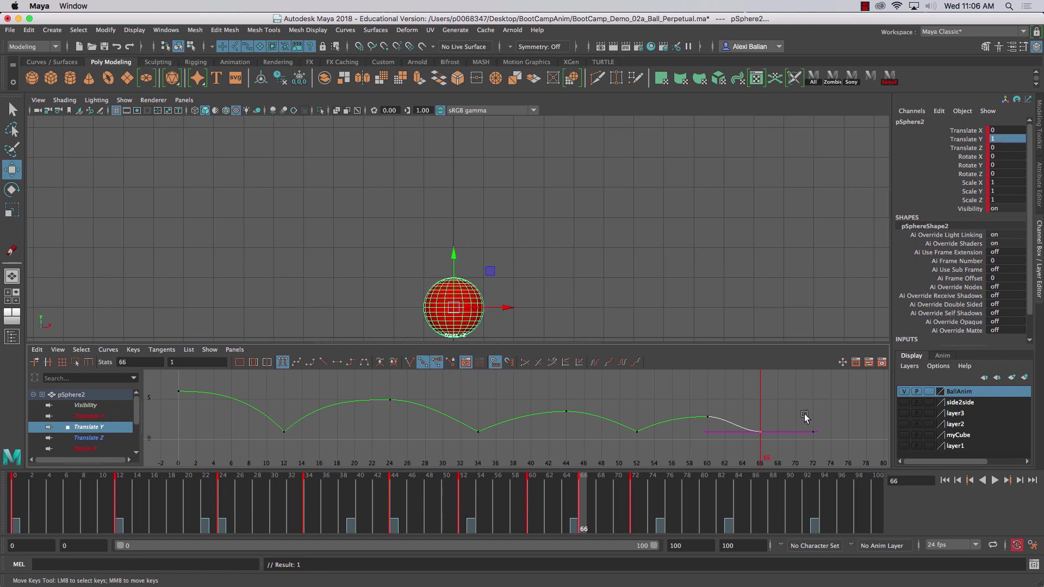
Raise the Translate Y key at frame 72 to 2.416 in the Graph Editor
left_click(634, 499)
left_click_drag(797, 413, 819, 435)
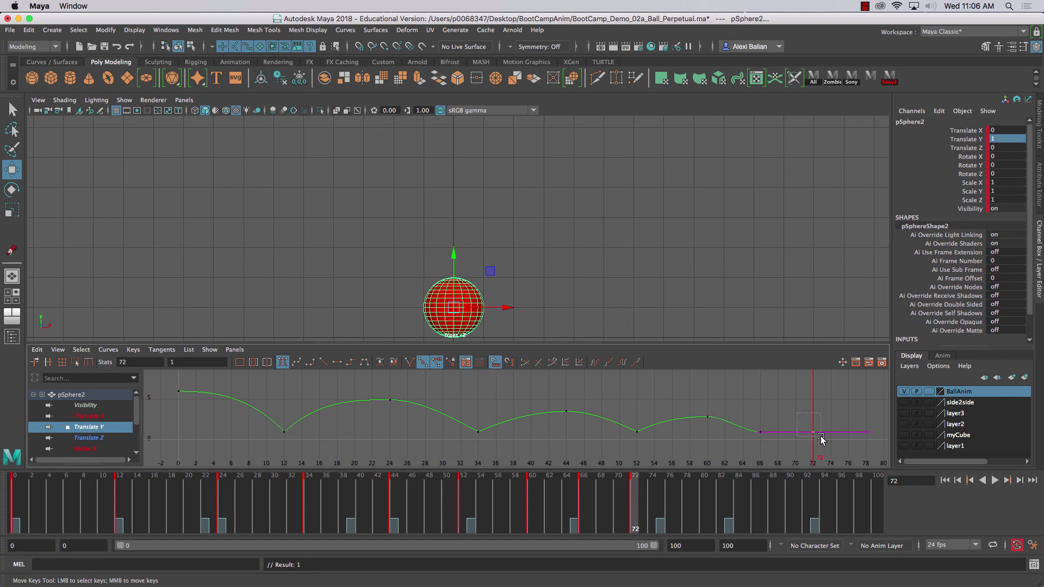
middle_click_drag(814, 423, 787, 403)
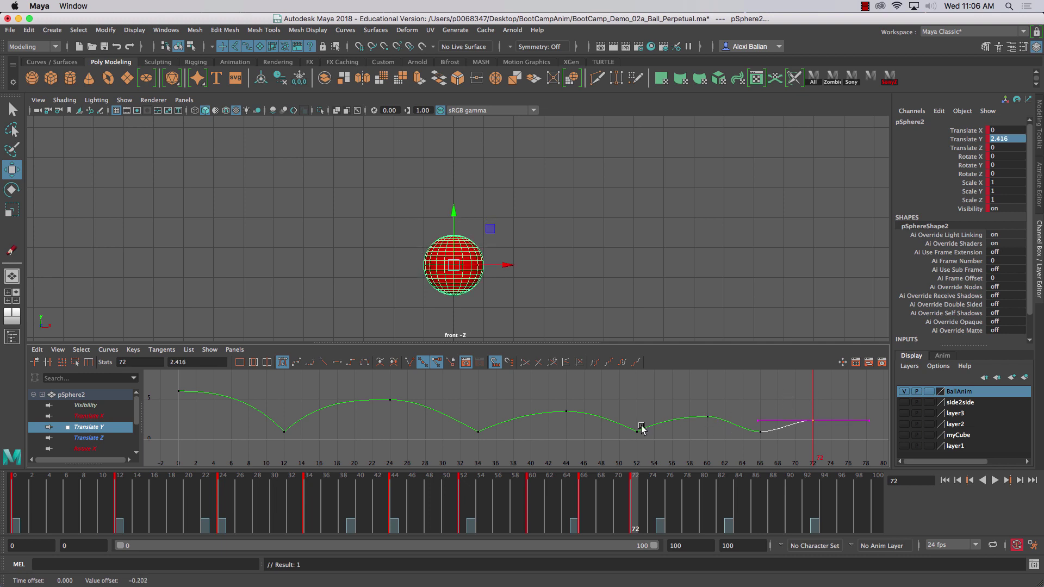
Steepen the outgoing Translate Y tangent at frame 52, then break the frame 66 key's tangents and angle both upward for a sharp contact
left_click_drag(654, 445, 654, 445)
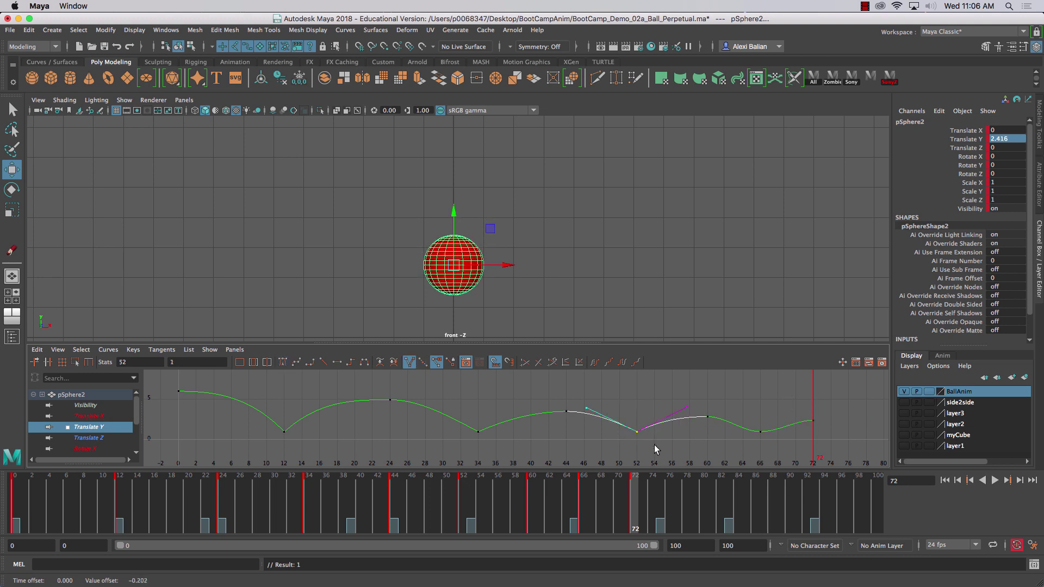
middle_click_drag(698, 406, 697, 400)
left_click_drag(786, 453, 786, 453)
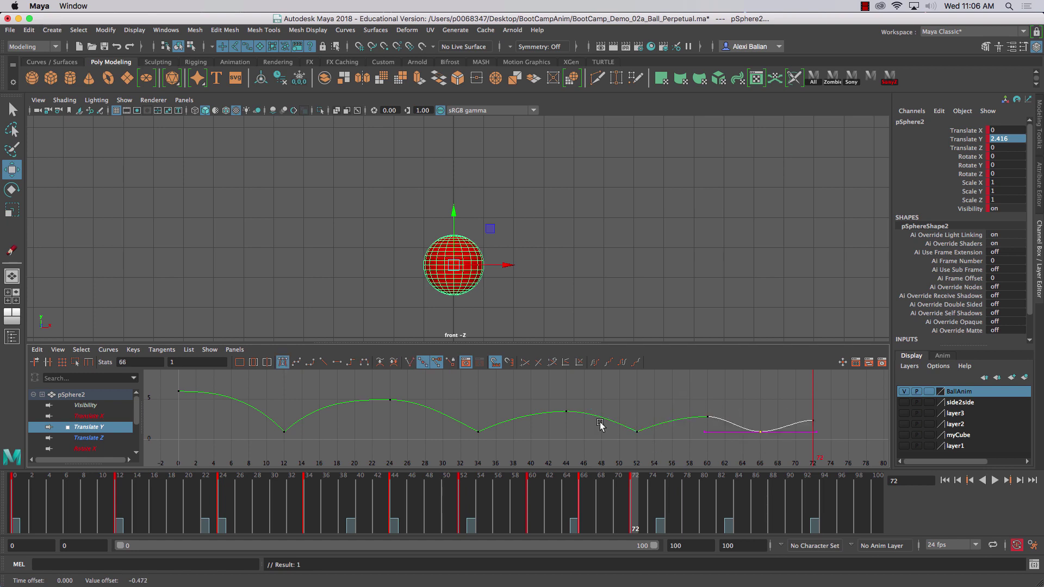
left_click(409, 362)
left_click_drag(739, 405, 718, 449)
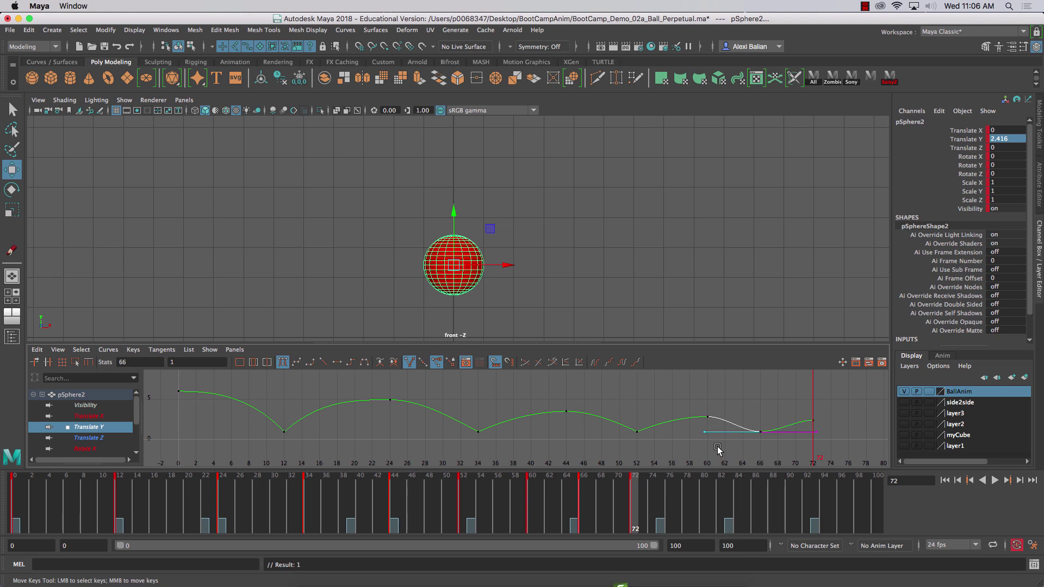
middle_click_drag(718, 447, 717, 433)
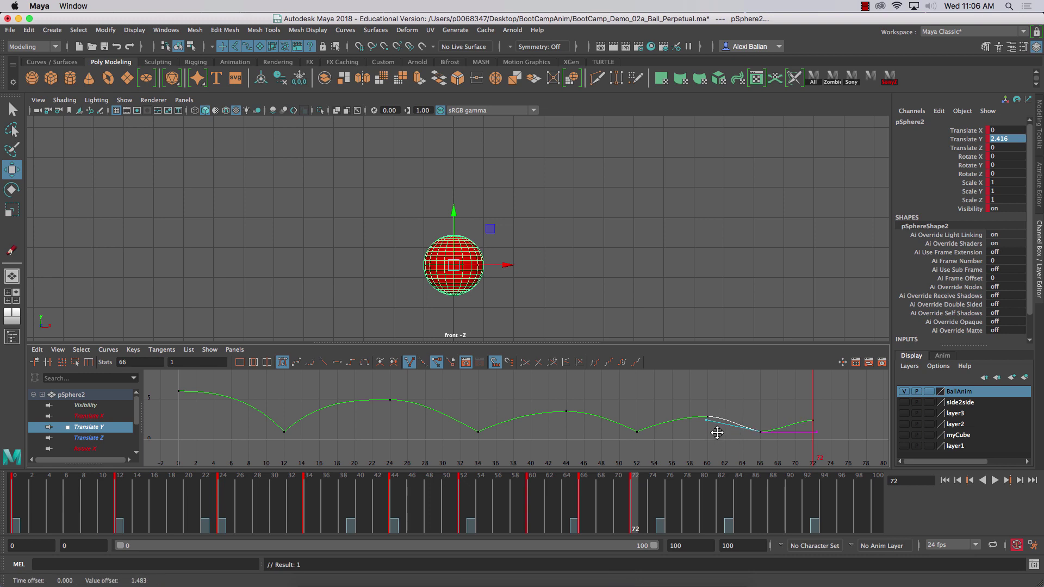
left_click(794, 434)
middle_click_drag(794, 434, 792, 423)
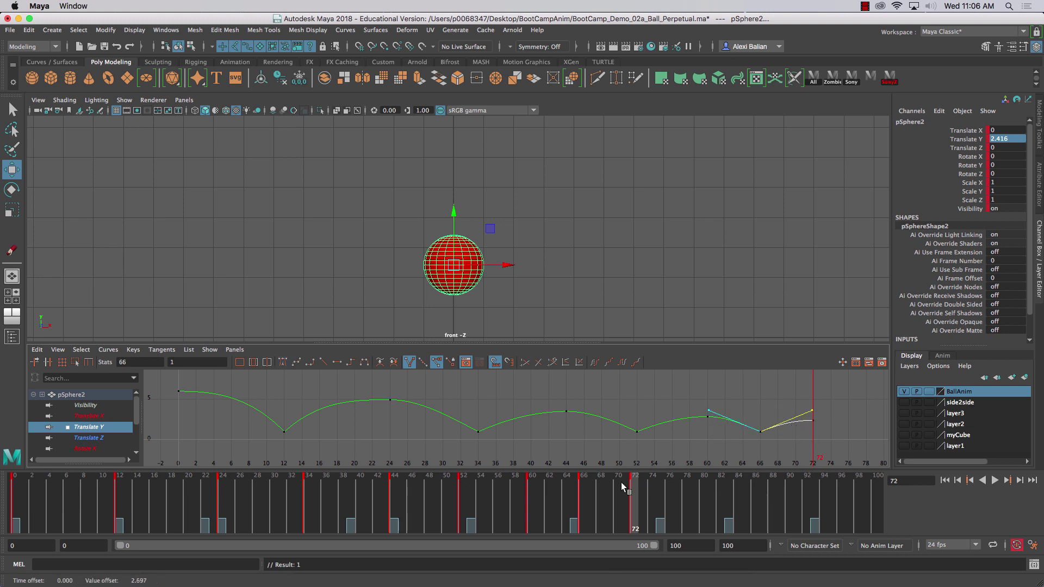
Play the bounce animation back from frame 0 to review its timing, and stop the playback
left_click_drag(621, 482, 23, 498)
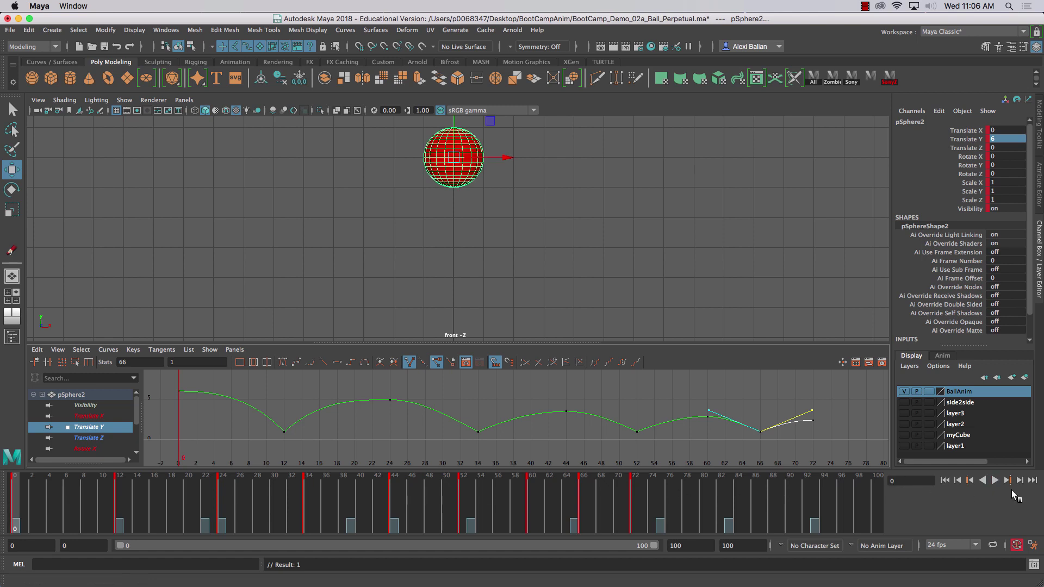
left_click(994, 482)
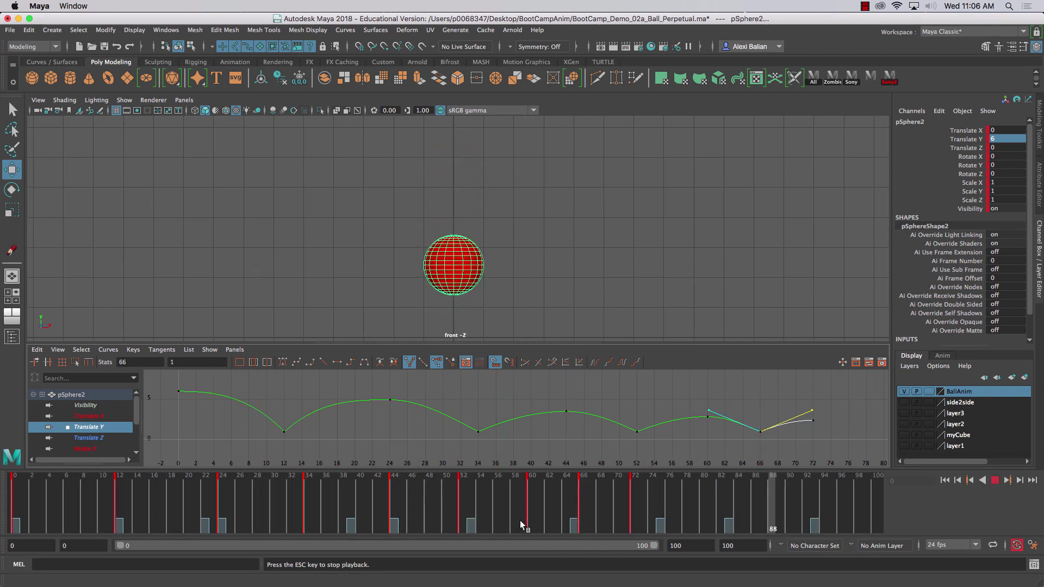
left_click(996, 481)
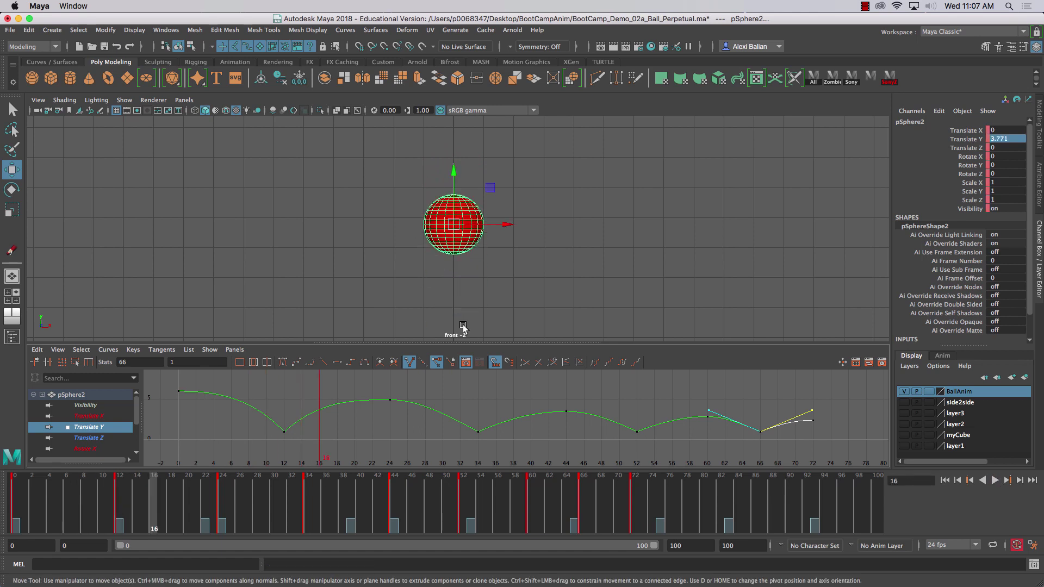
Switch to Firefox, open the channel's Animation Reference Footage playlist, and skip ahead to about 0:07 in the Volley Ball Moving Reference video
mouse_move(416, 579)
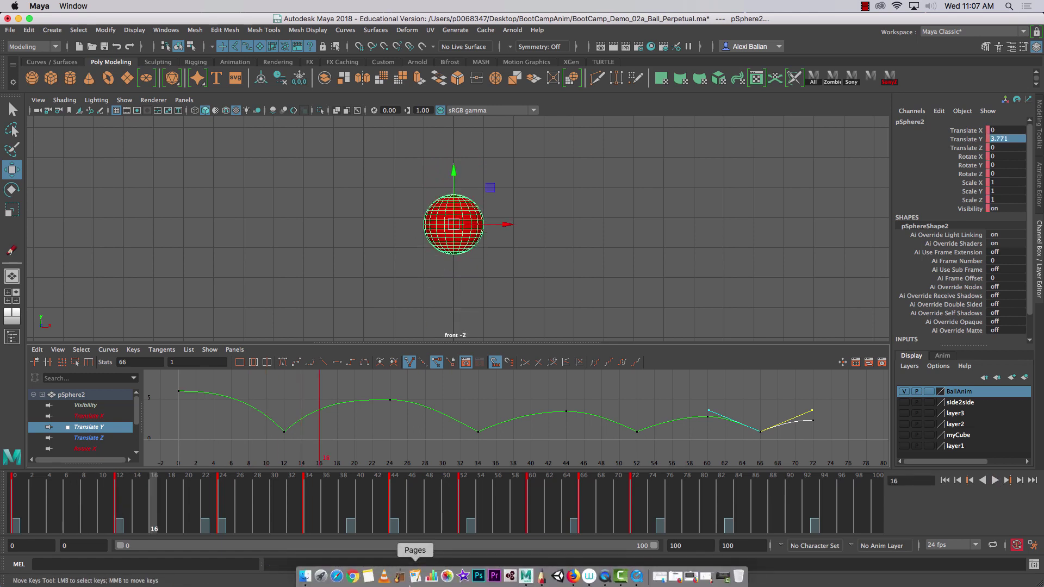
left_click(573, 576)
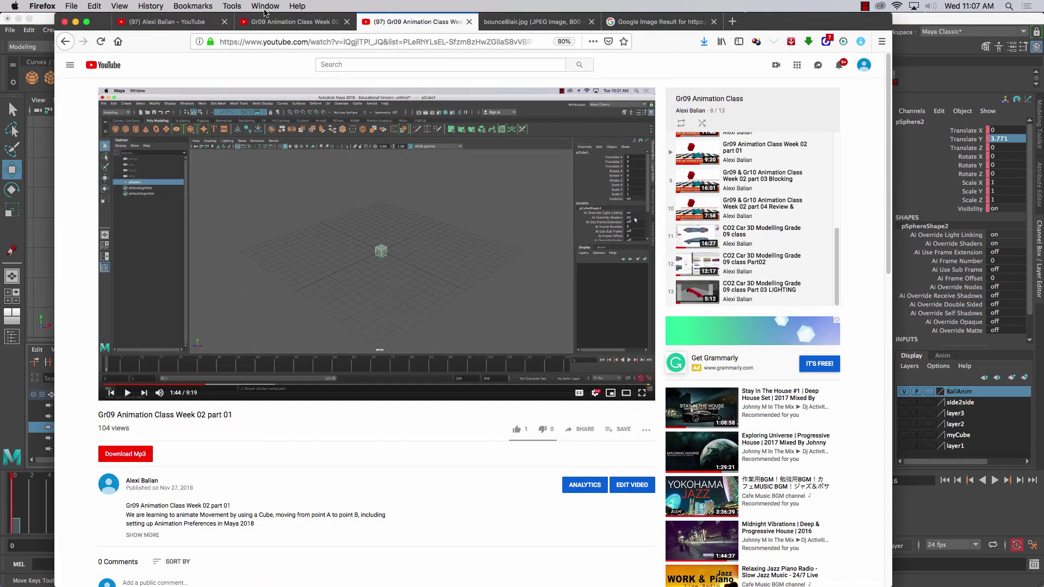
left_click(161, 25)
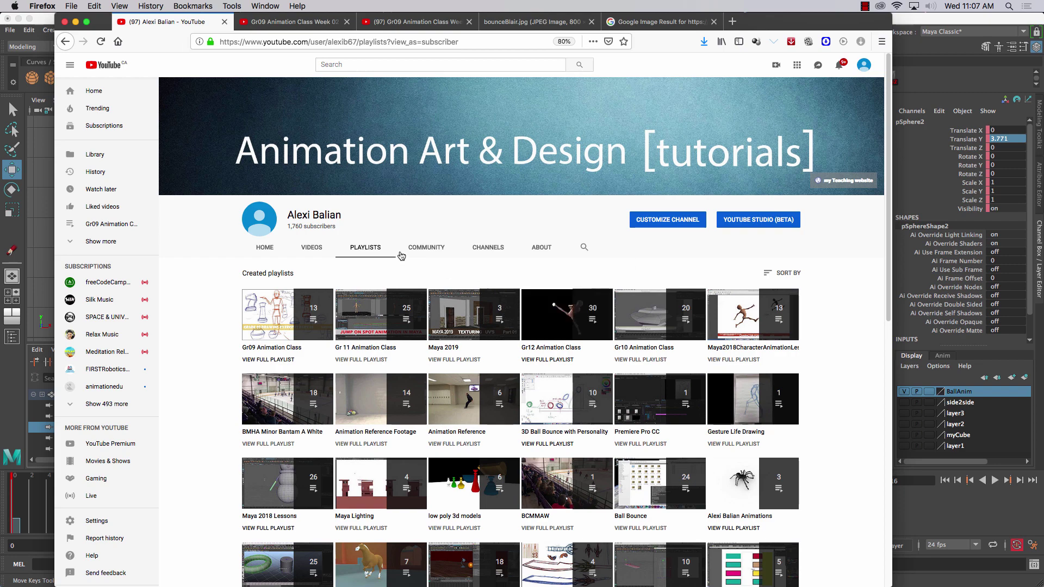
scroll(364, 254, "down", 3)
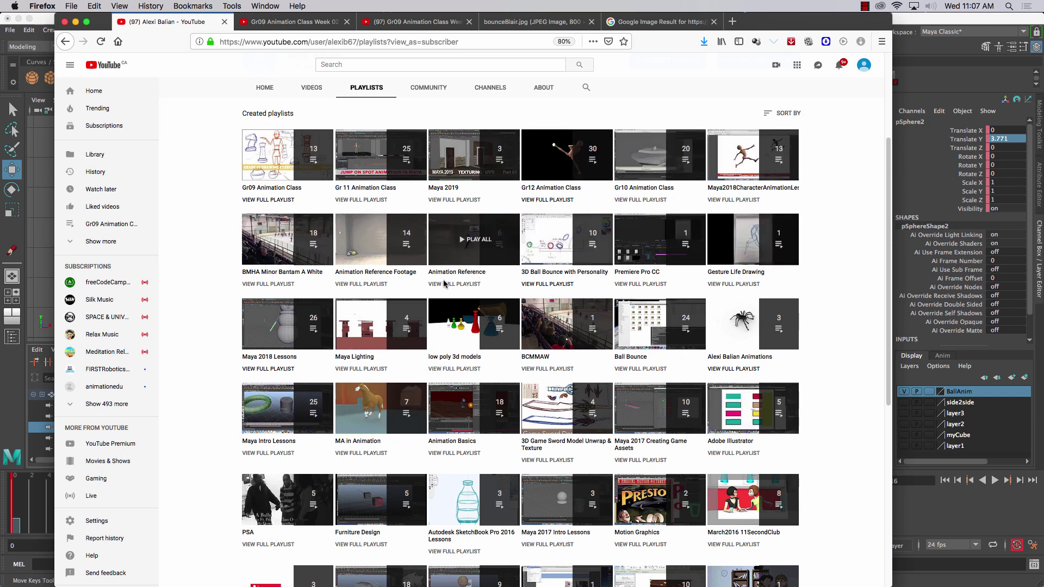
left_click(362, 276)
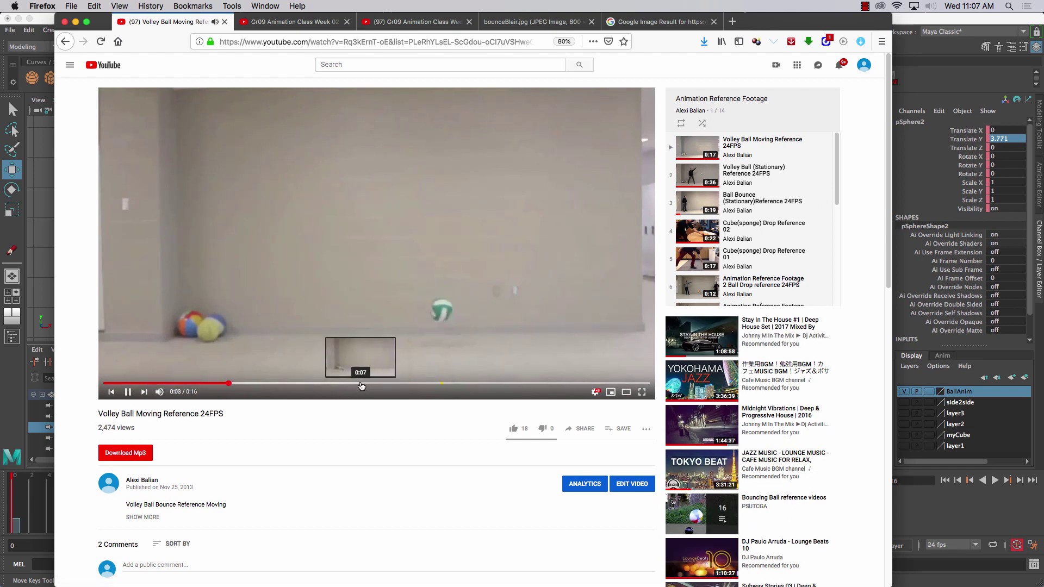
left_click(364, 383)
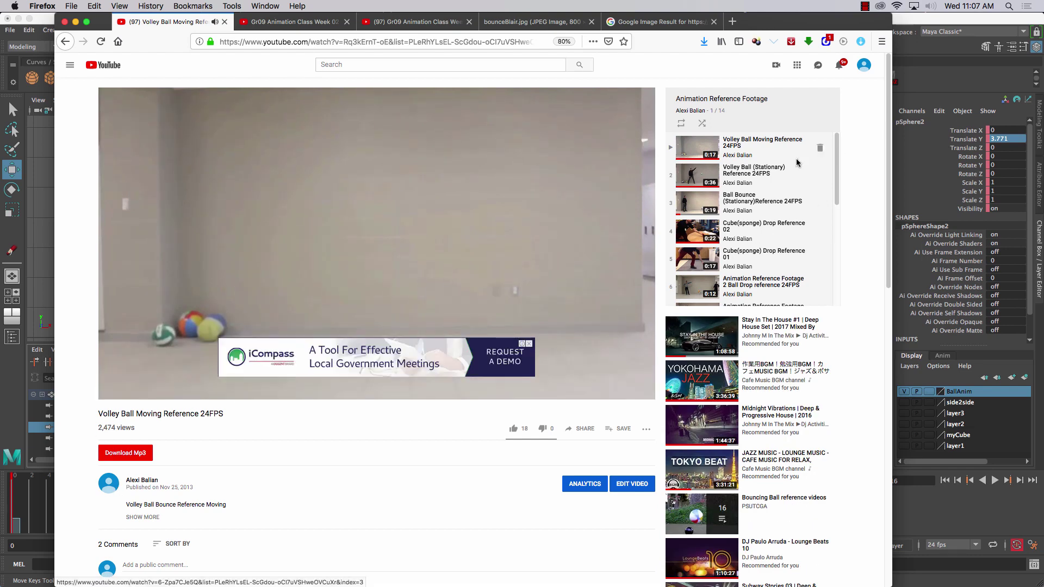
Open the Volley Ball (Stationary) Reference 24FPS video, pause it at 0:21 before the ball drop, and dismiss the ad overlay
left_click(772, 176)
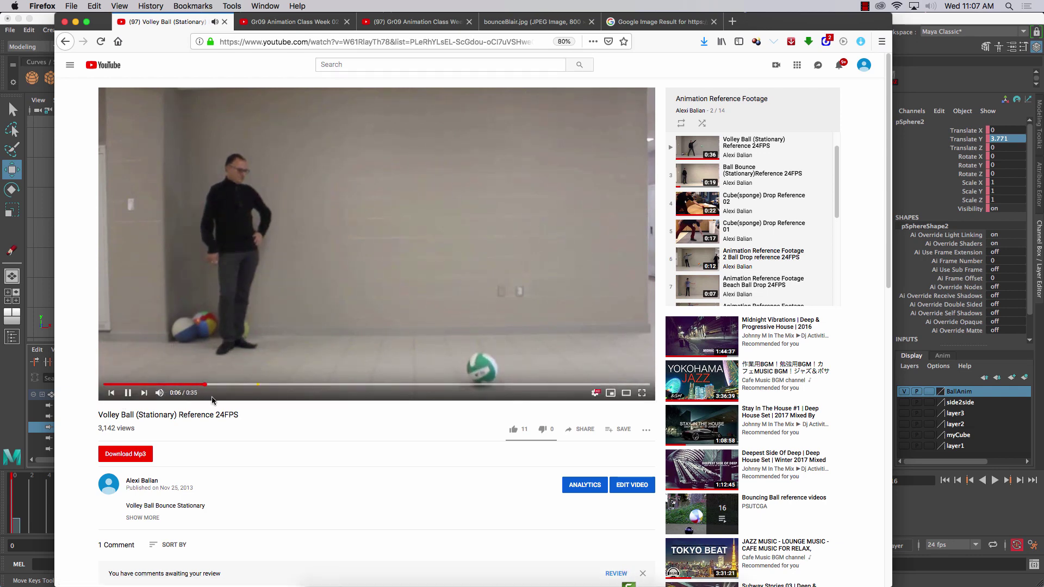
left_click(131, 391)
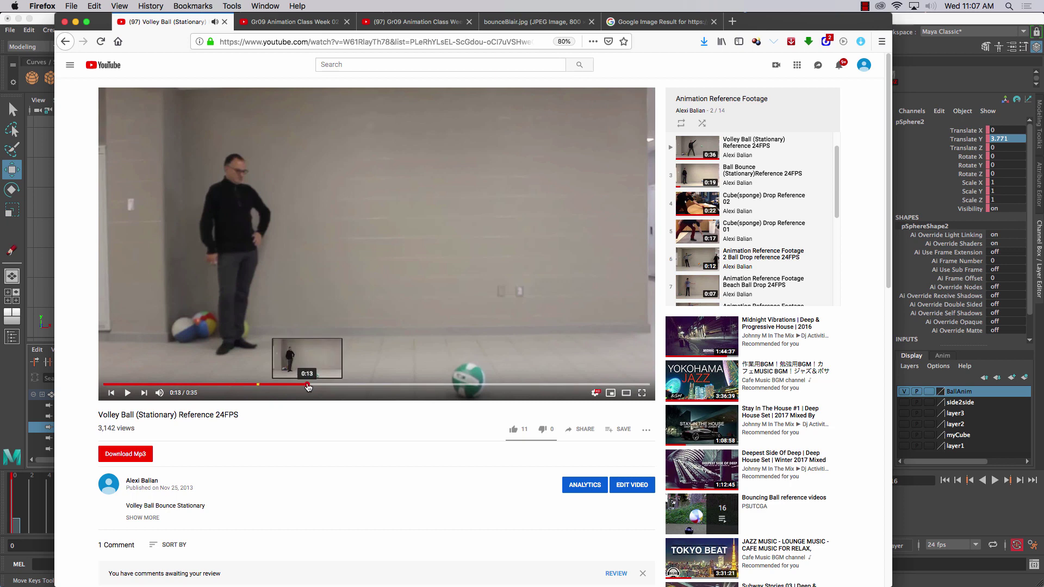
left_click(308, 385)
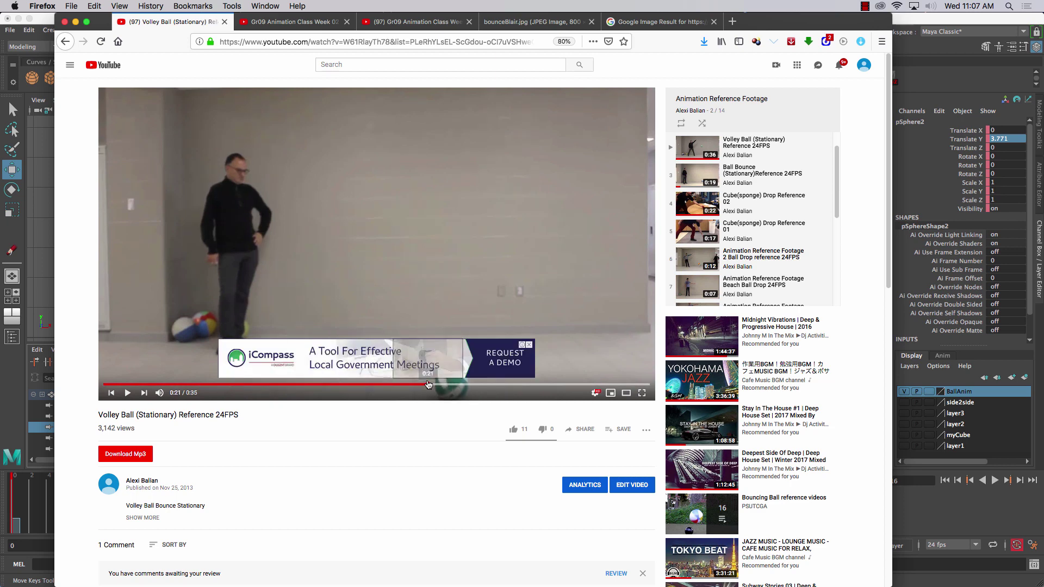
left_click(429, 385)
left_click(529, 345)
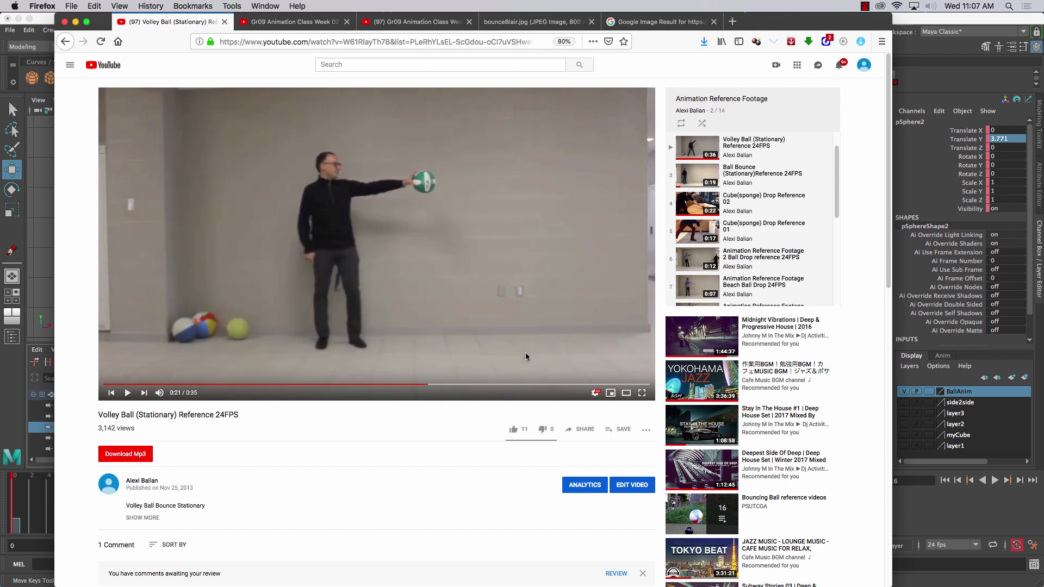
Play the ball drop from 0:21 to 0:29, and cue the paused video back to 0:20
left_click(127, 394)
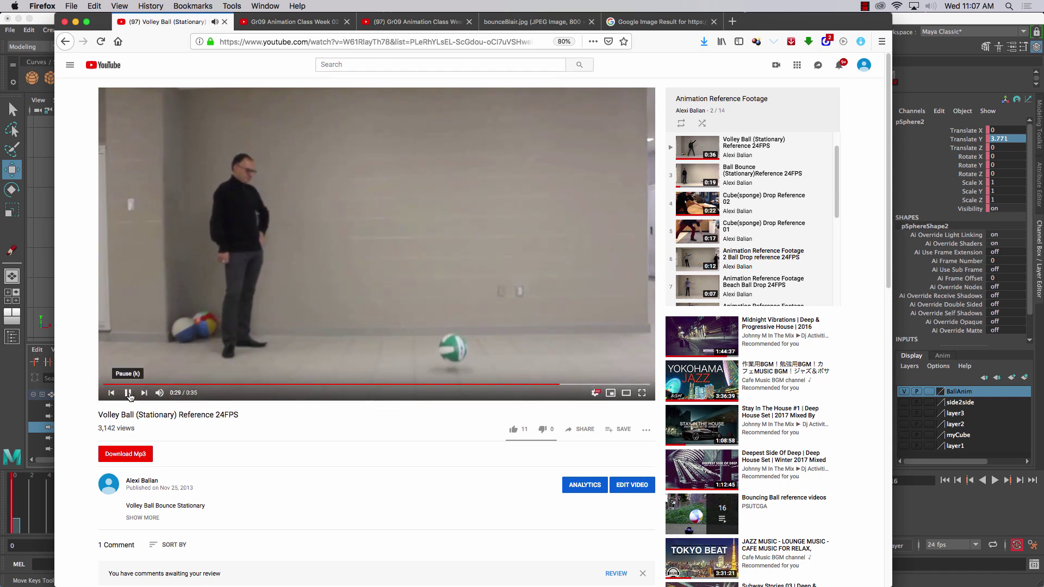
left_click(128, 393)
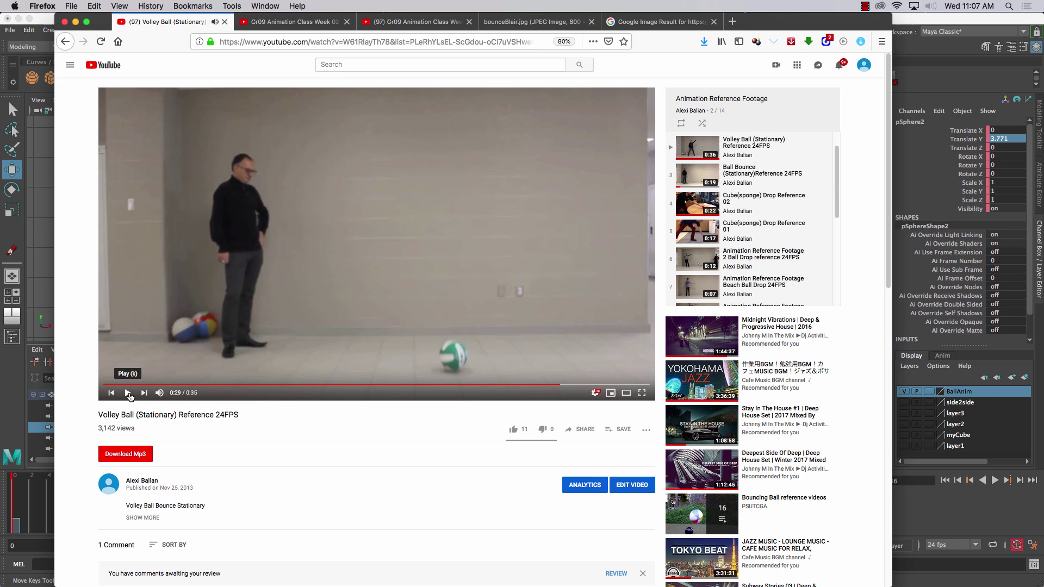
key("Left")
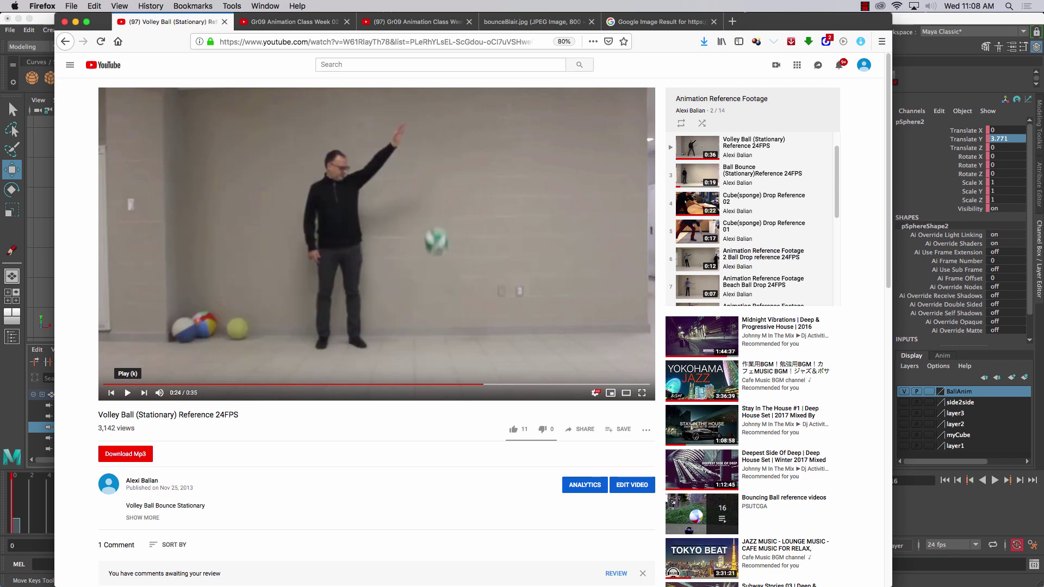
left_click(310, 385)
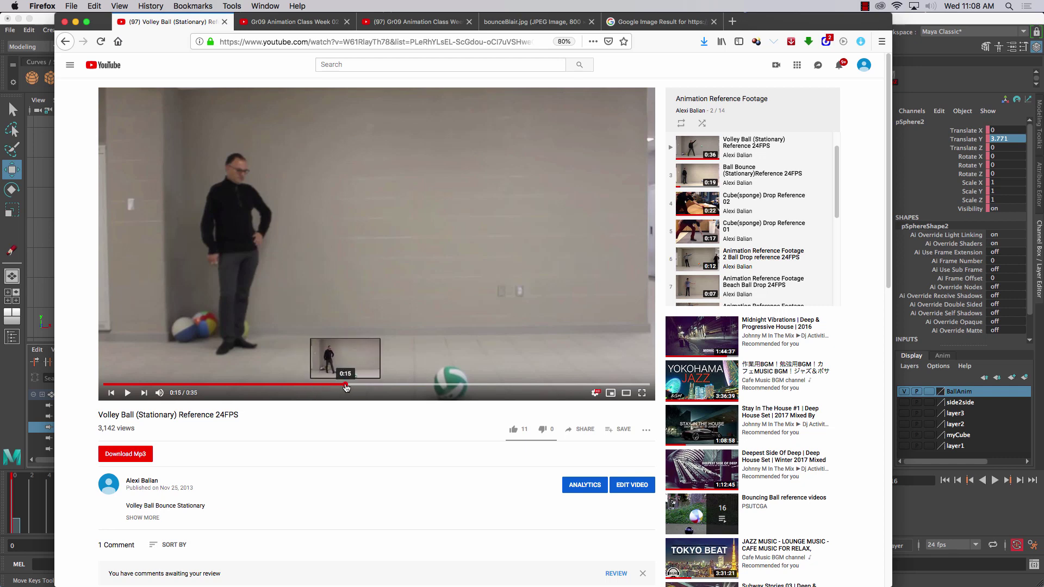
left_click(342, 385)
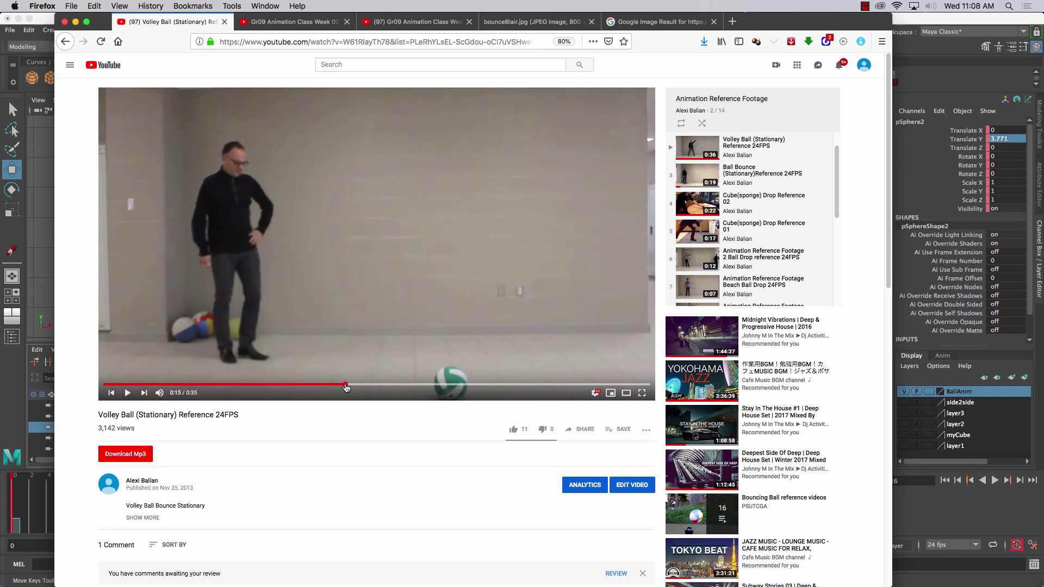
left_click(369, 385)
left_click_drag(368, 385, 418, 384)
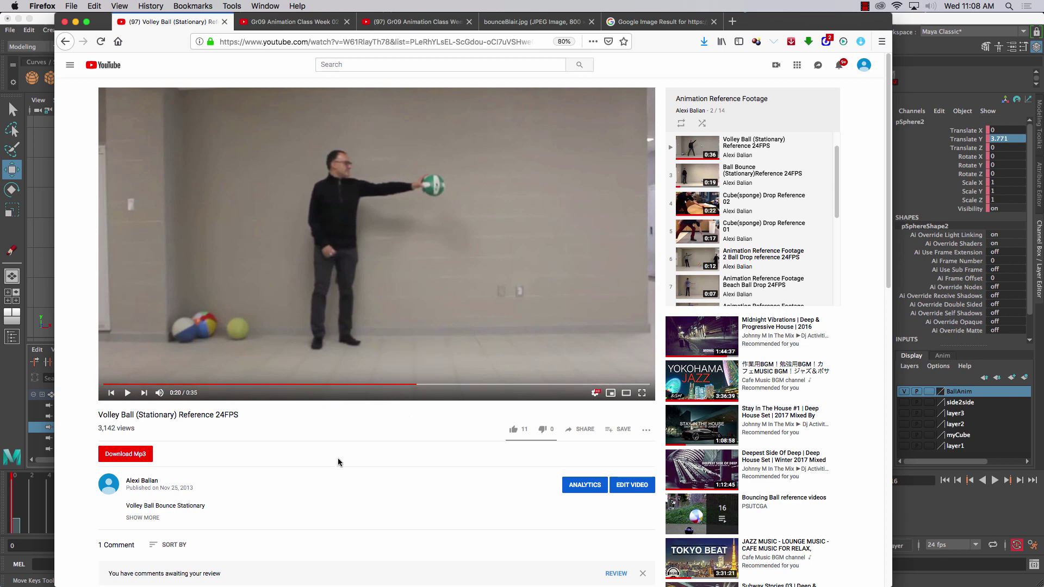
Step the paused reference video forward frame by frame from 0:20 while the ball is held before the drop
key("period")
key("period")
key("period")
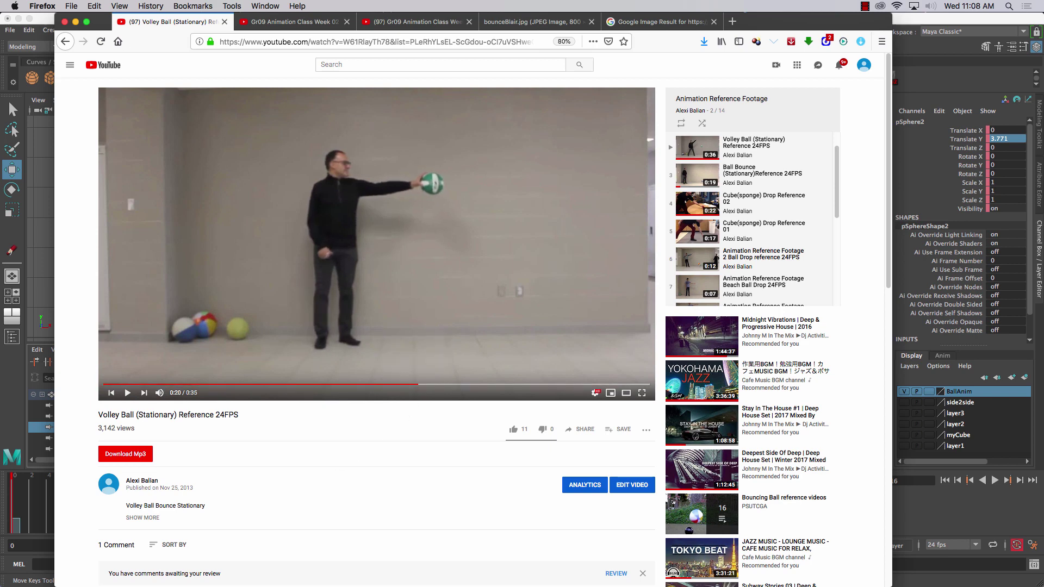
key("period")
key("period")
key("period")
key("period")
key("period")
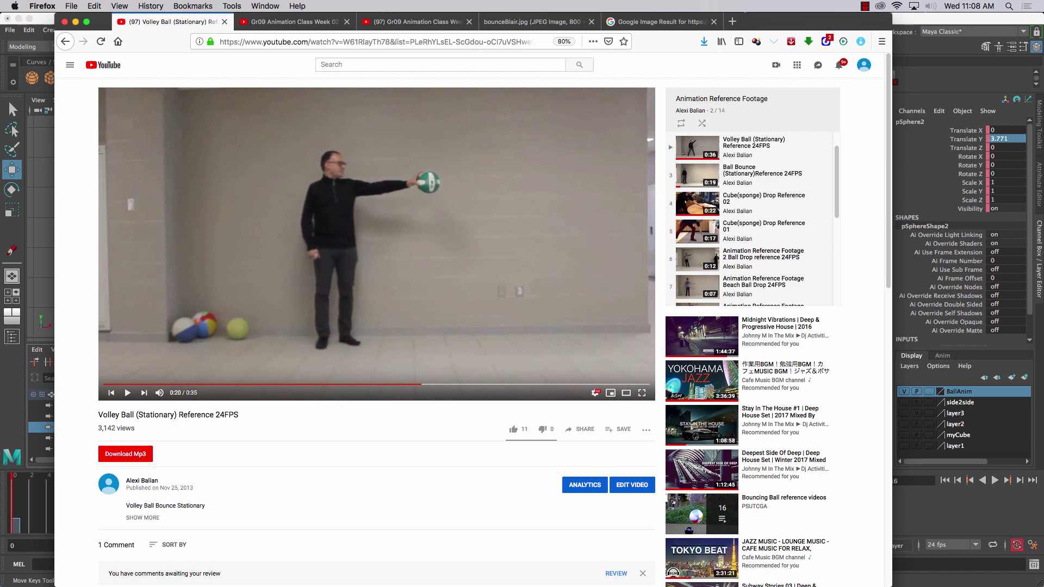
key("period")
key("period")
key("period")
key("period")
key("period")
key("period")
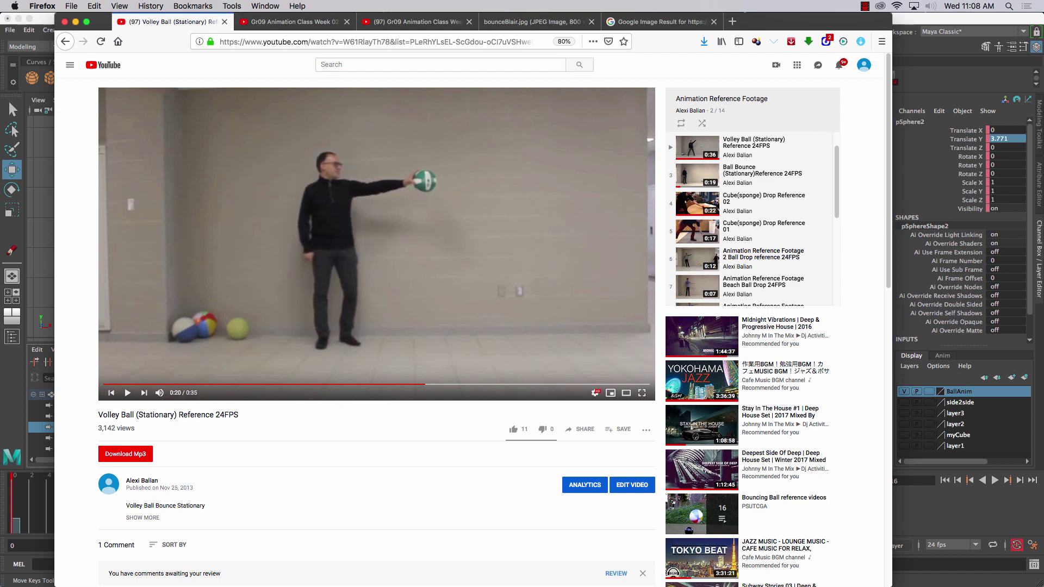
key("period")
key("period")
key("period")
key("period")
key("period")
key("period")
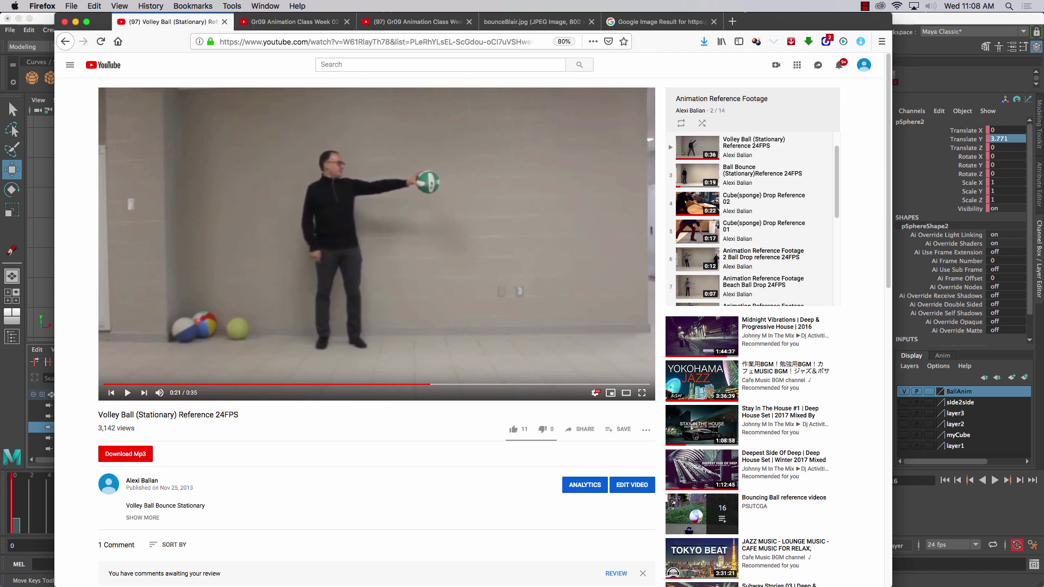
key("period")
key("period")
key("period")
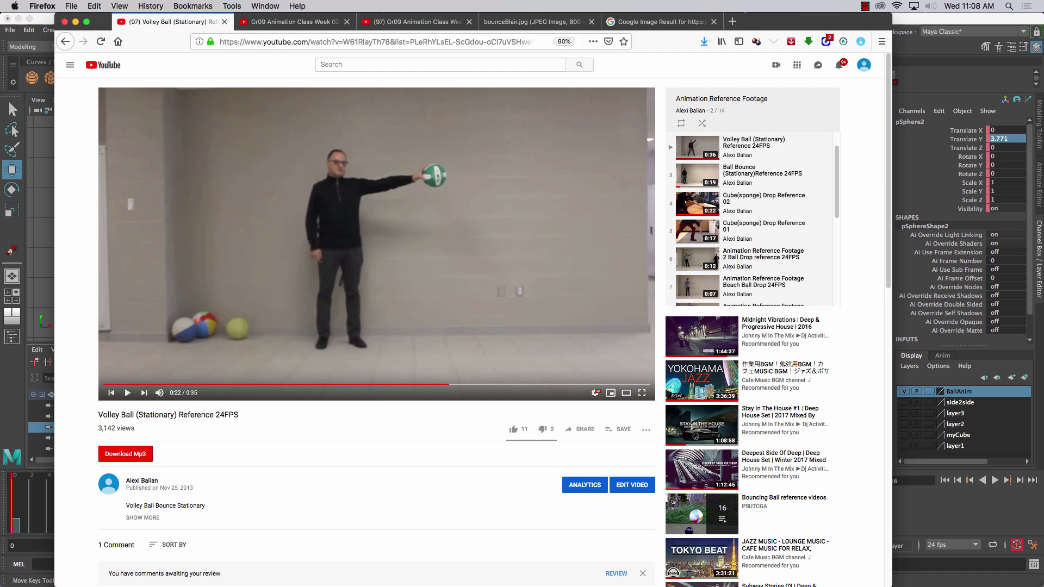
key("period")
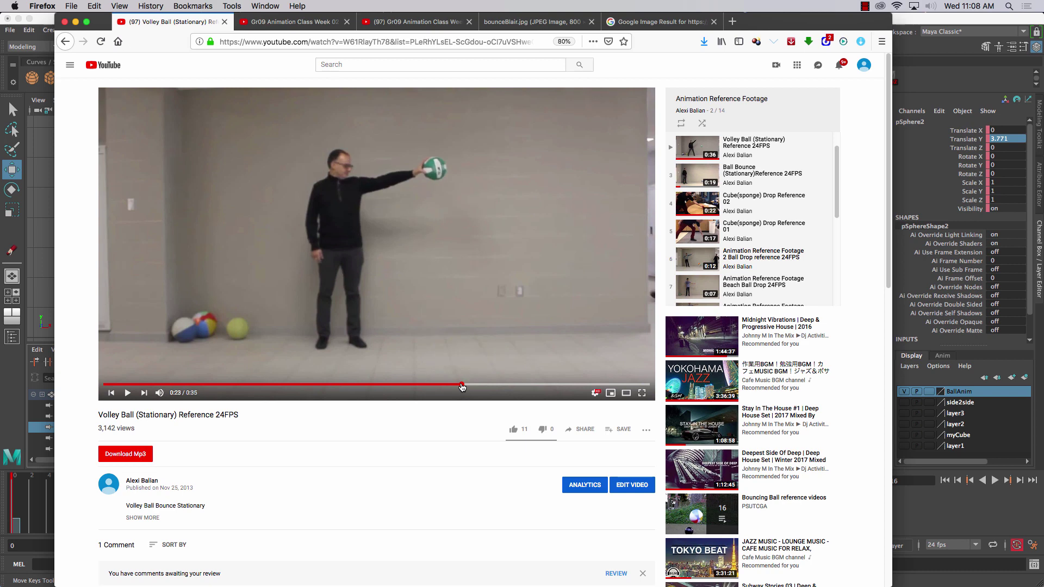
Seek ahead to about 0:24 and step back frame by frame to the moment just before the ball is released
left_click_drag(465, 385, 476, 386)
key("comma")
key("comma")
key("comma")
key("comma")
key("comma")
key("comma")
key("comma")
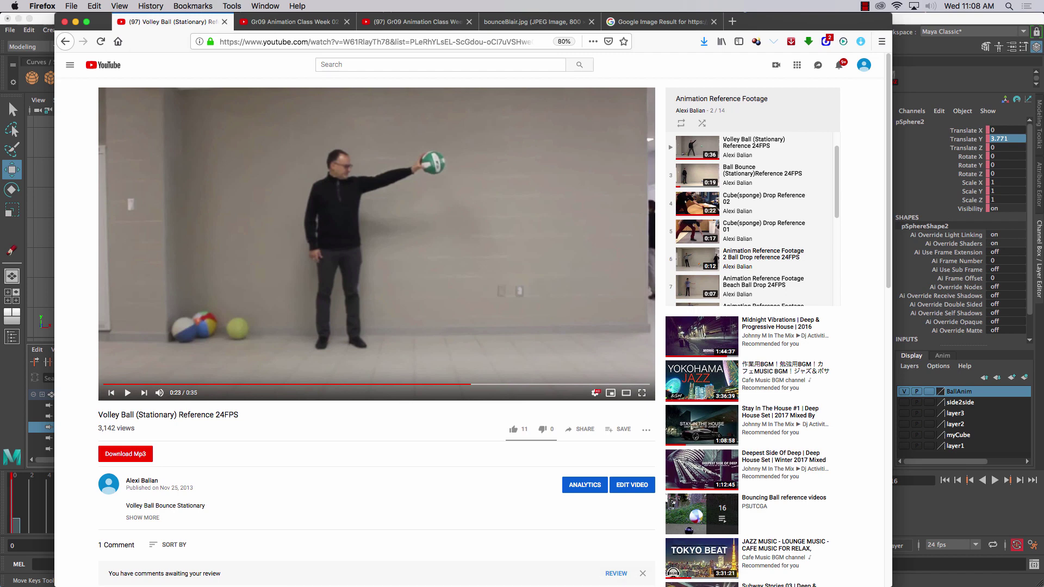
key("comma")
Step forward frame by frame from the release to examine the ball's spacing as it falls toward the floor
key("period")
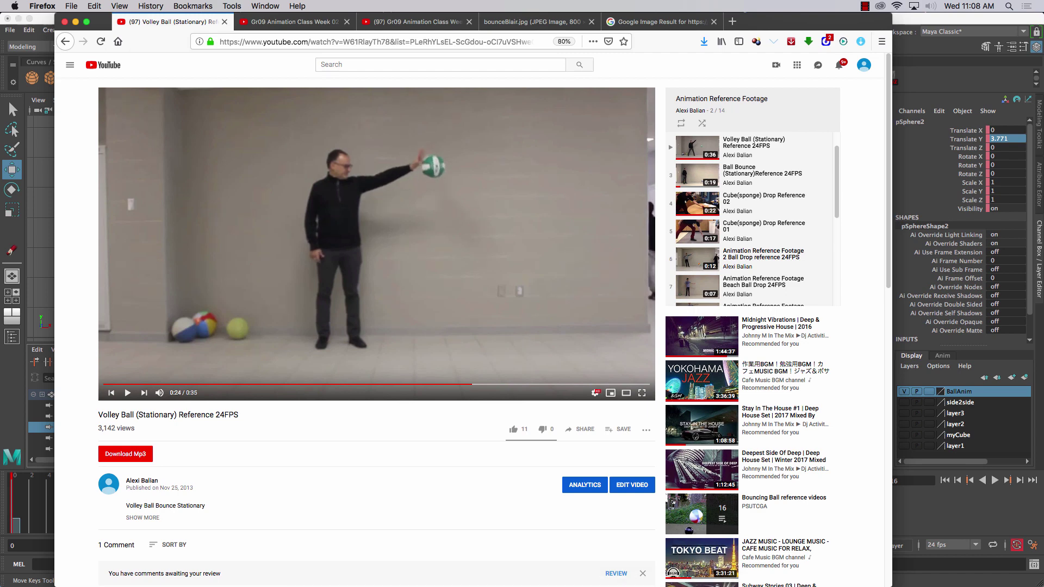
key("period")
key("period")
key("period")
key("period")
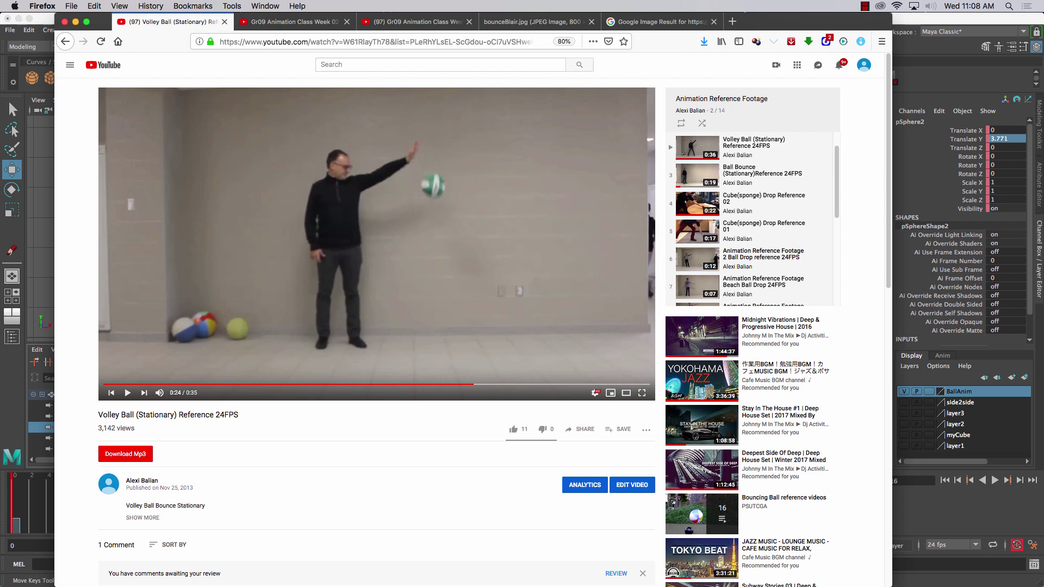
key("period")
key("period")
key("period")
key("period")
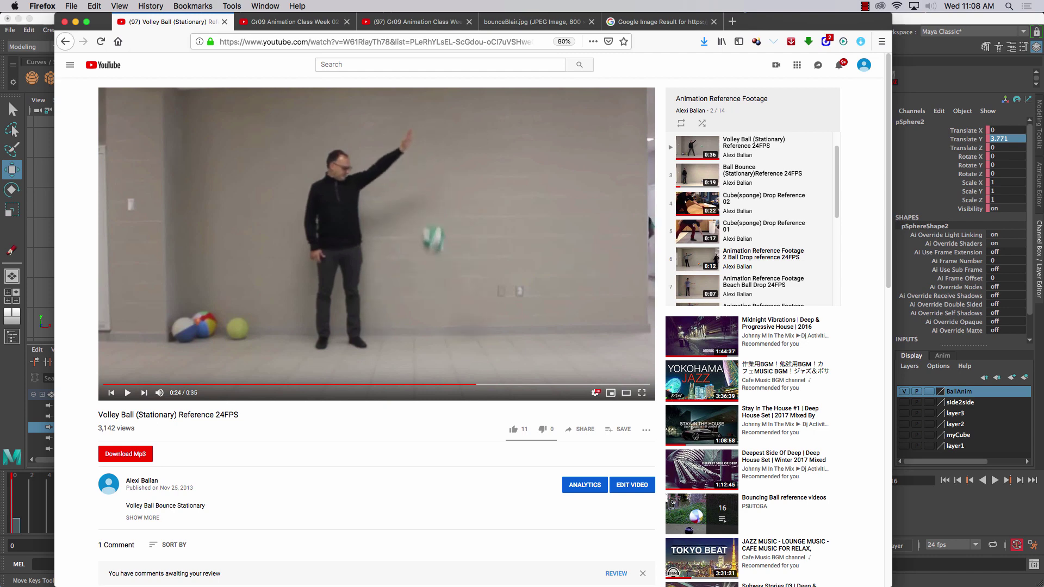
key("period")
key("period")
key("period")
key("period")
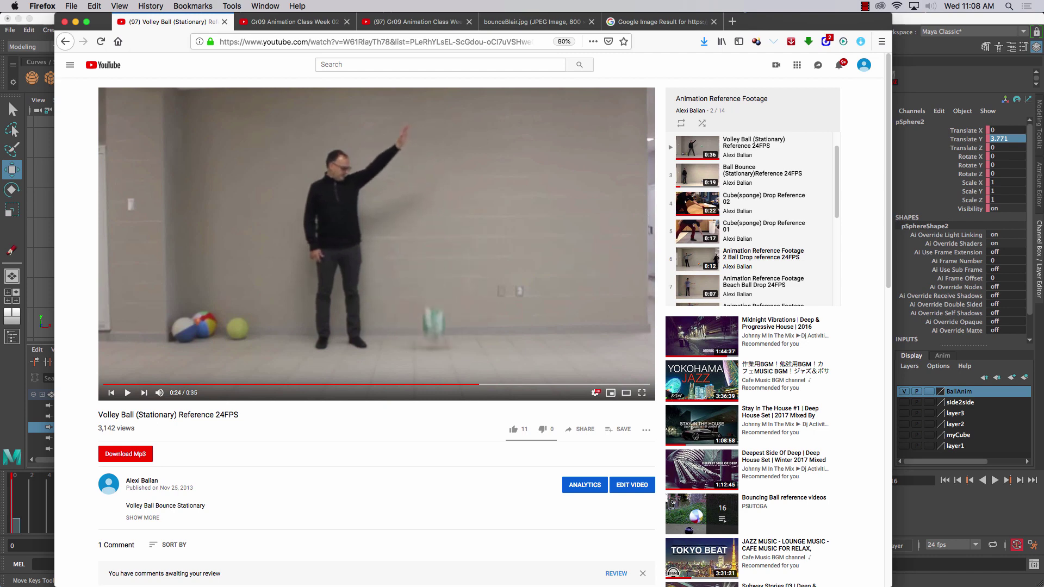
Step the reference video frame by frame from the first floor contact up to the peak of the first rebound
key("period")
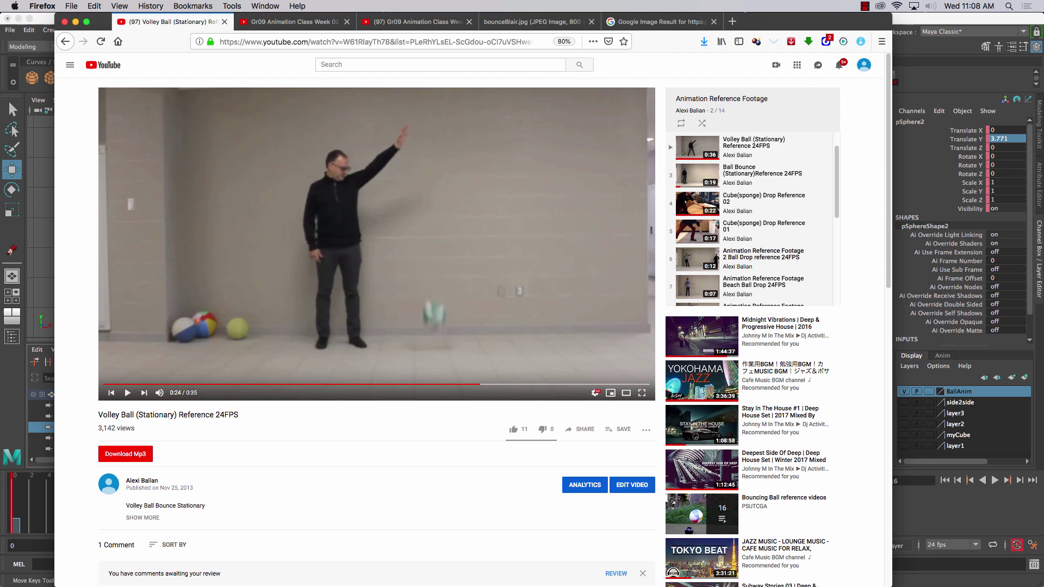
key("comma")
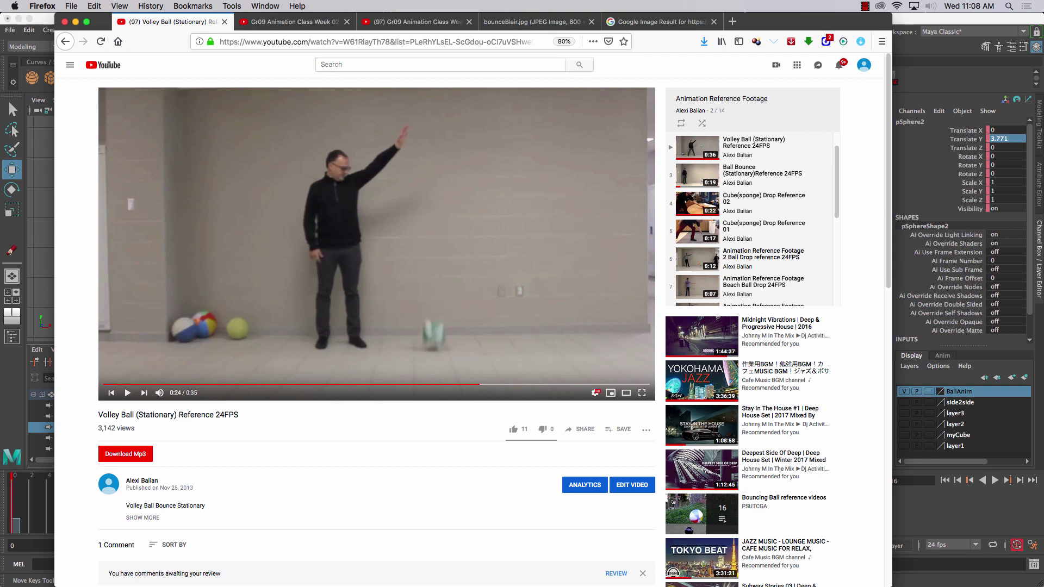
key("period")
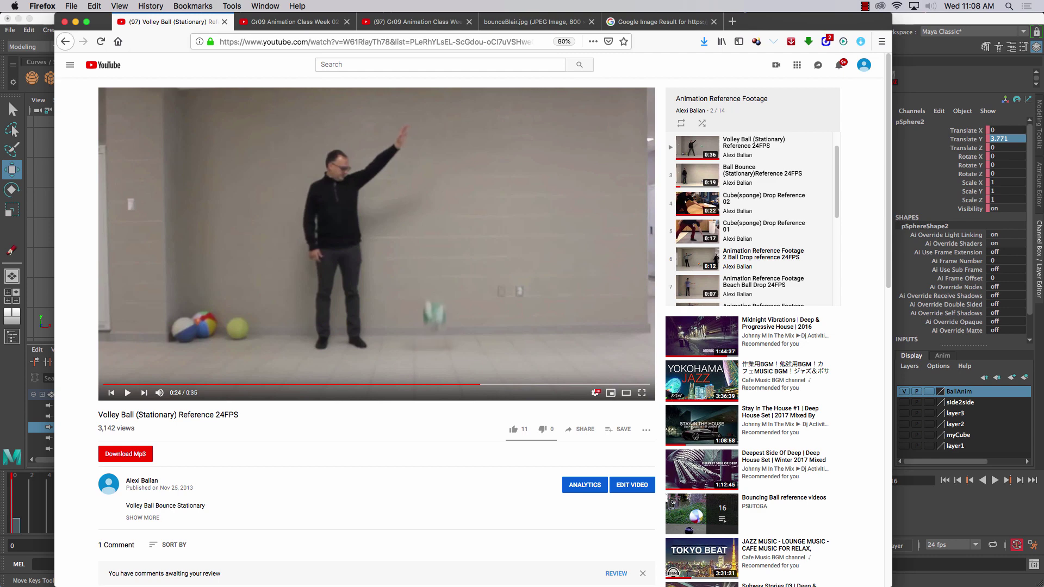
key("period")
key("period")
key("period")
key("period")
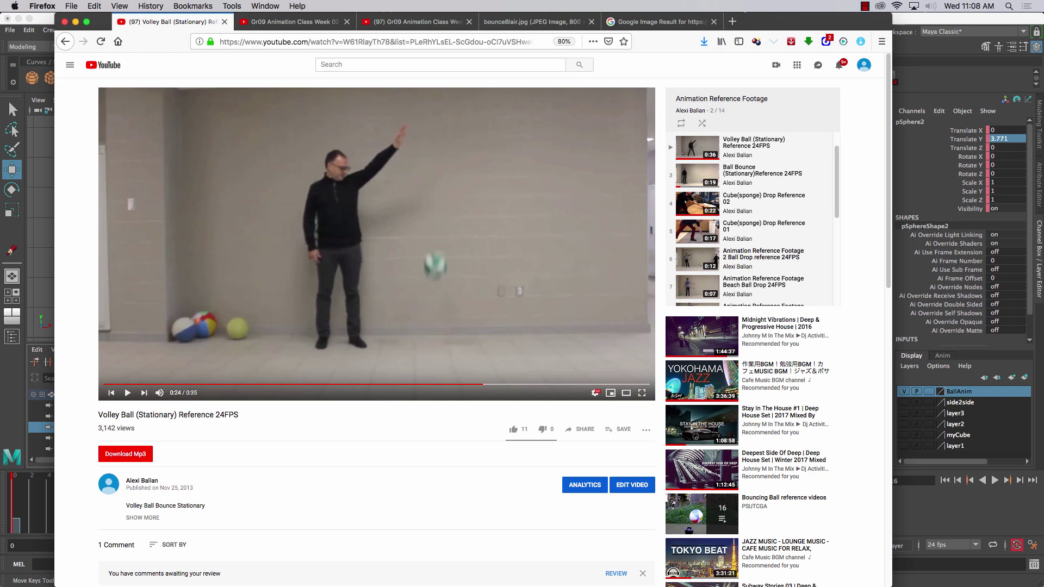
key("period")
key("period")
key("period")
key("period")
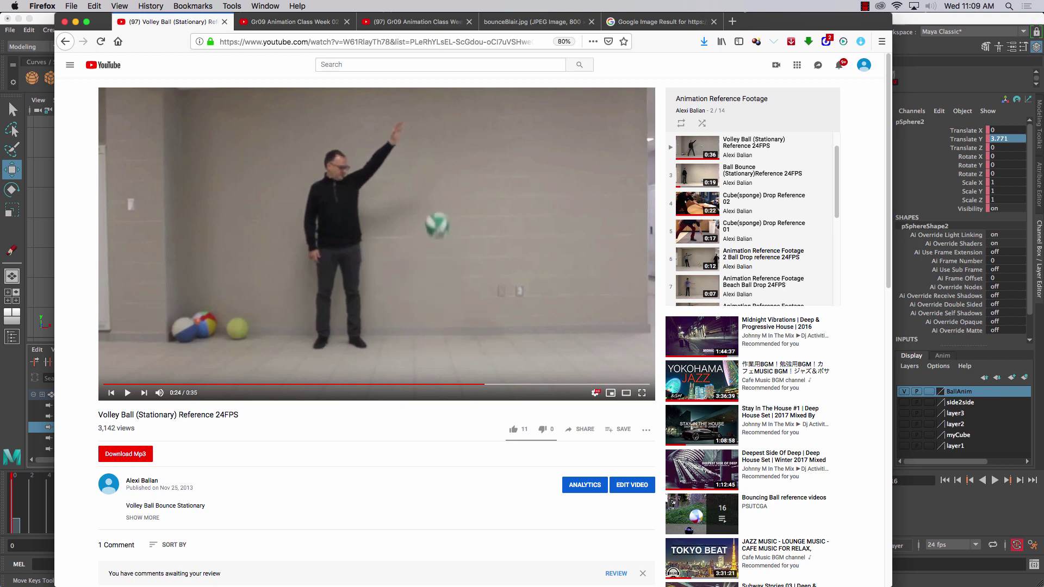
key("period")
key("period")
key("period")
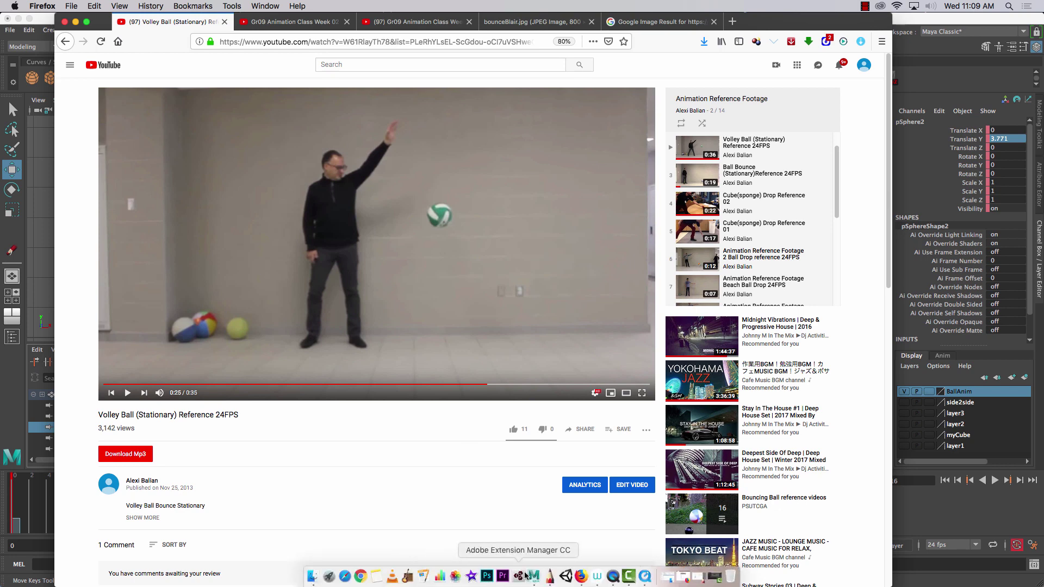
Switch to SketchBook and note 13 with a down arrow beside the first drop and 12 with an up arrow at the first rebound
left_click(550, 577)
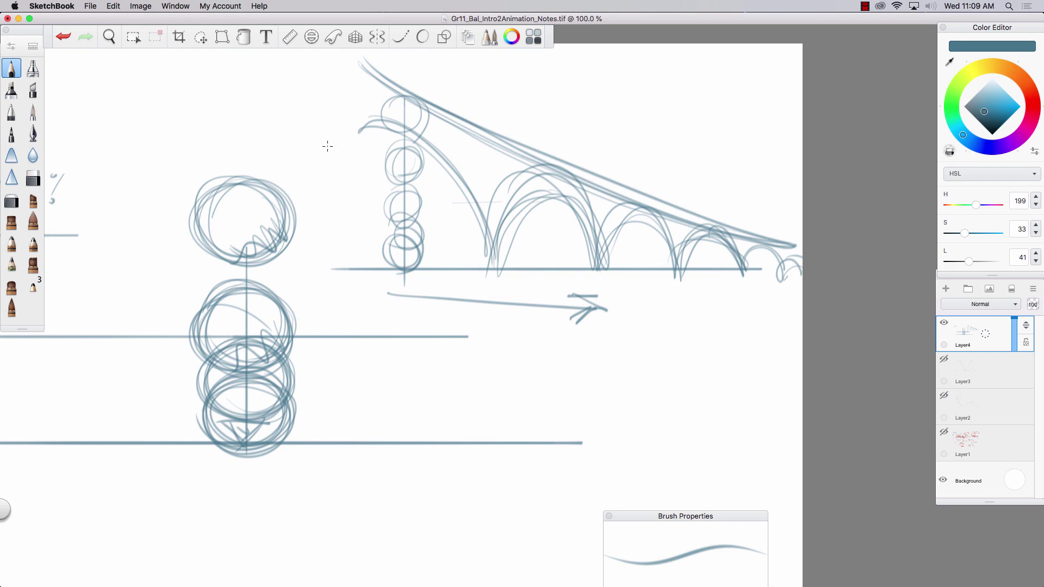
left_click_drag(322, 144, 324, 163)
left_click_drag(329, 147, 356, 214)
left_click_drag(351, 193, 363, 199)
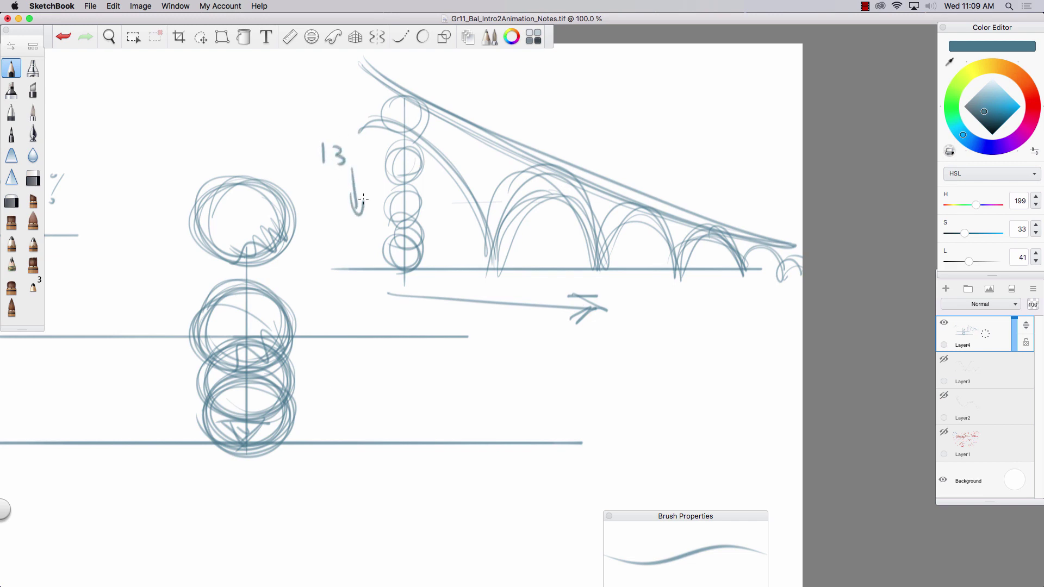
left_click_drag(488, 274, 519, 257)
left_click_drag(525, 246, 537, 254)
left_click_drag(525, 293, 523, 272)
left_click(18, 19)
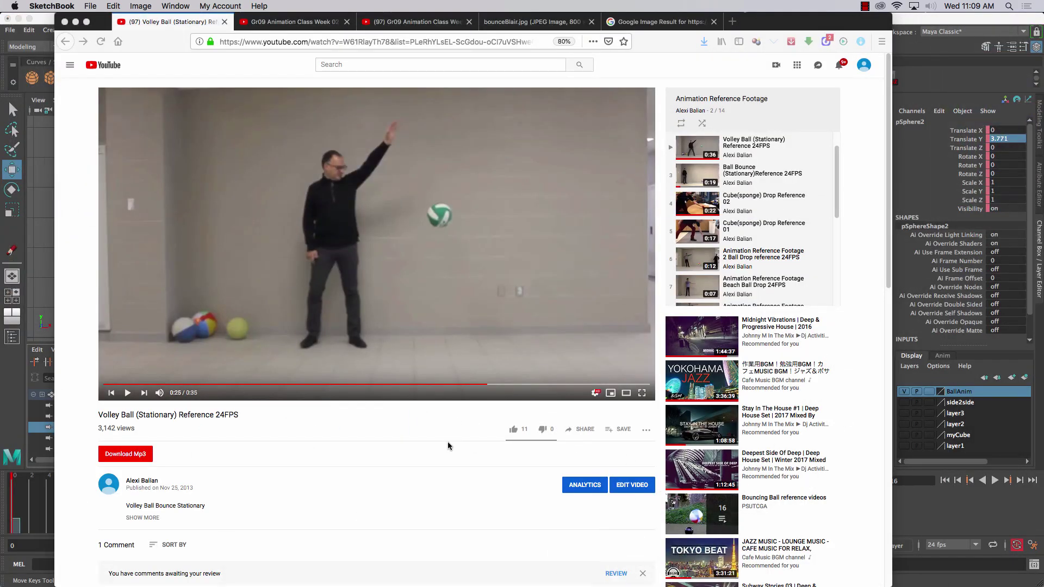
Return to the reference video and step forward frame by frame from the first rebound's peak to the second floor contact
left_click(445, 442)
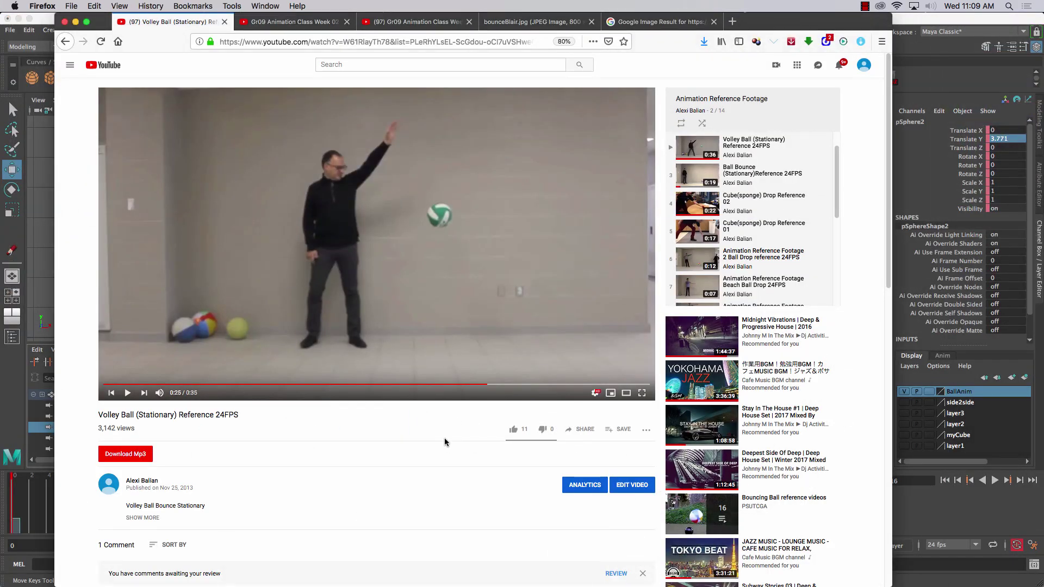
key("period")
key("period")
key("period")
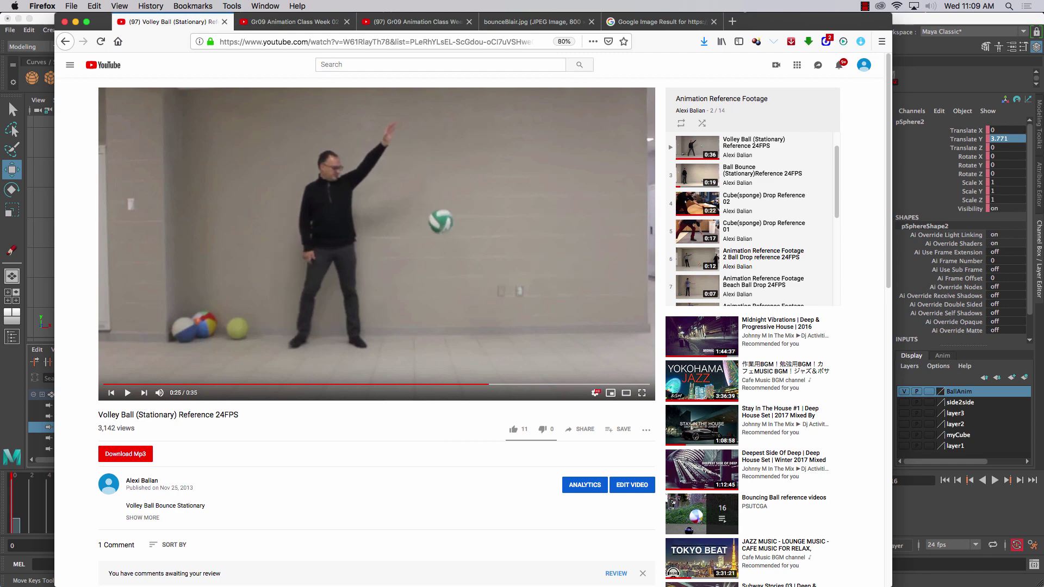
key("period")
key("period")
key("period")
key("period")
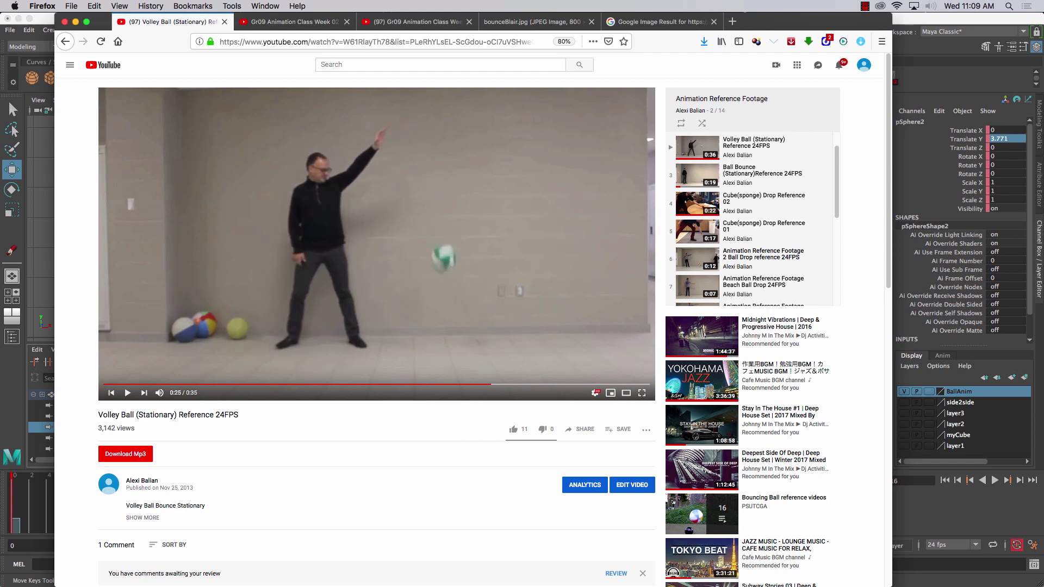
key("period")
key("period")
key("period")
key("period")
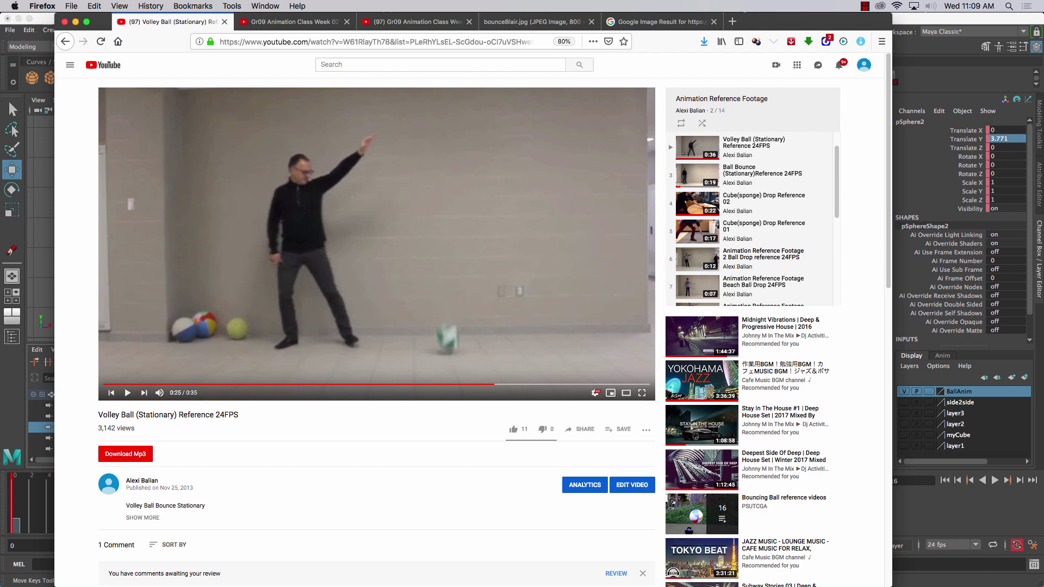
Step forward frame by frame from the second floor contact to the peak of the second rebound
key("period")
key("period")
key("period")
key("period")
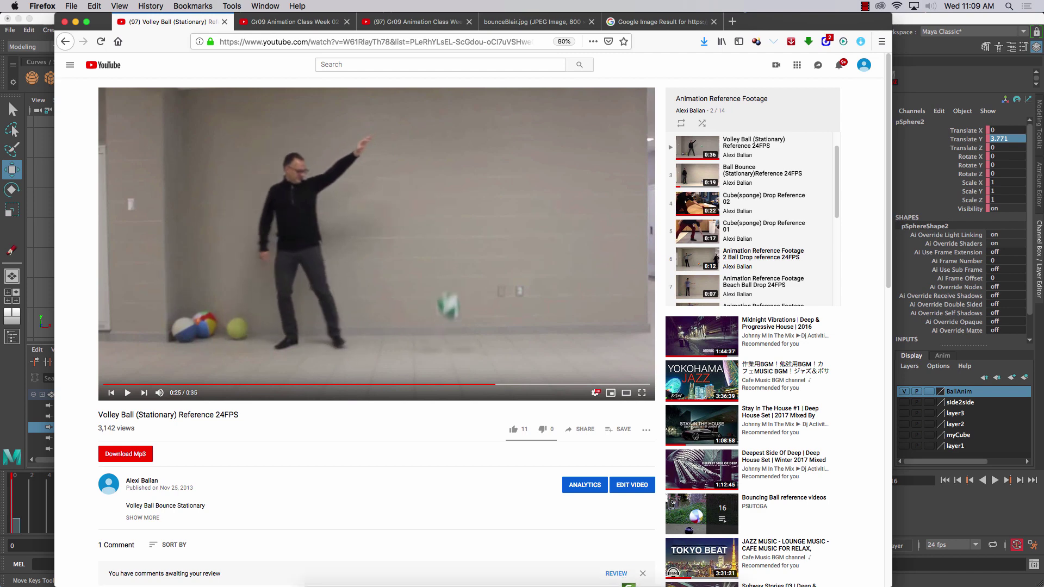
key("period")
key("period")
key("period")
key("period")
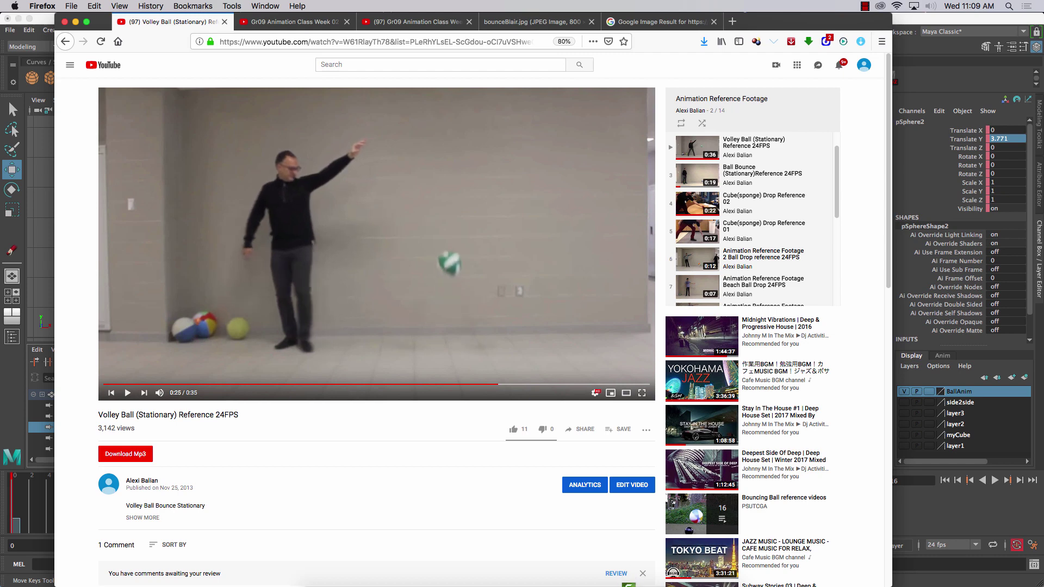
key("period")
key("period")
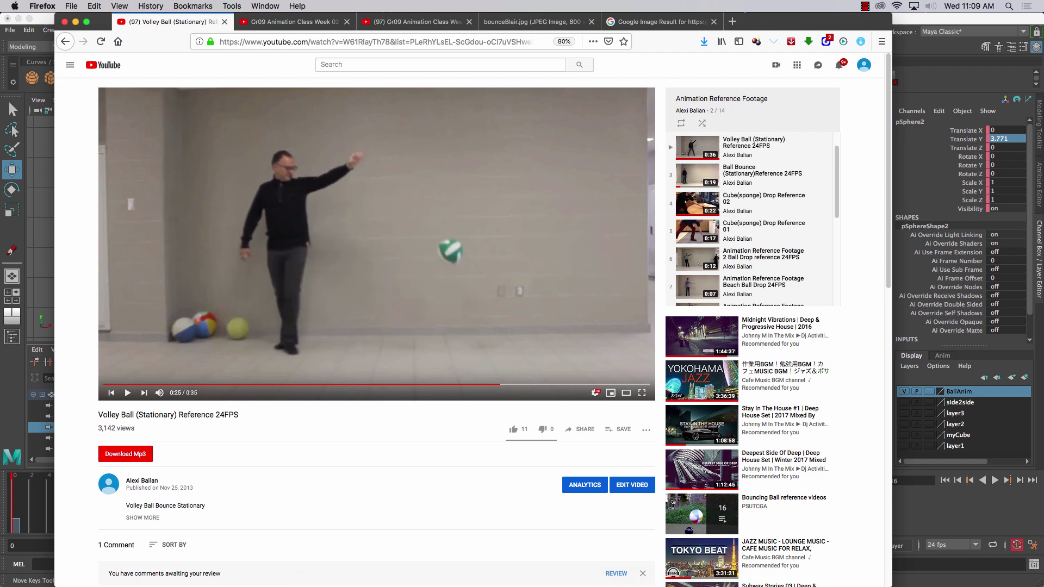
key("period")
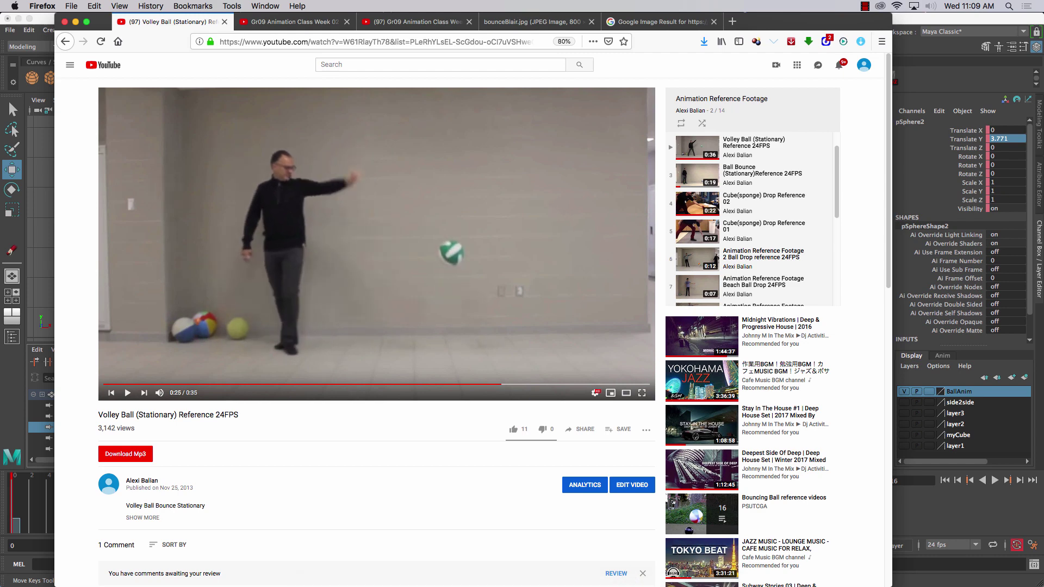
key("period")
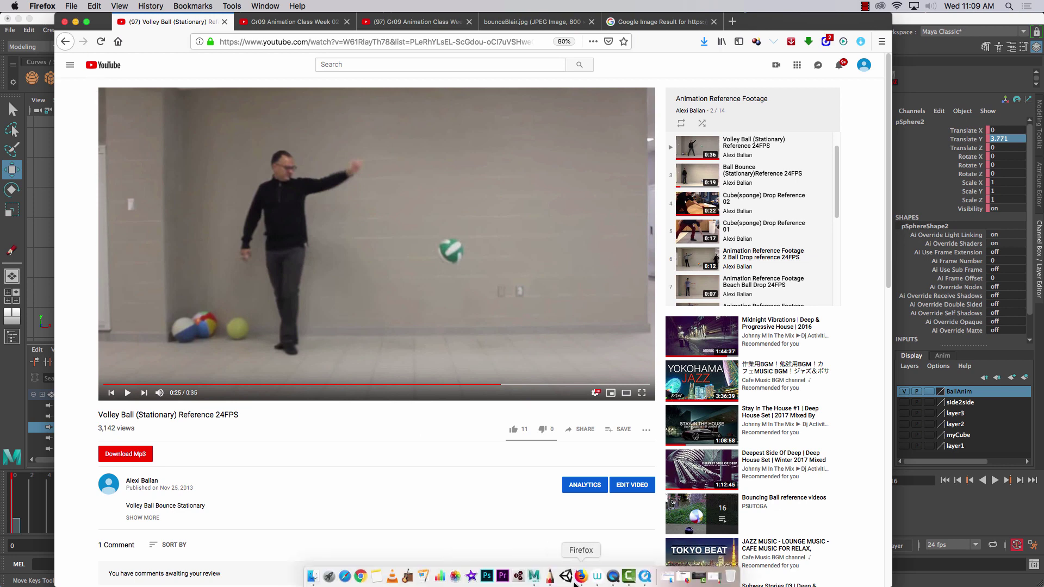
Switch to SketchBook and note 11 with a down arrow above the second fall and 10 with an up arrow below the second rebound
left_click(549, 578)
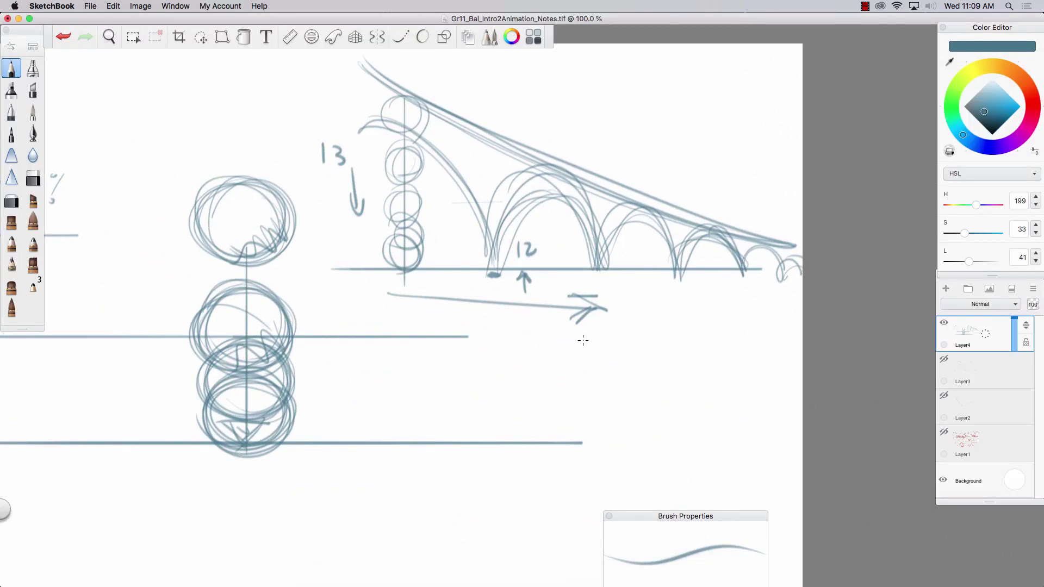
left_click_drag(589, 140, 590, 160)
mouse_move(599, 142)
left_mouse_down()
mouse_move(599, 160)
mouse_move(615, 170)
left_mouse_up()
left_click_drag(610, 159, 620, 155)
left_click_drag(637, 300, 636, 317)
mouse_move(648, 302)
left_mouse_down()
mouse_move(643, 313)
mouse_move(648, 303)
left_mouse_up()
left_click_drag(664, 319, 672, 297)
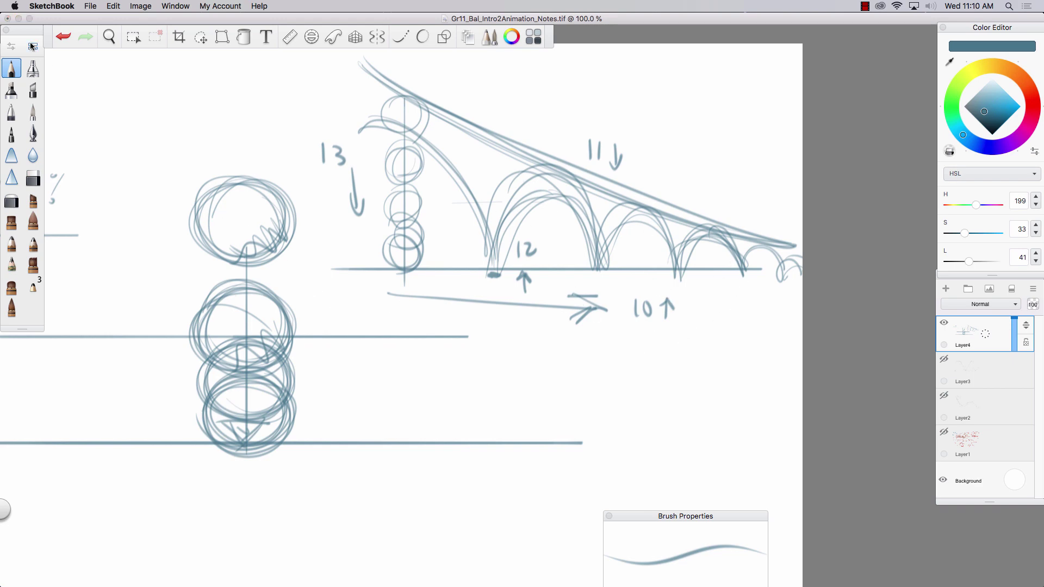
left_click(9, 26)
left_click(18, 20)
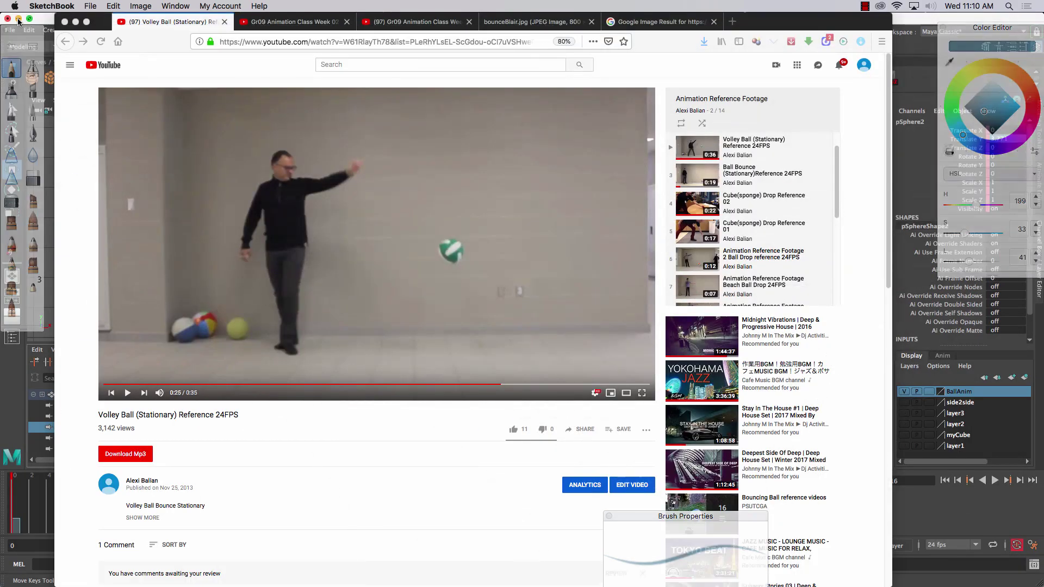
Switch to Maya, consult the SketchBook timing notes, and move the ball's first floor-contact key to frame 13
left_click(75, 22)
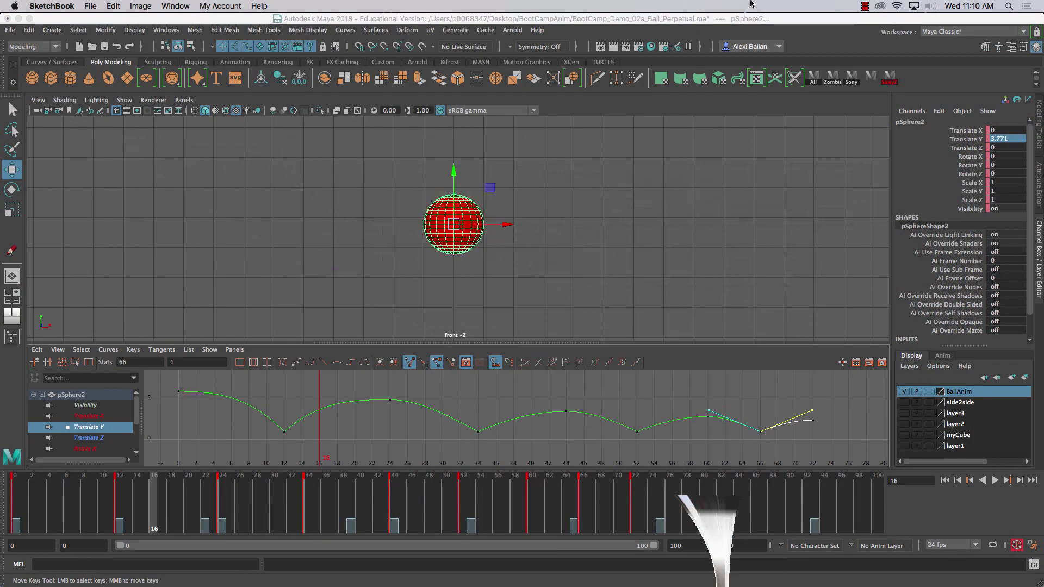
left_click(864, 6)
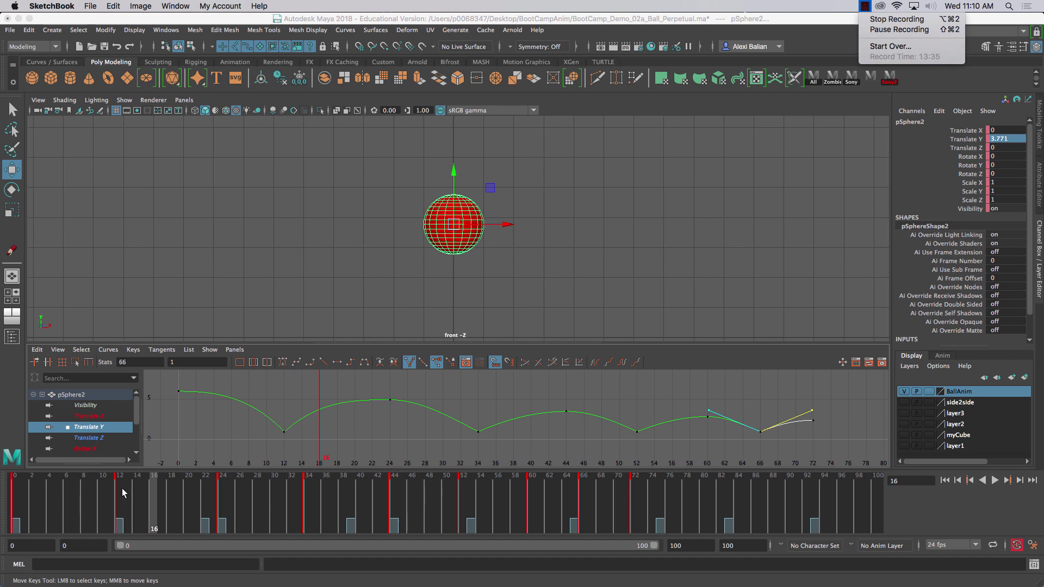
left_click(122, 489)
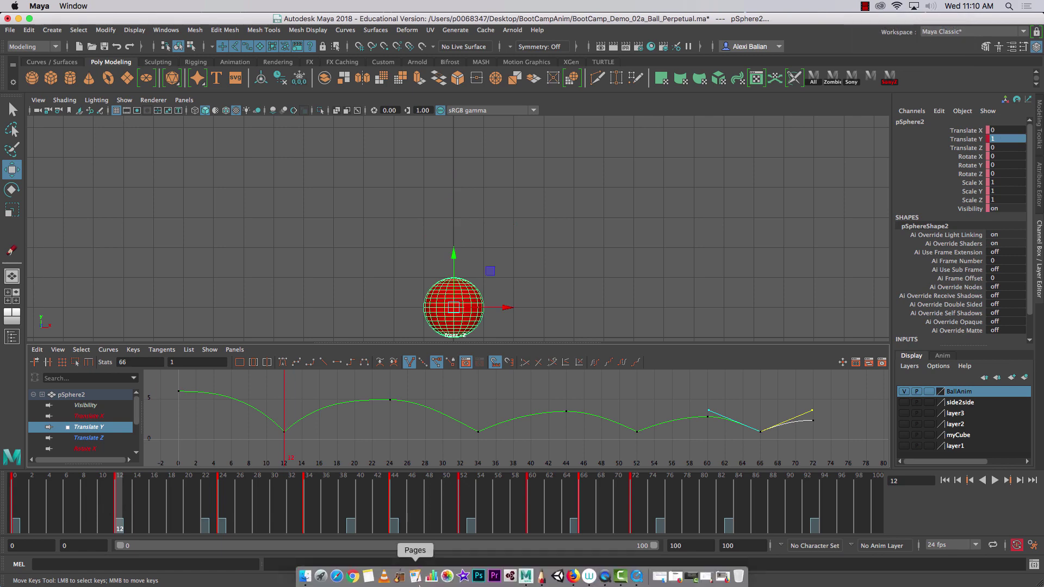
left_click(471, 576)
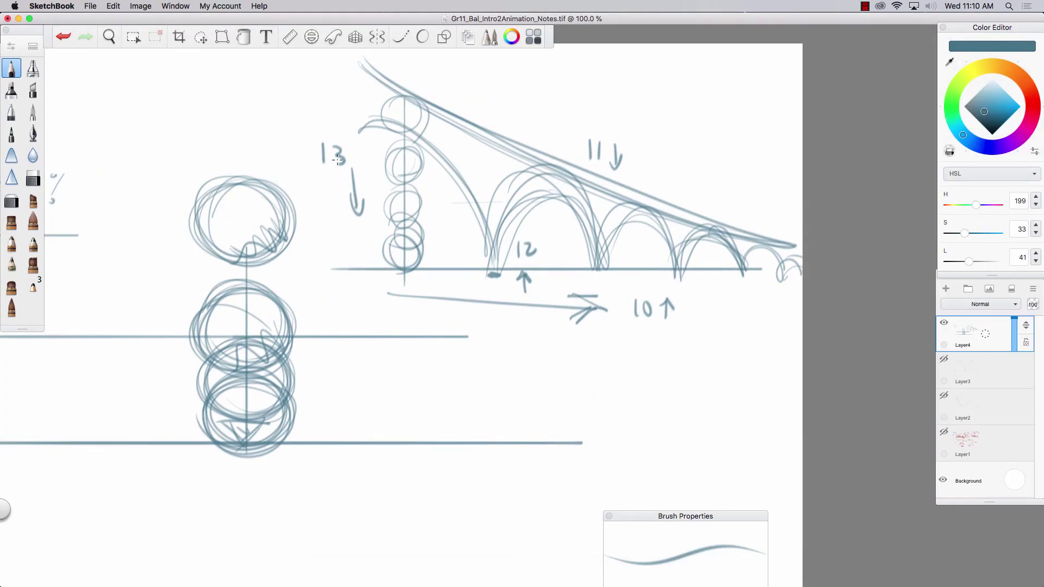
left_click(18, 18)
left_click(120, 485)
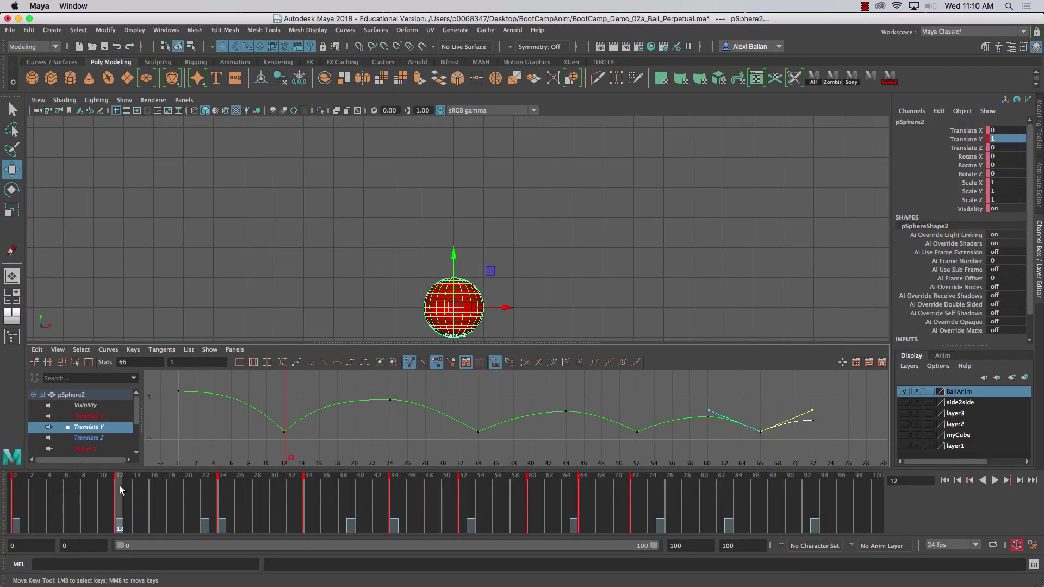
left_click_drag(119, 485, 127, 490)
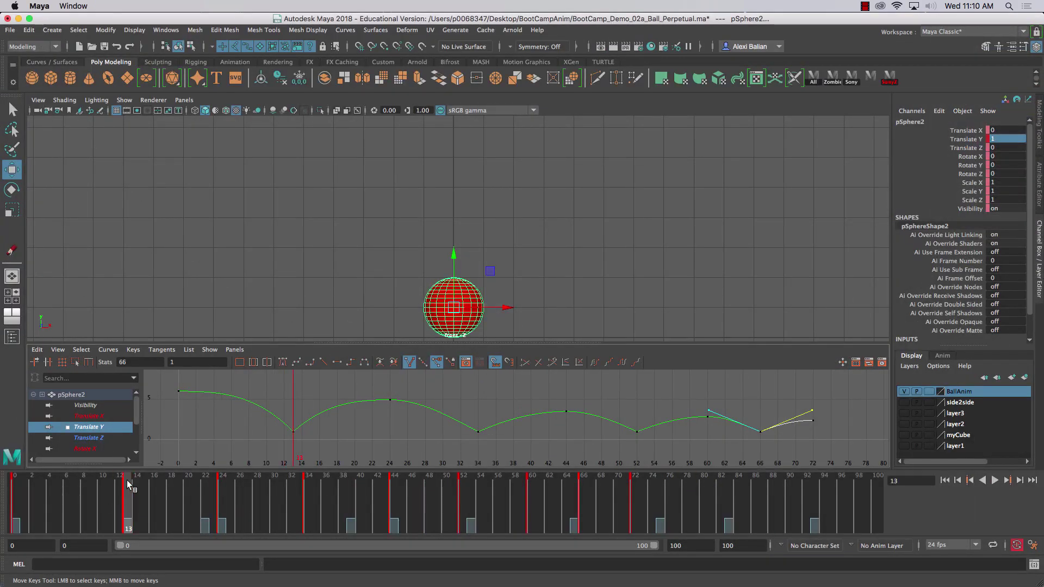
Move the ball's keys at frames 24, 34 and 44 to frames 25, 36 and 46
left_click(223, 488)
left_click(223, 488, "shift")
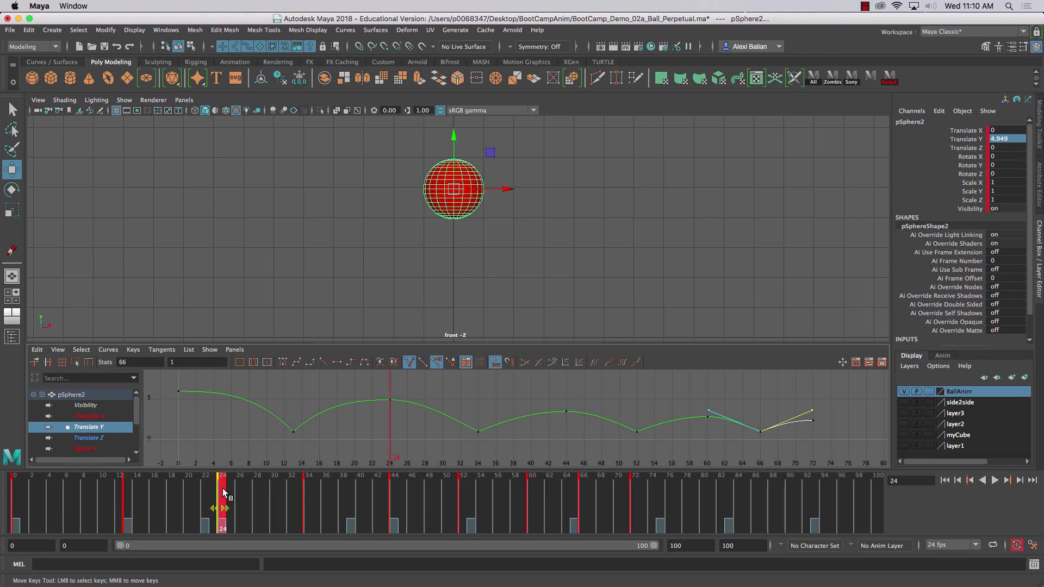
left_click_drag(232, 493, 229, 511)
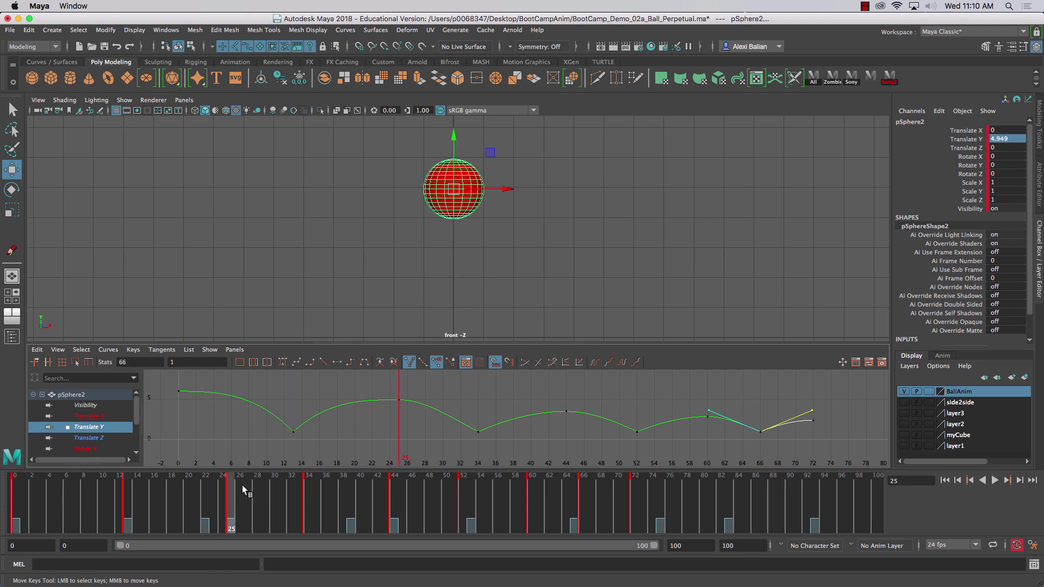
left_click(305, 498)
left_click(325, 498)
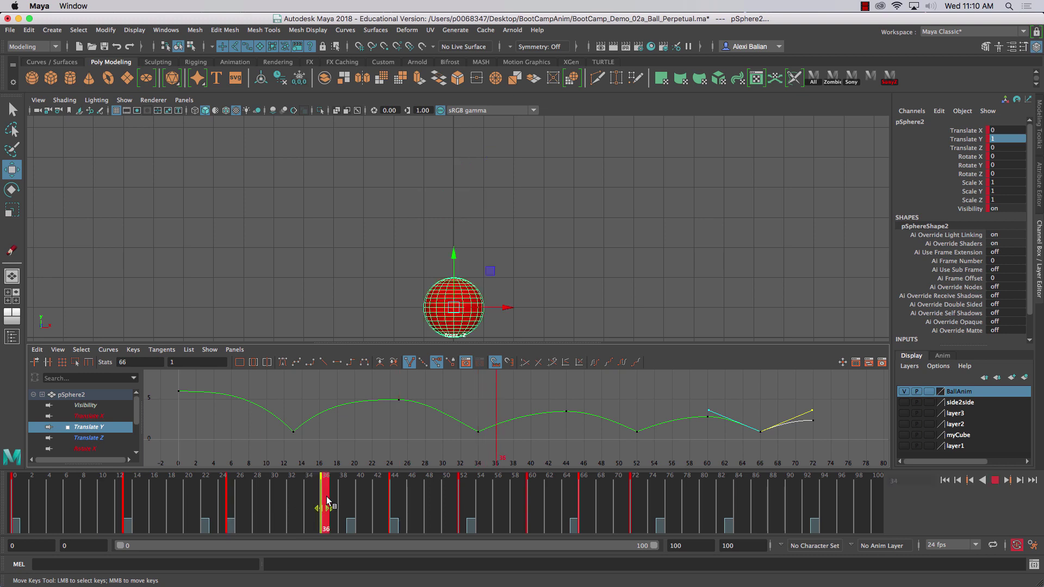
left_click(393, 489)
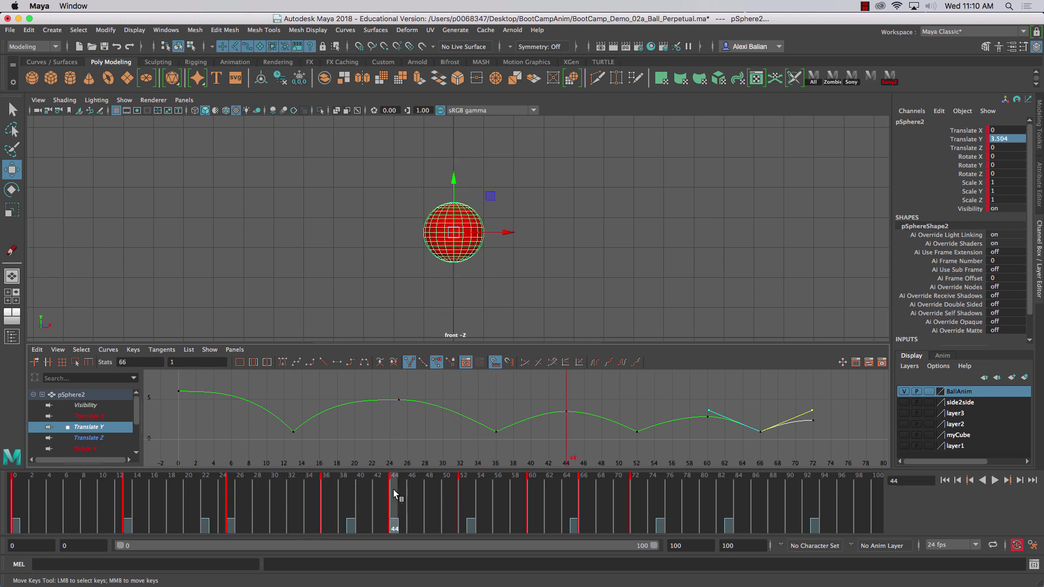
left_click(393, 489, "shift")
left_click_drag(394, 489, 411, 496)
Rewind to frame 0 and adjust the in and out tangents of the Translate Y contact key at frame 13
left_click_drag(147, 504, 21, 493)
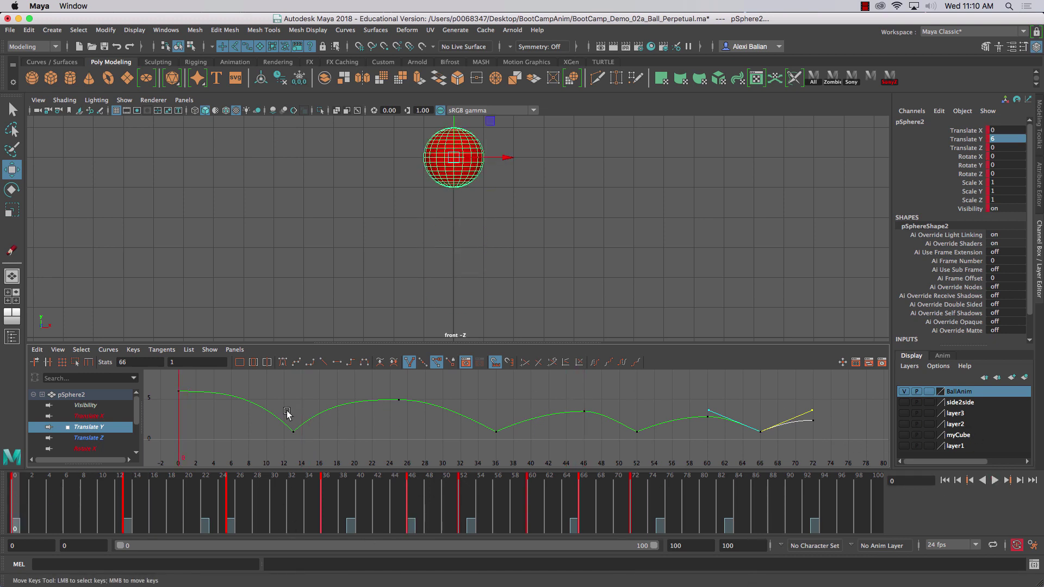
left_click_drag(275, 407, 312, 446)
middle_click_drag(262, 384, 241, 413)
left_click_drag(321, 381, 342, 400)
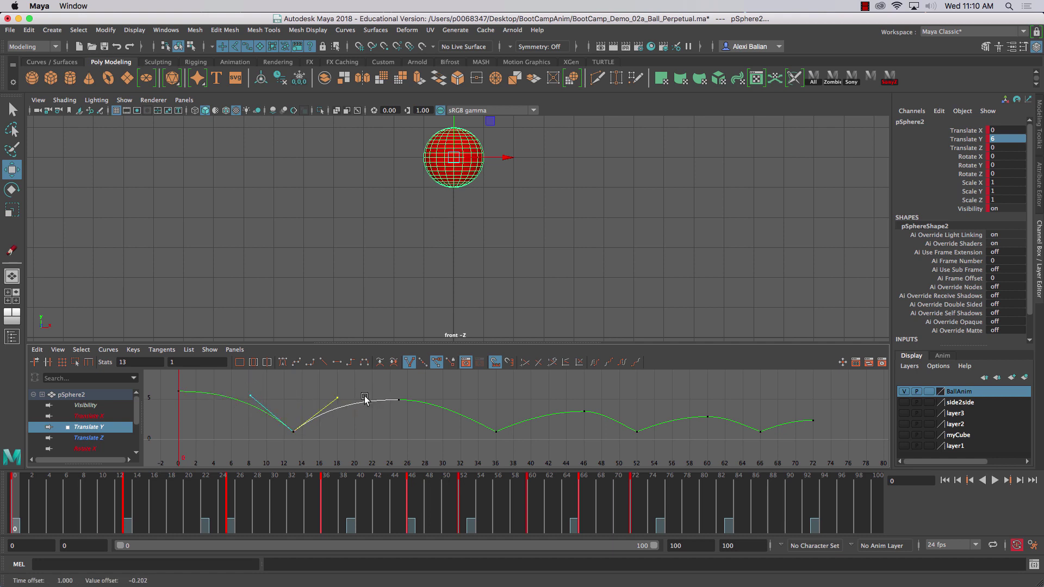
Raise the in and out tangents of the Translate Y contact key at frame 36 to steepen the bounce
left_click_drag(445, 440, 513, 418)
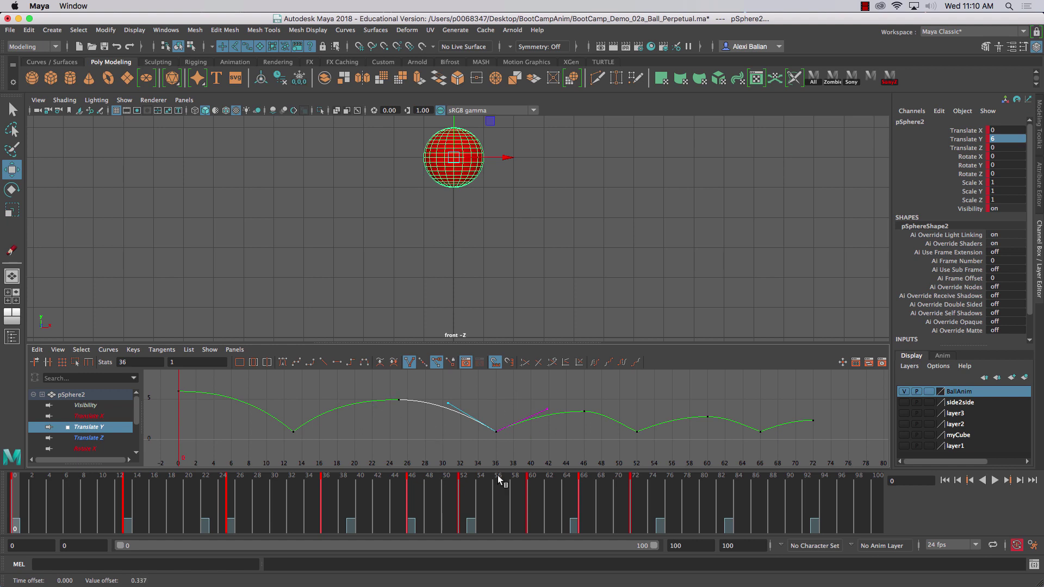
left_click(546, 410)
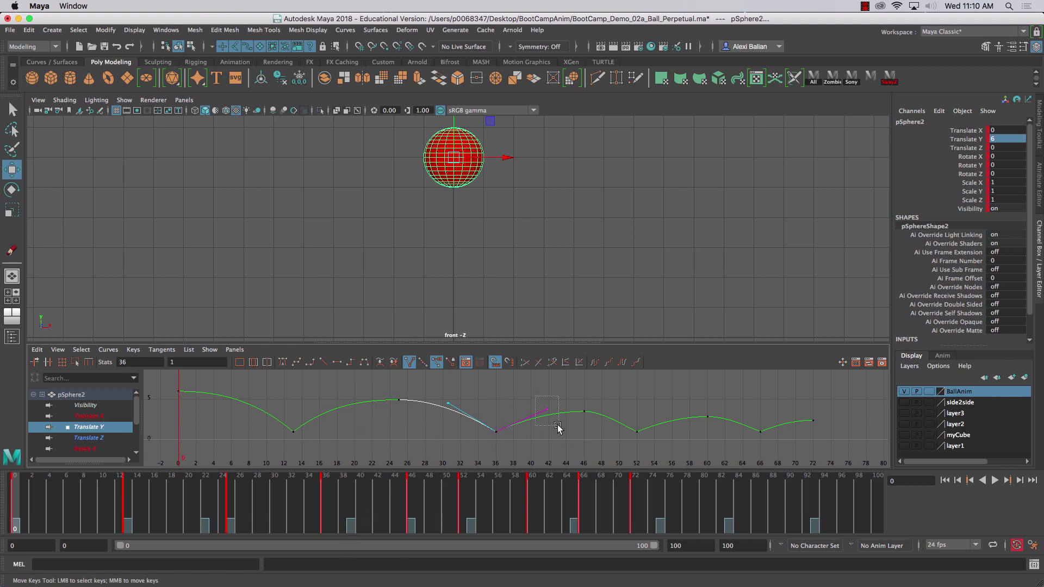
middle_click_drag(559, 424, 565, 416)
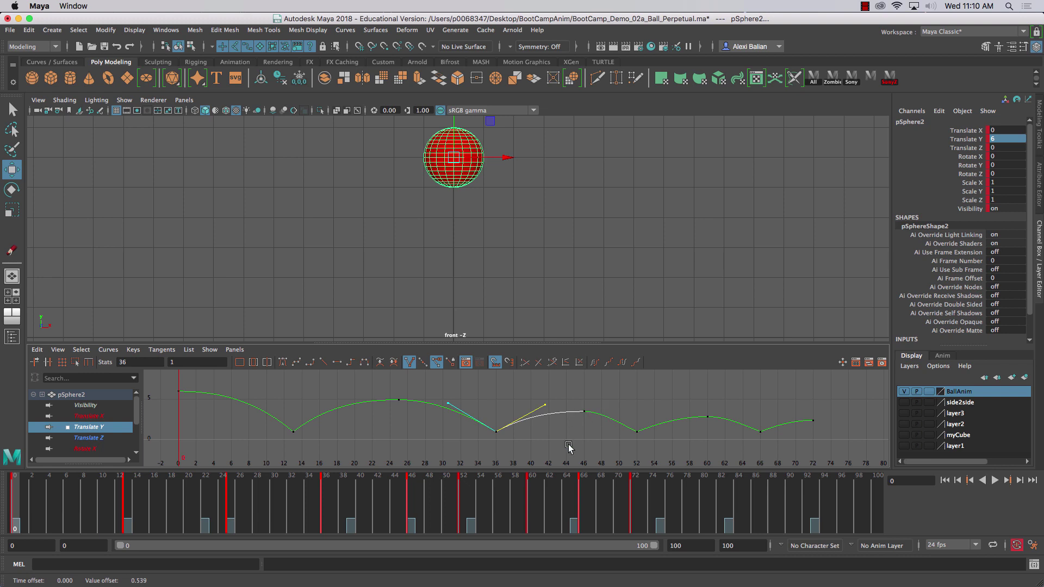
Play the animation to check the retimed bounces, stop it, and enlarge the Graph Editor slightly
left_click(994, 480)
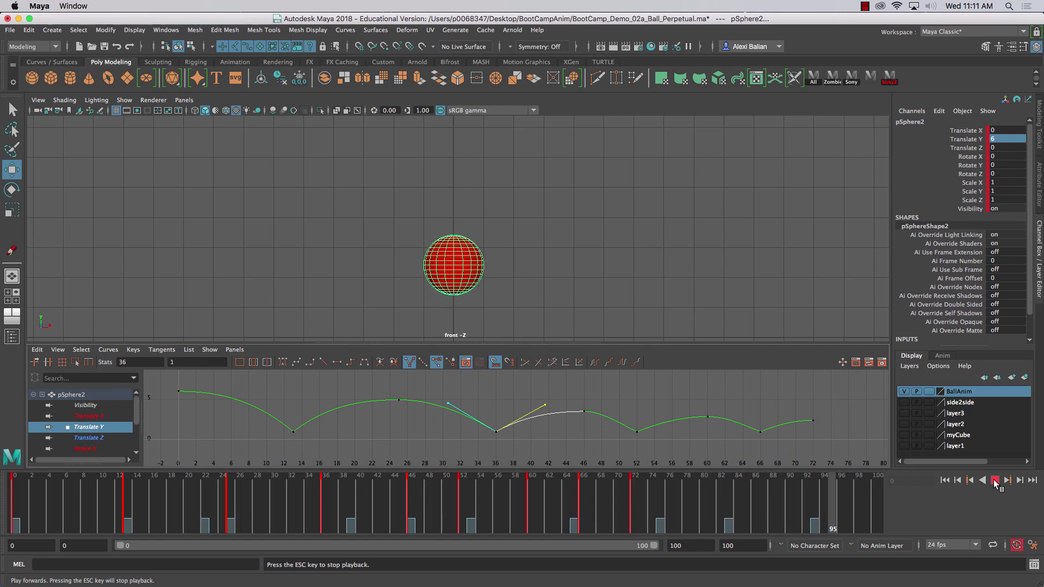
key("Escape")
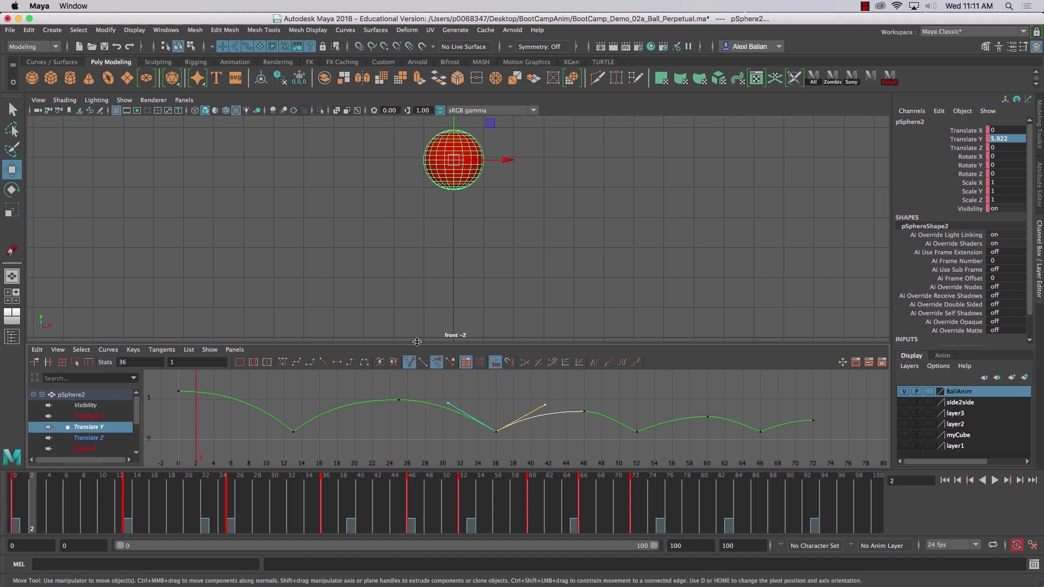
left_click_drag(416, 342, 417, 337)
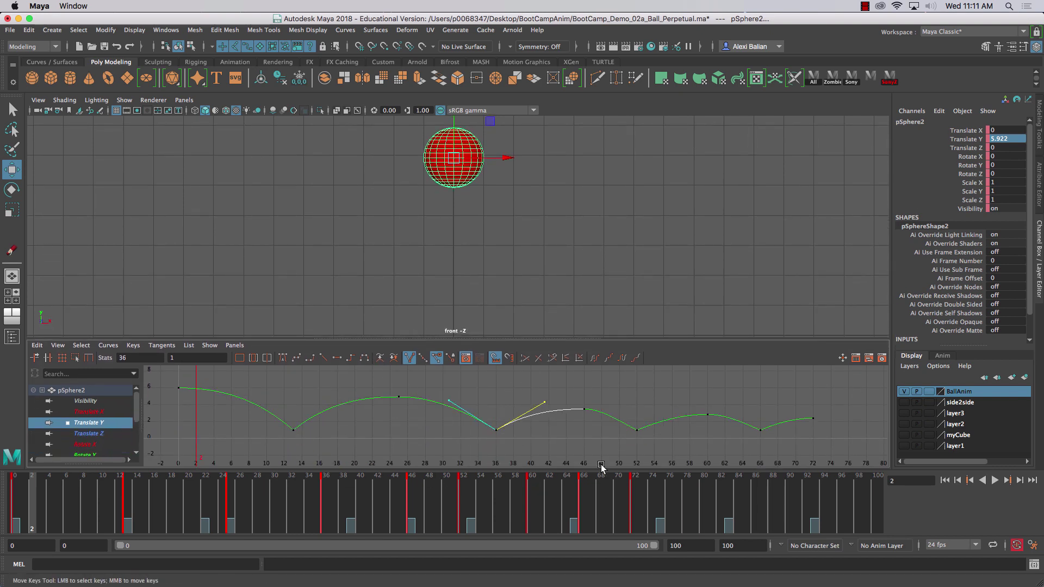